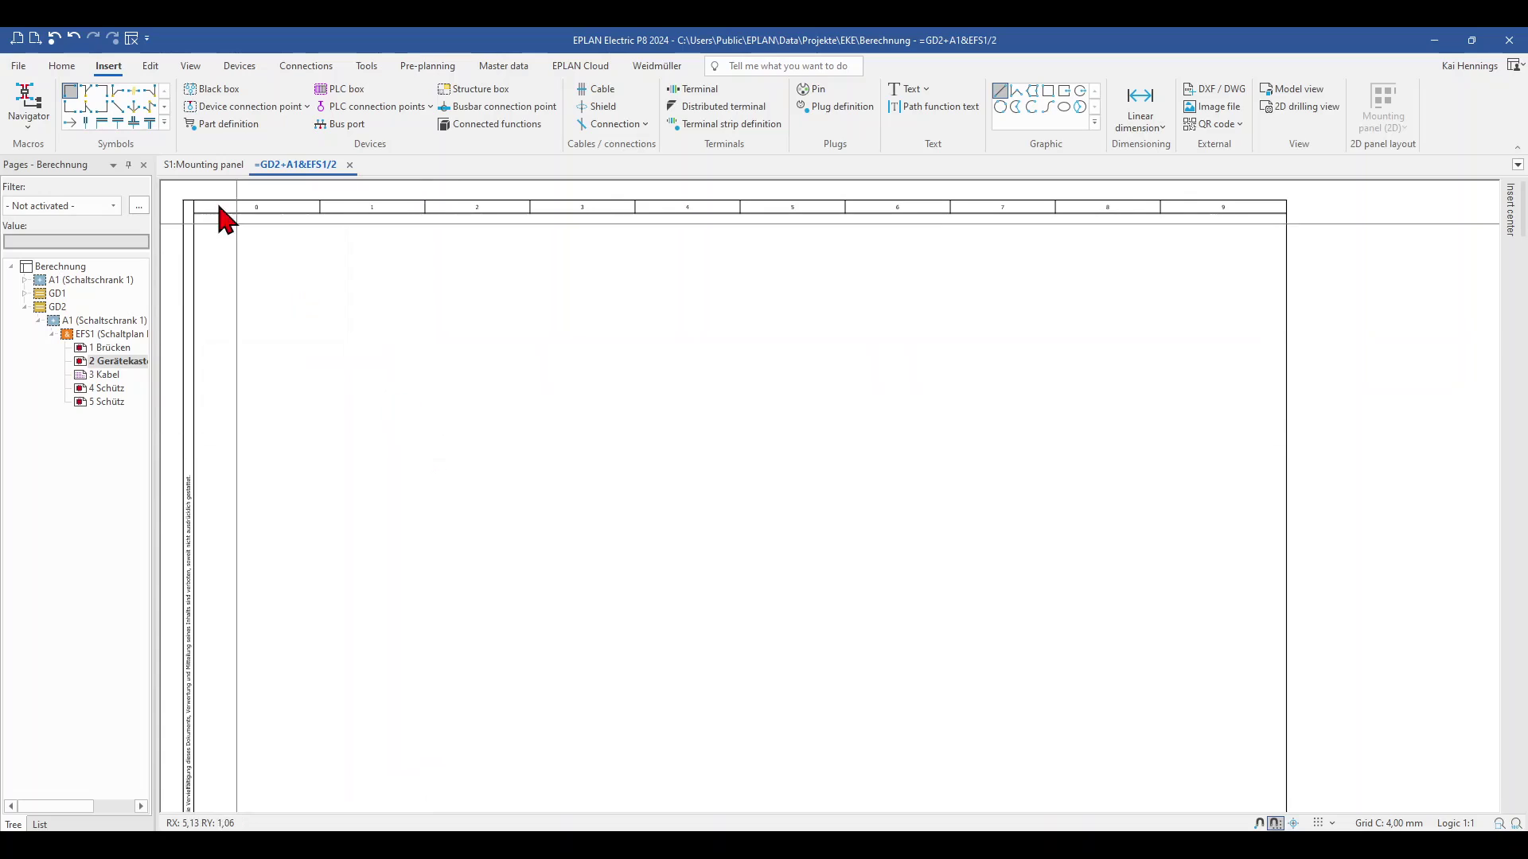
- Draw a rectangular black box on schematic page 2 and give it the displayed device tag -U1
left_click(212, 88)
left_click(394, 371)
left_click(634, 507)
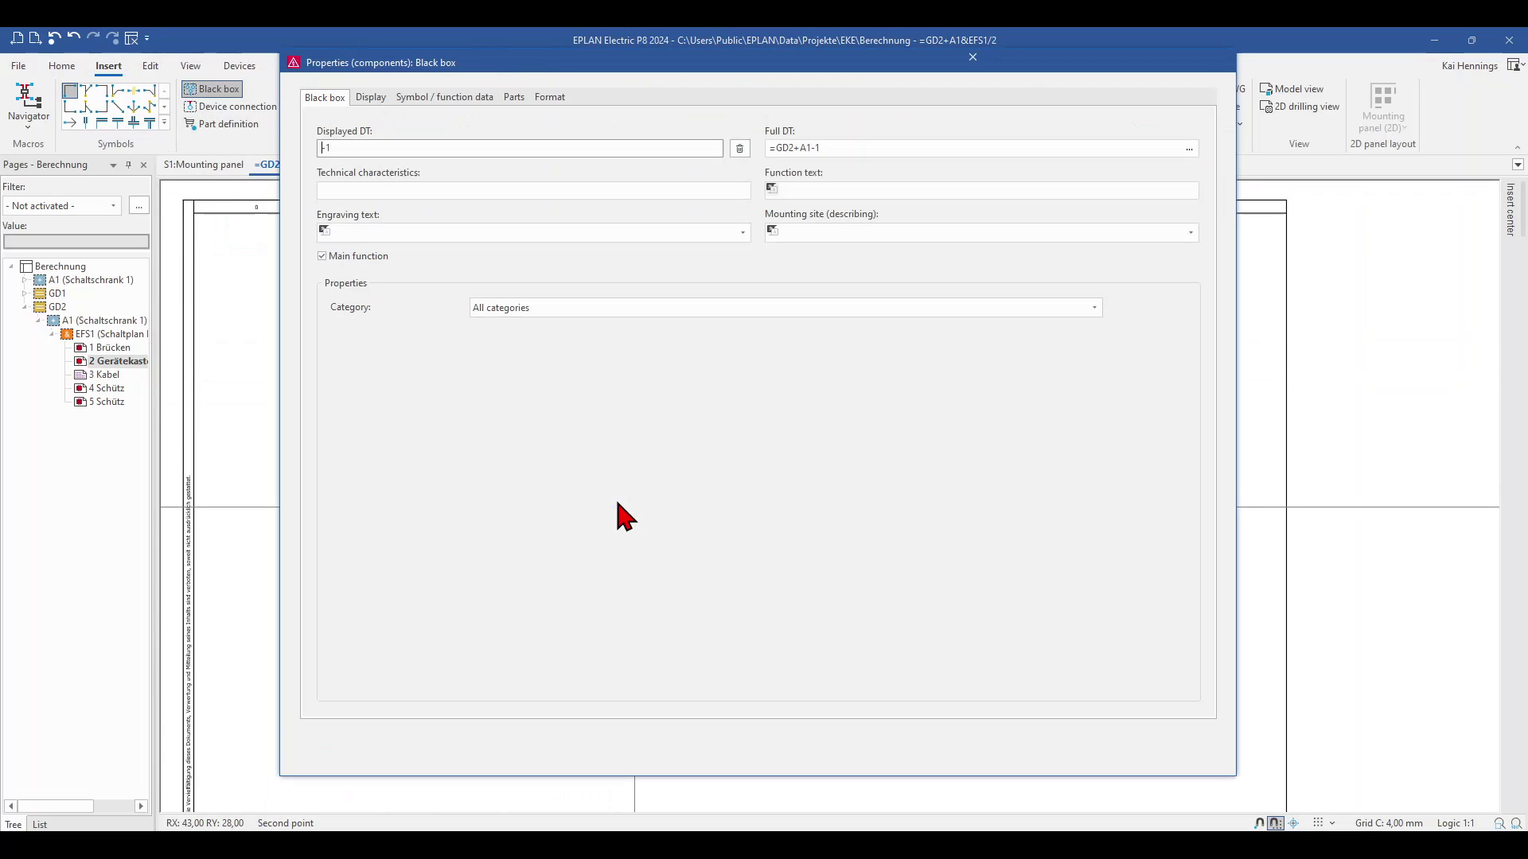
left_click(324, 145)
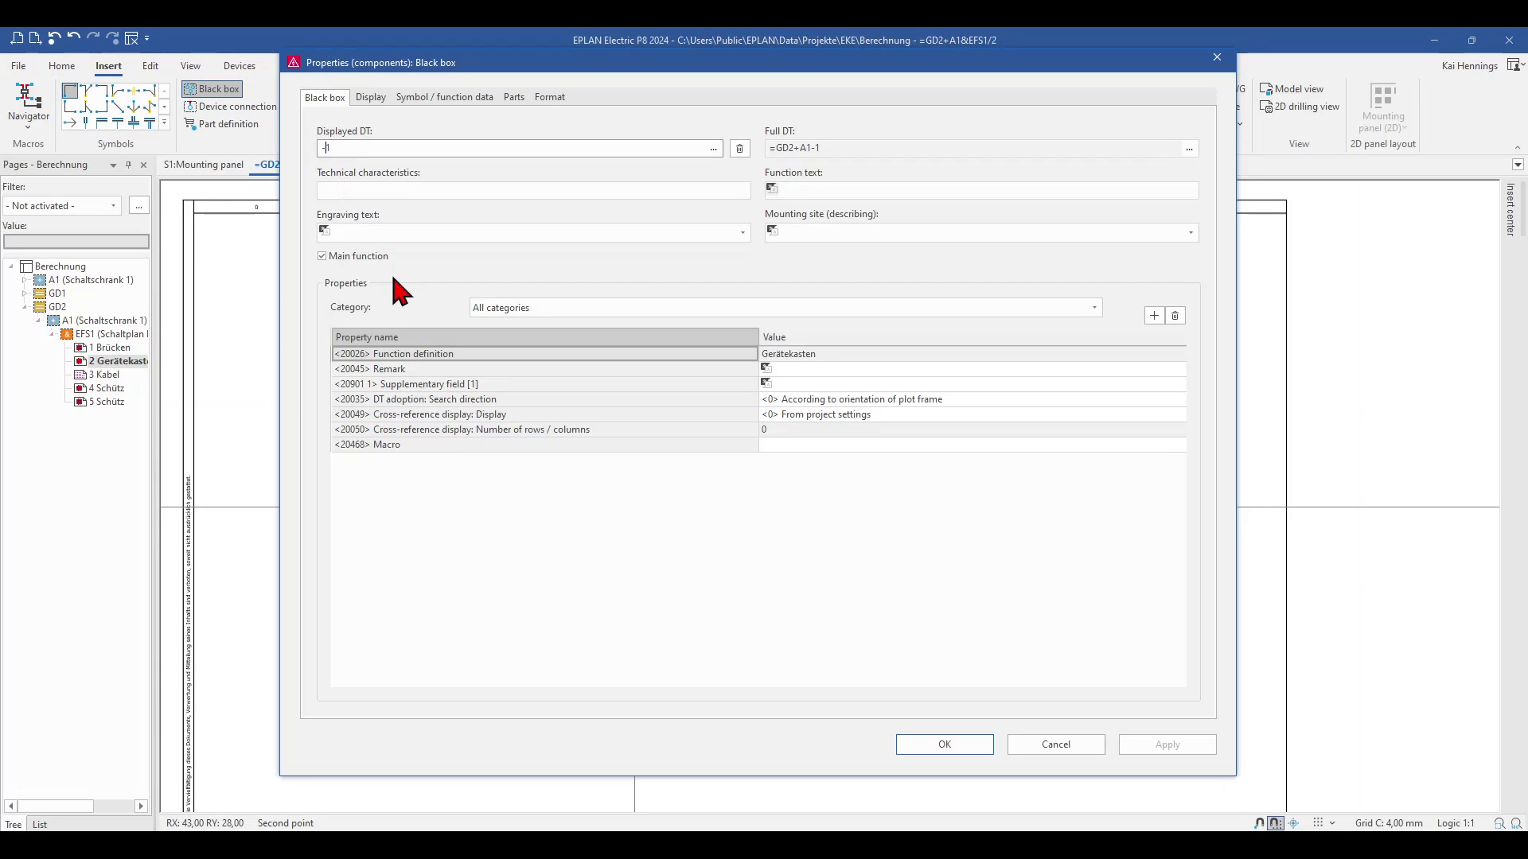
type("U1")
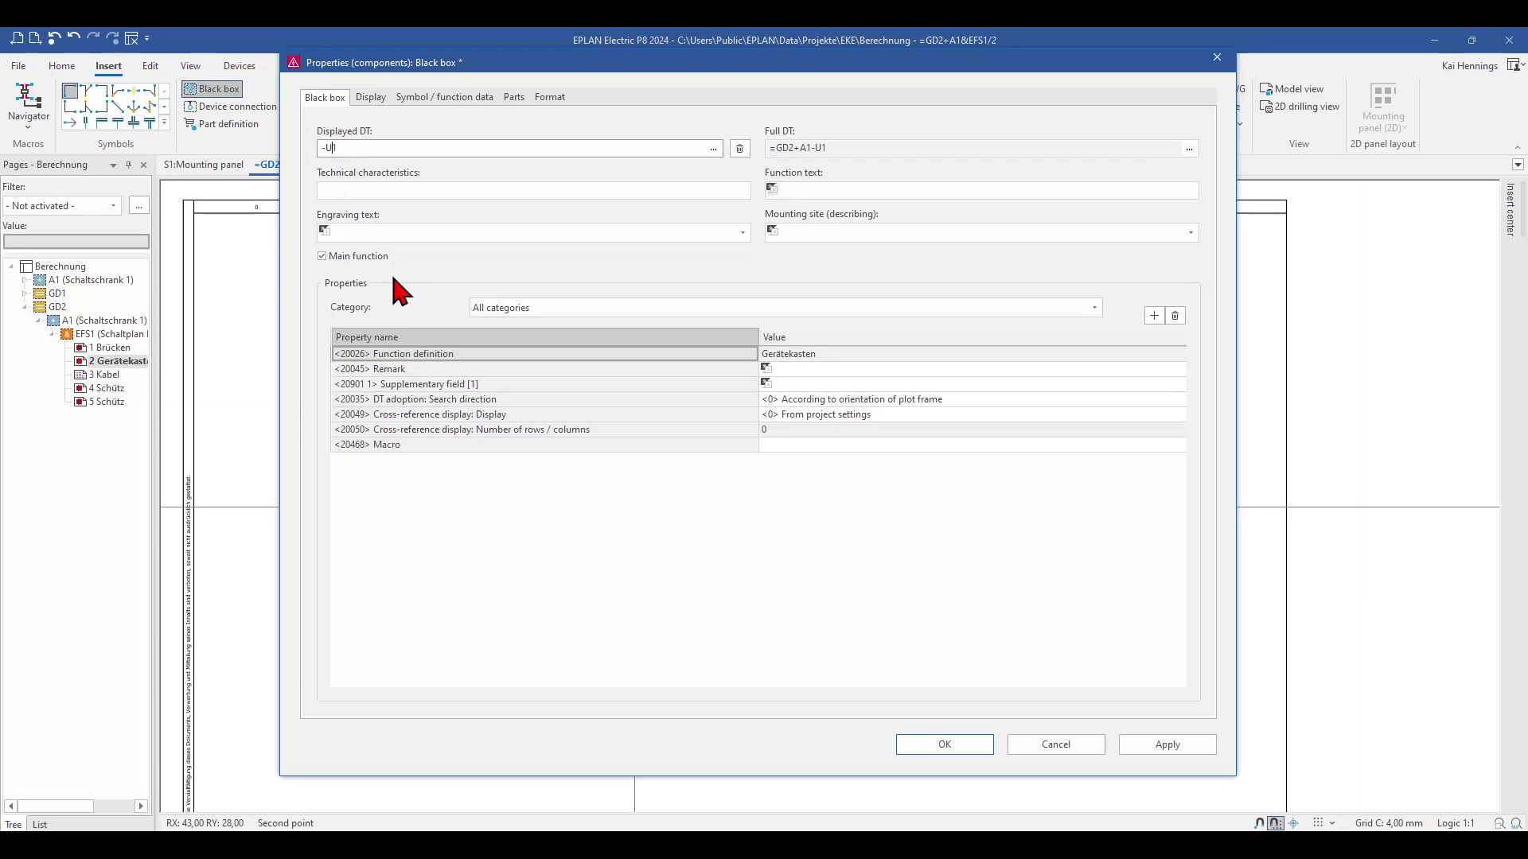
left_click(944, 745)
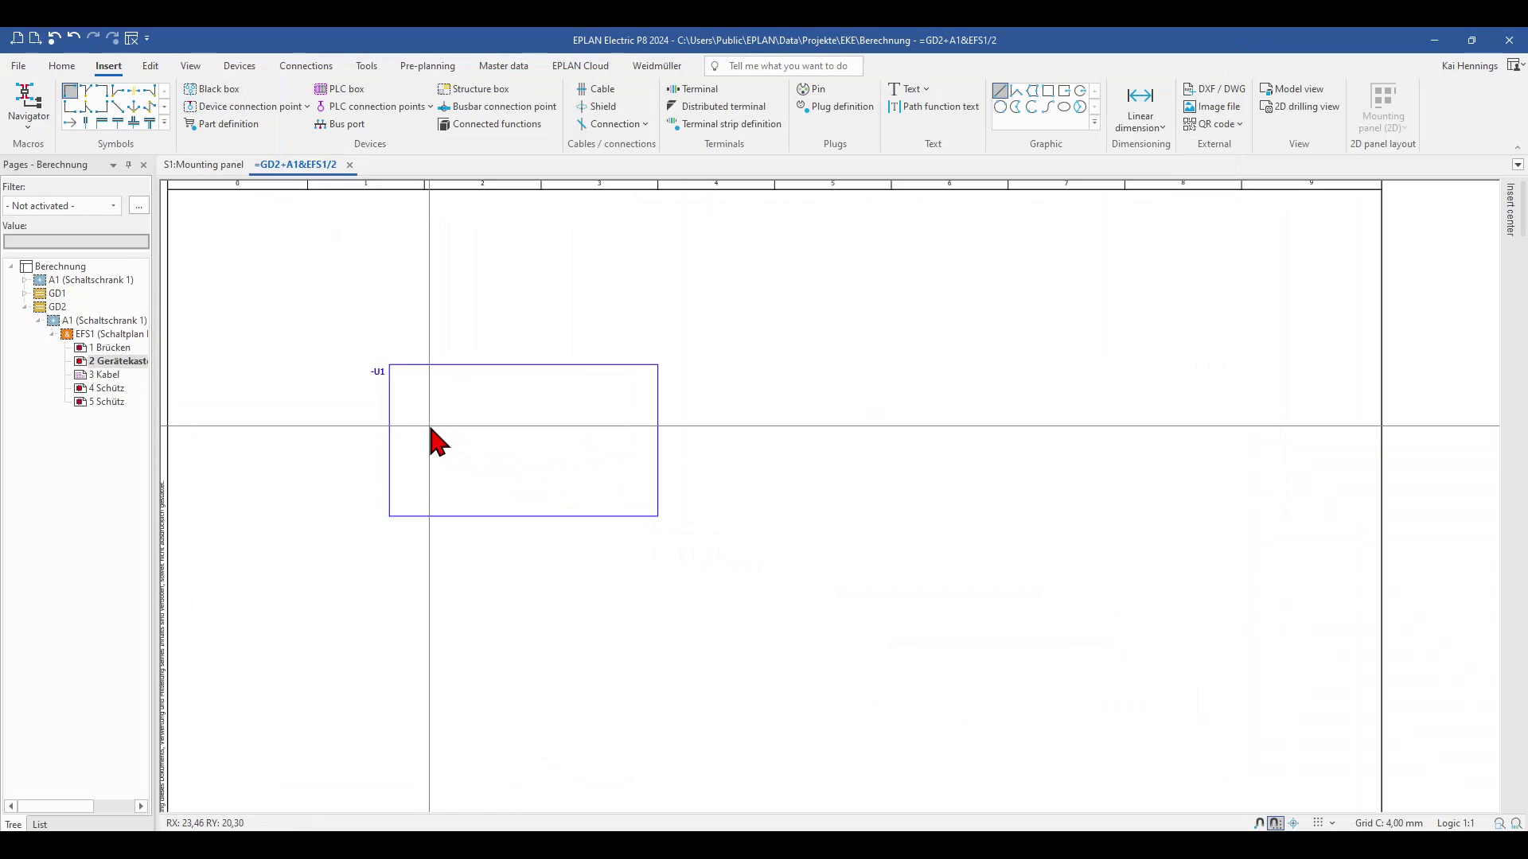
- Place the first device connection point on -U1's top edge with designation +
scroll(431, 428, "up", 2)
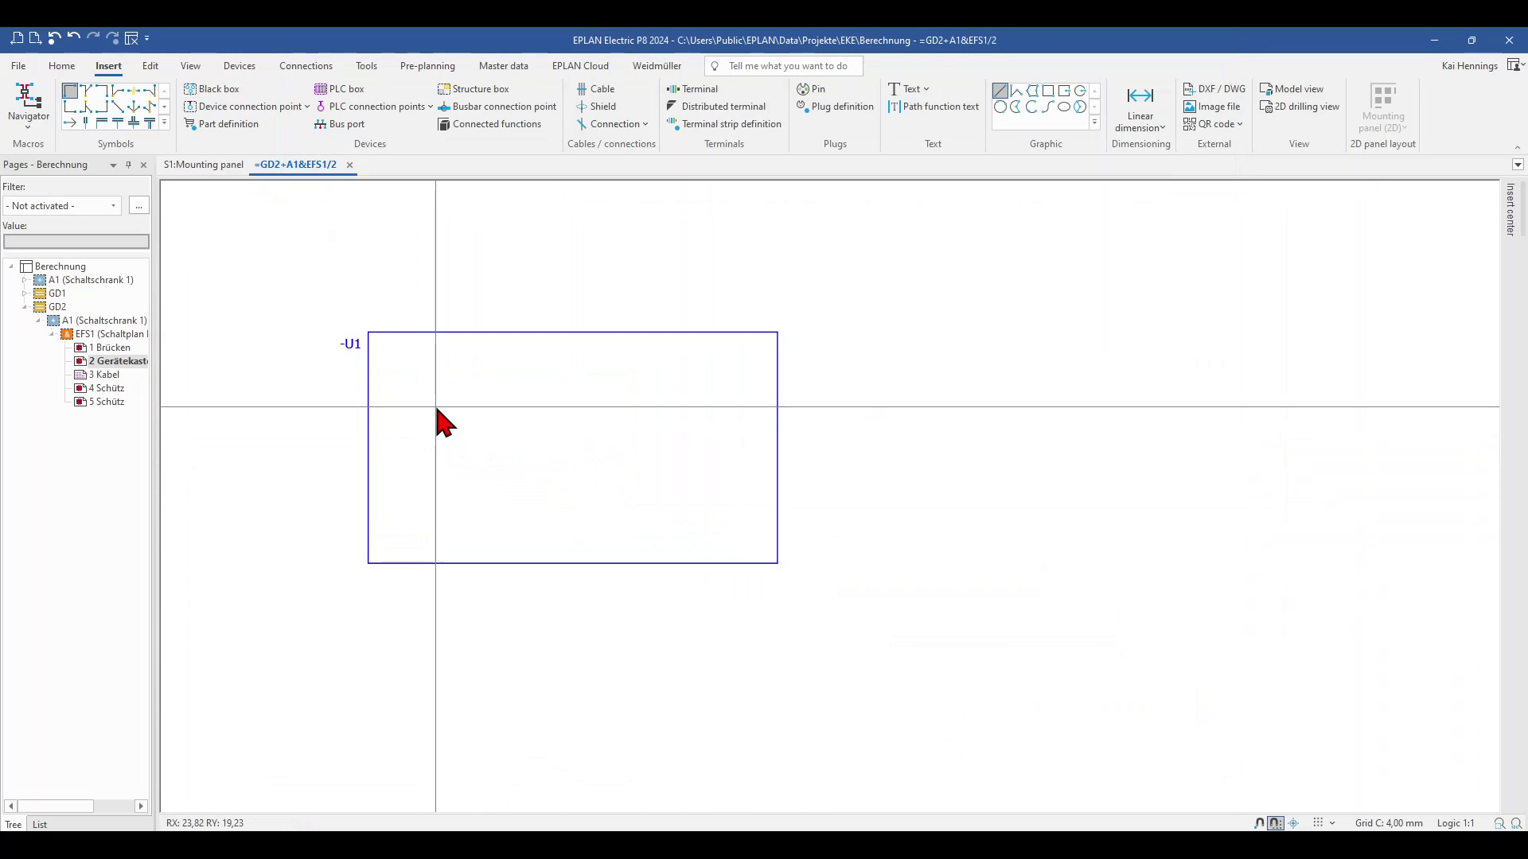
left_click(205, 110)
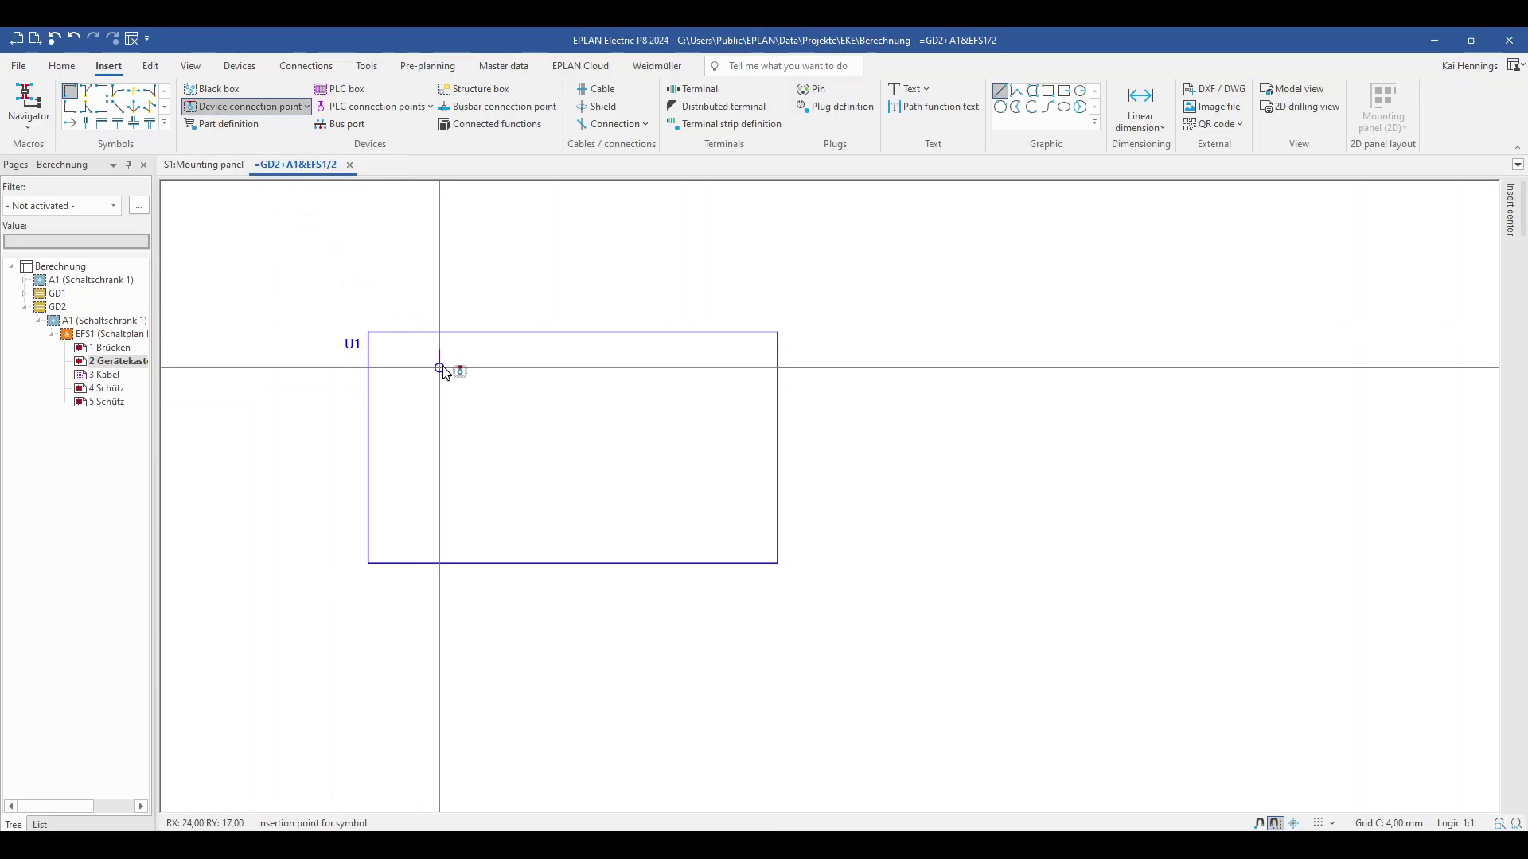
left_click(409, 364)
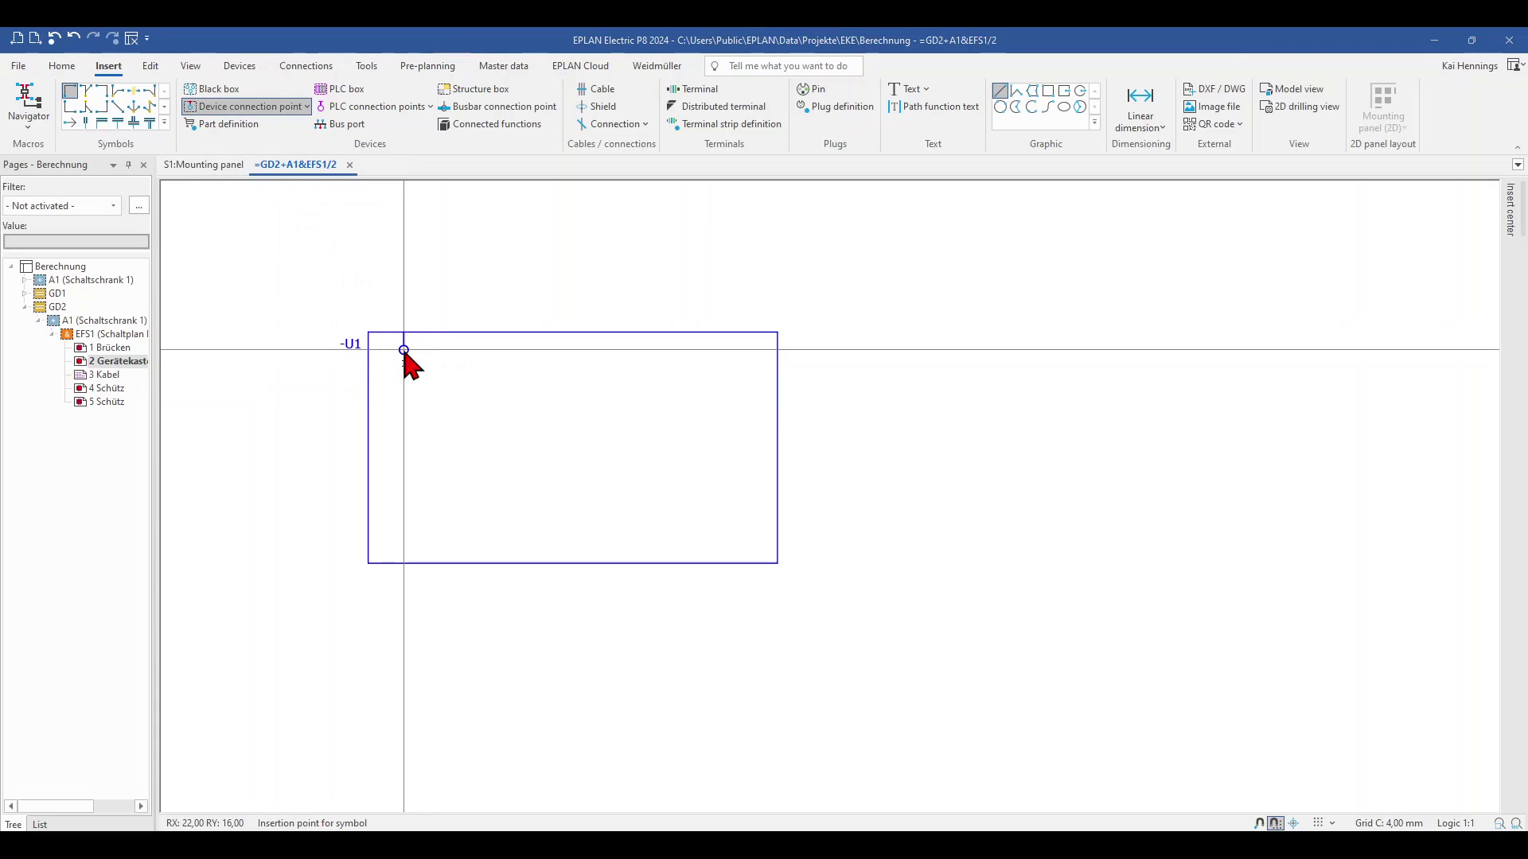
left_click(323, 193)
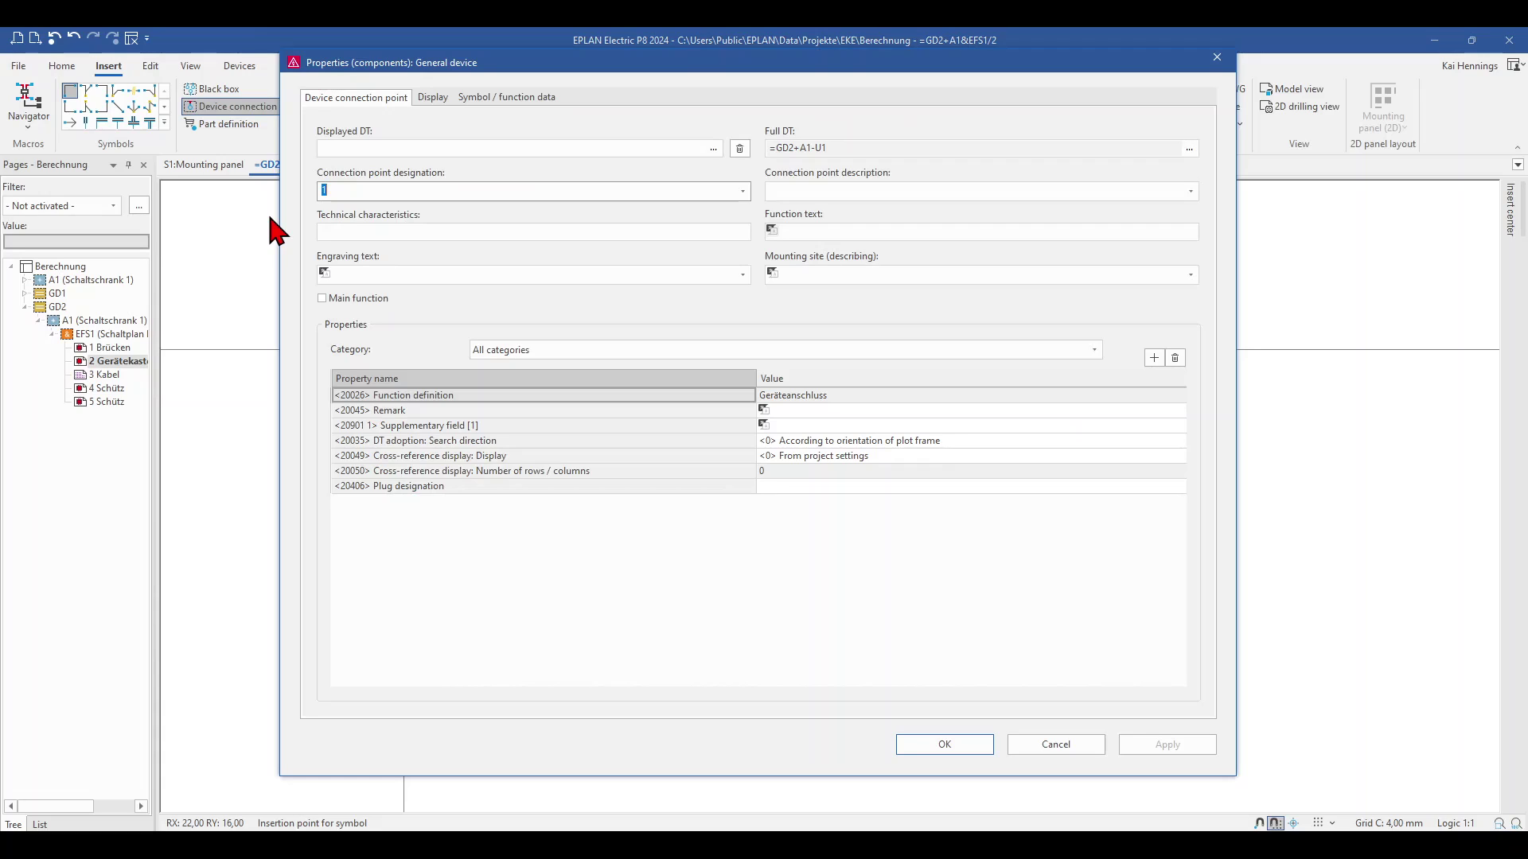
left_click(927, 744)
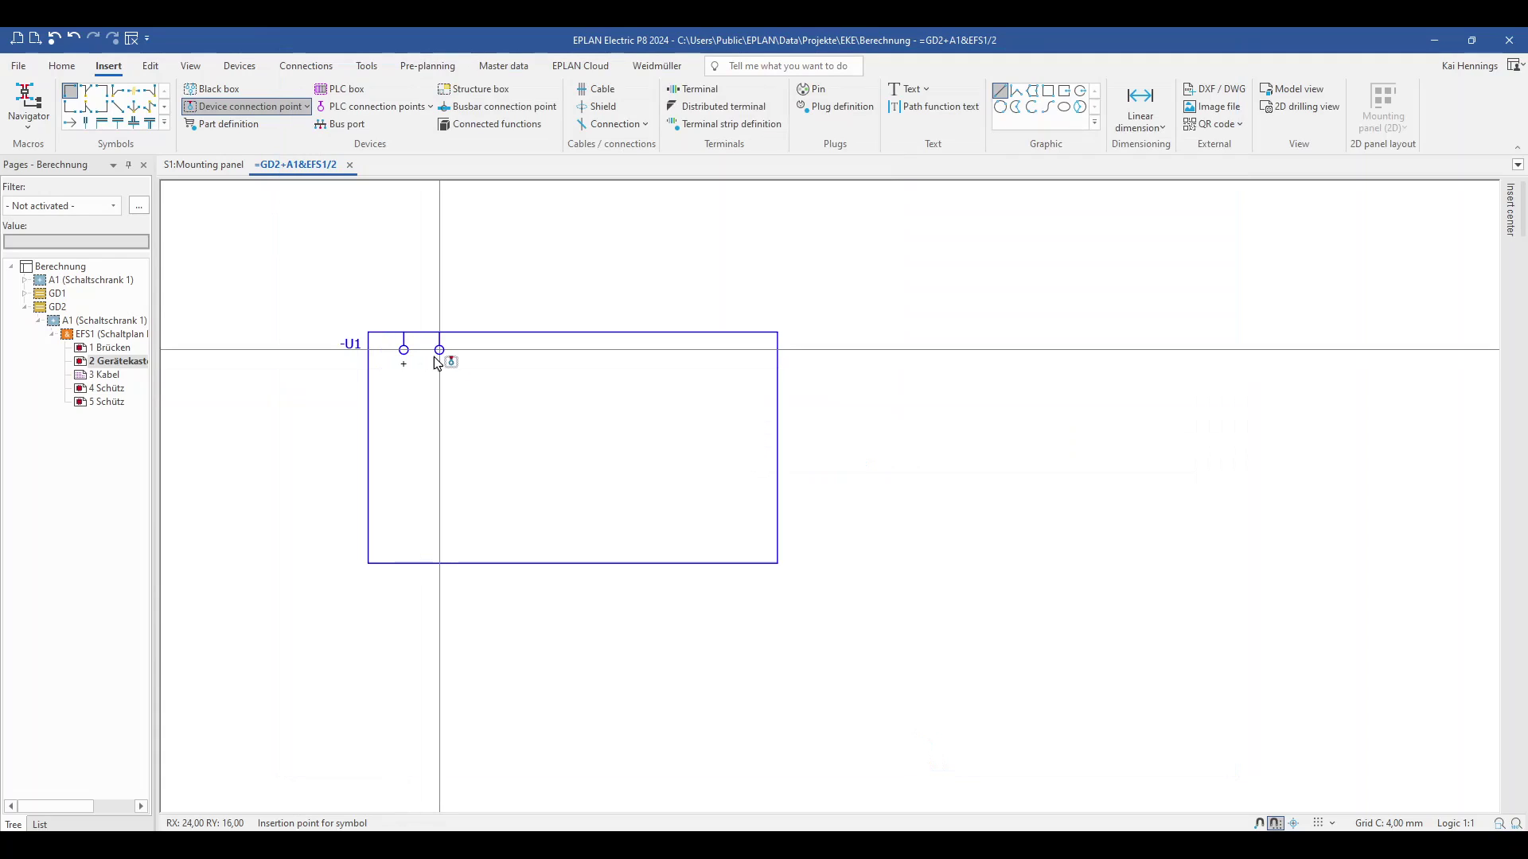
- Add a second connection point beside it on the top edge, also designated +
left_click(437, 363)
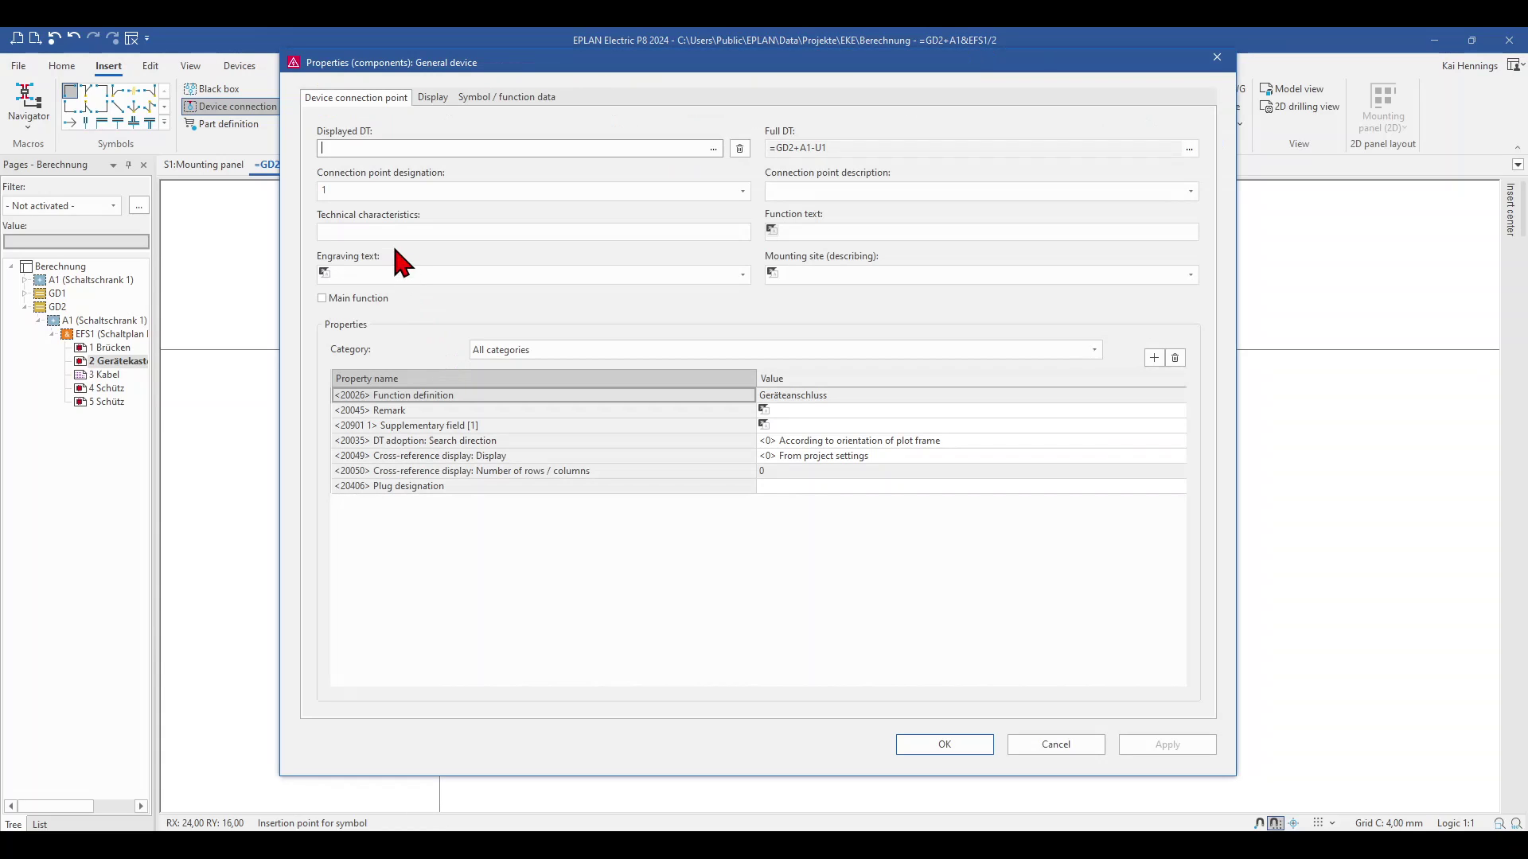
left_click(341, 192)
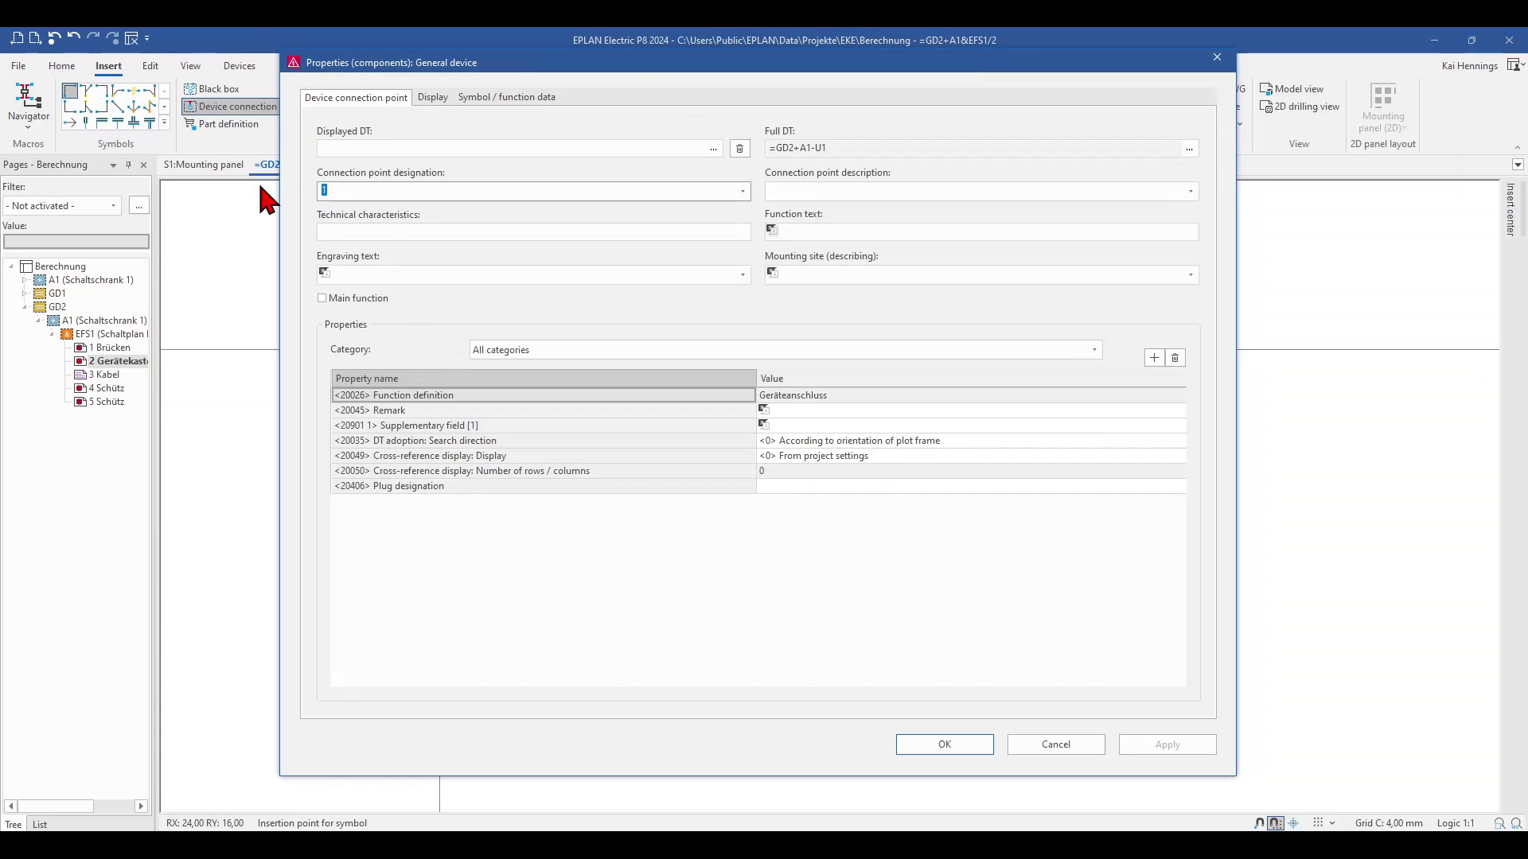
type("+")
left_click(958, 756)
key("Escape")
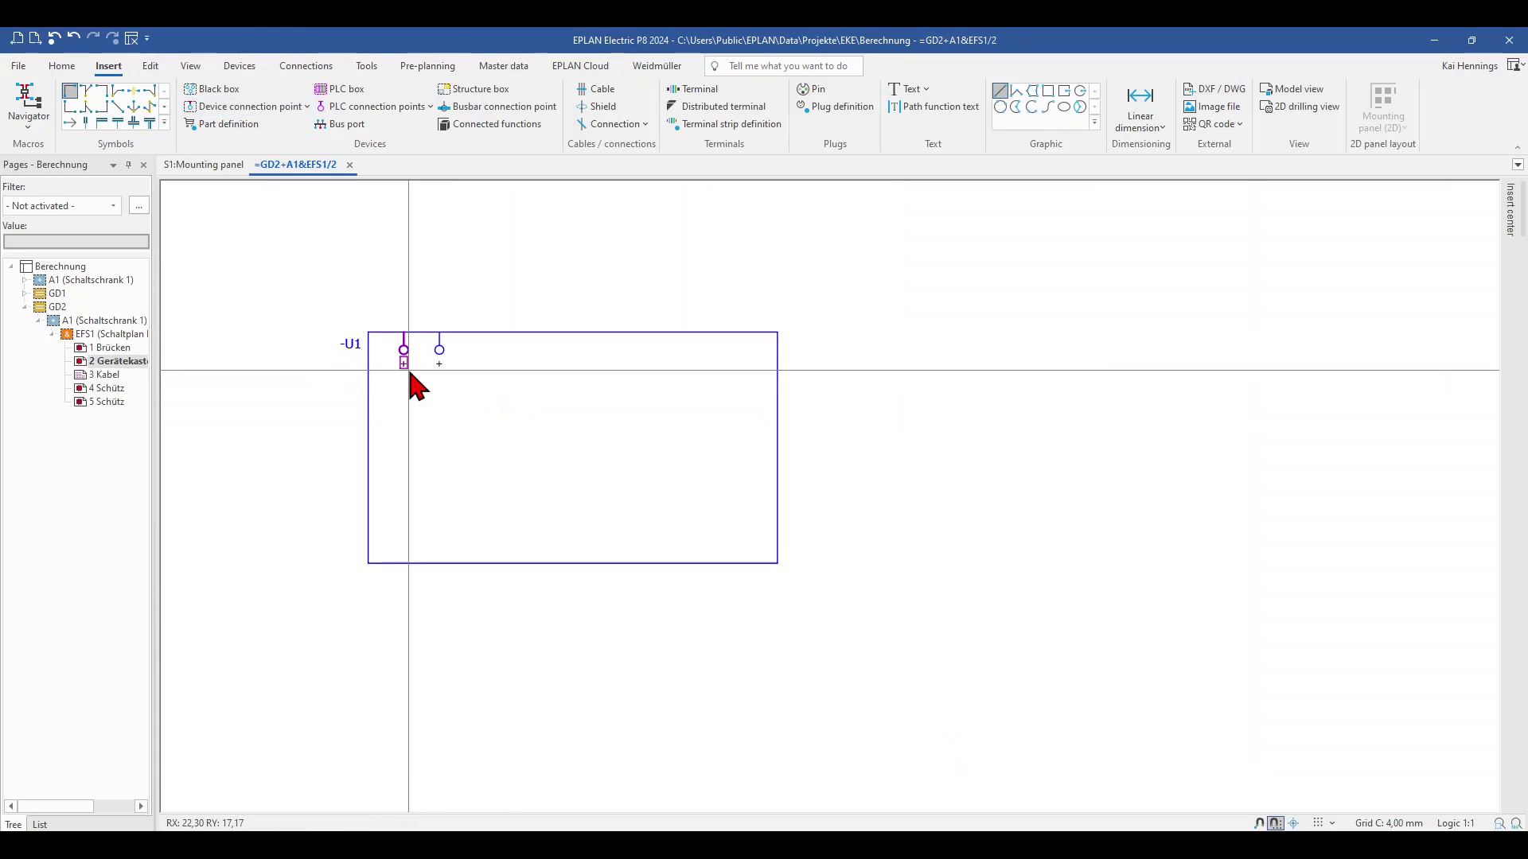
left_click(106, 360)
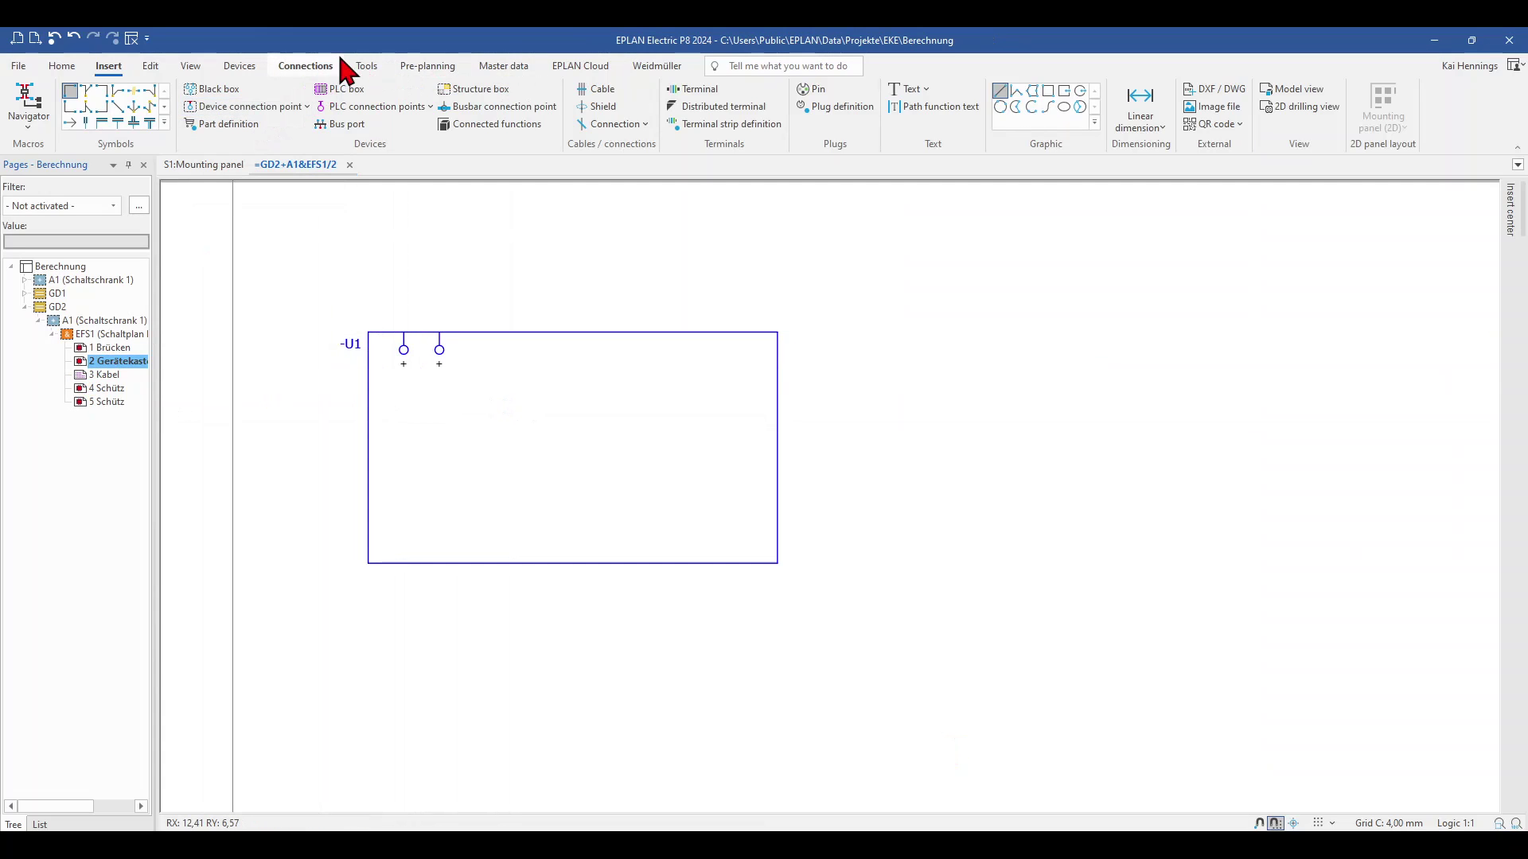
- Check page 2 with Default settings and acknowledge the generated messages
left_click(366, 67)
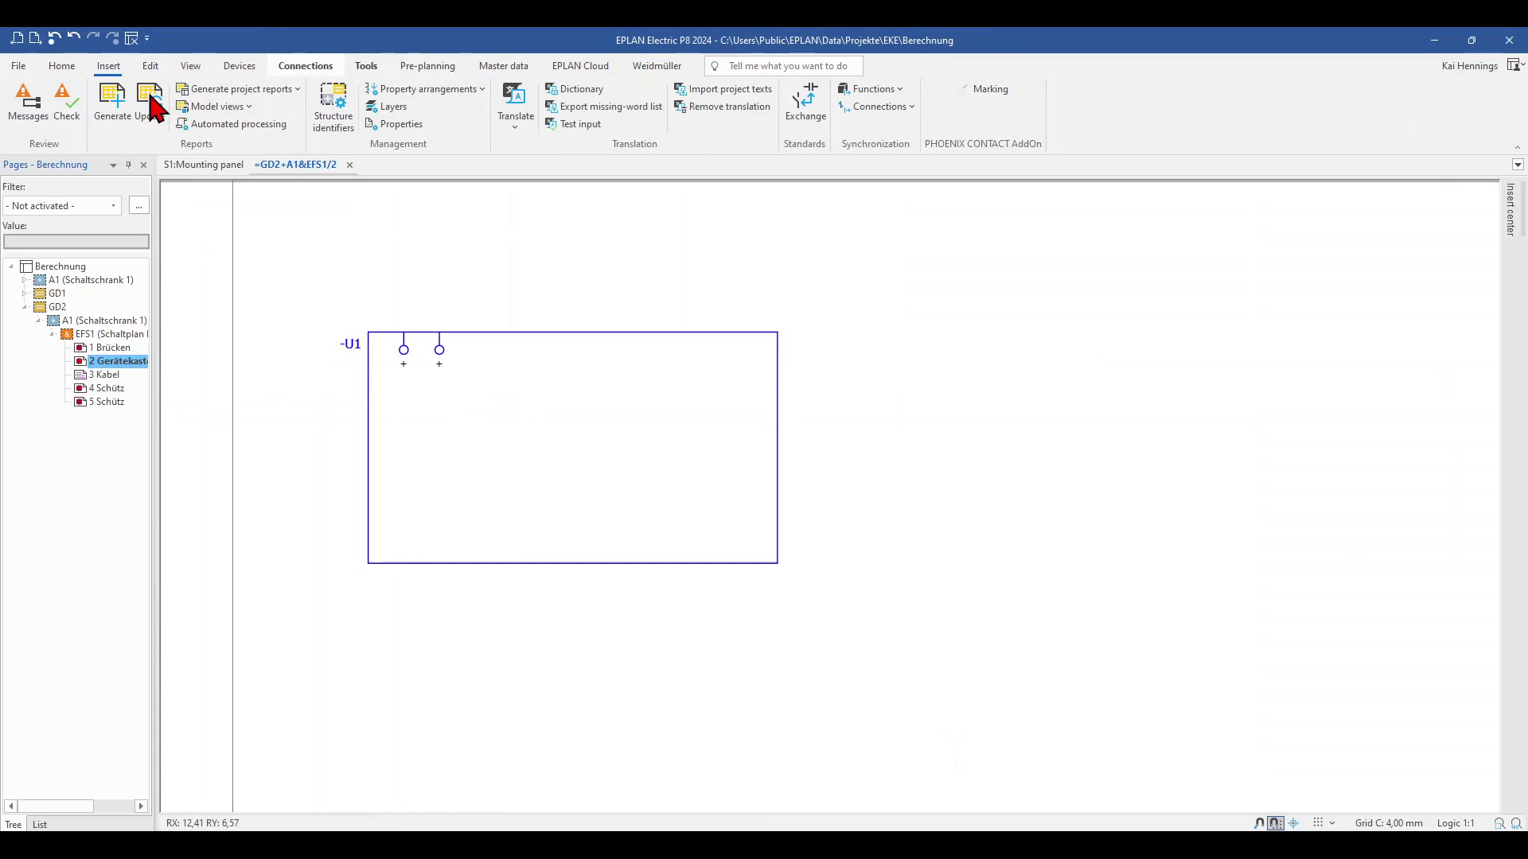
left_click(70, 116)
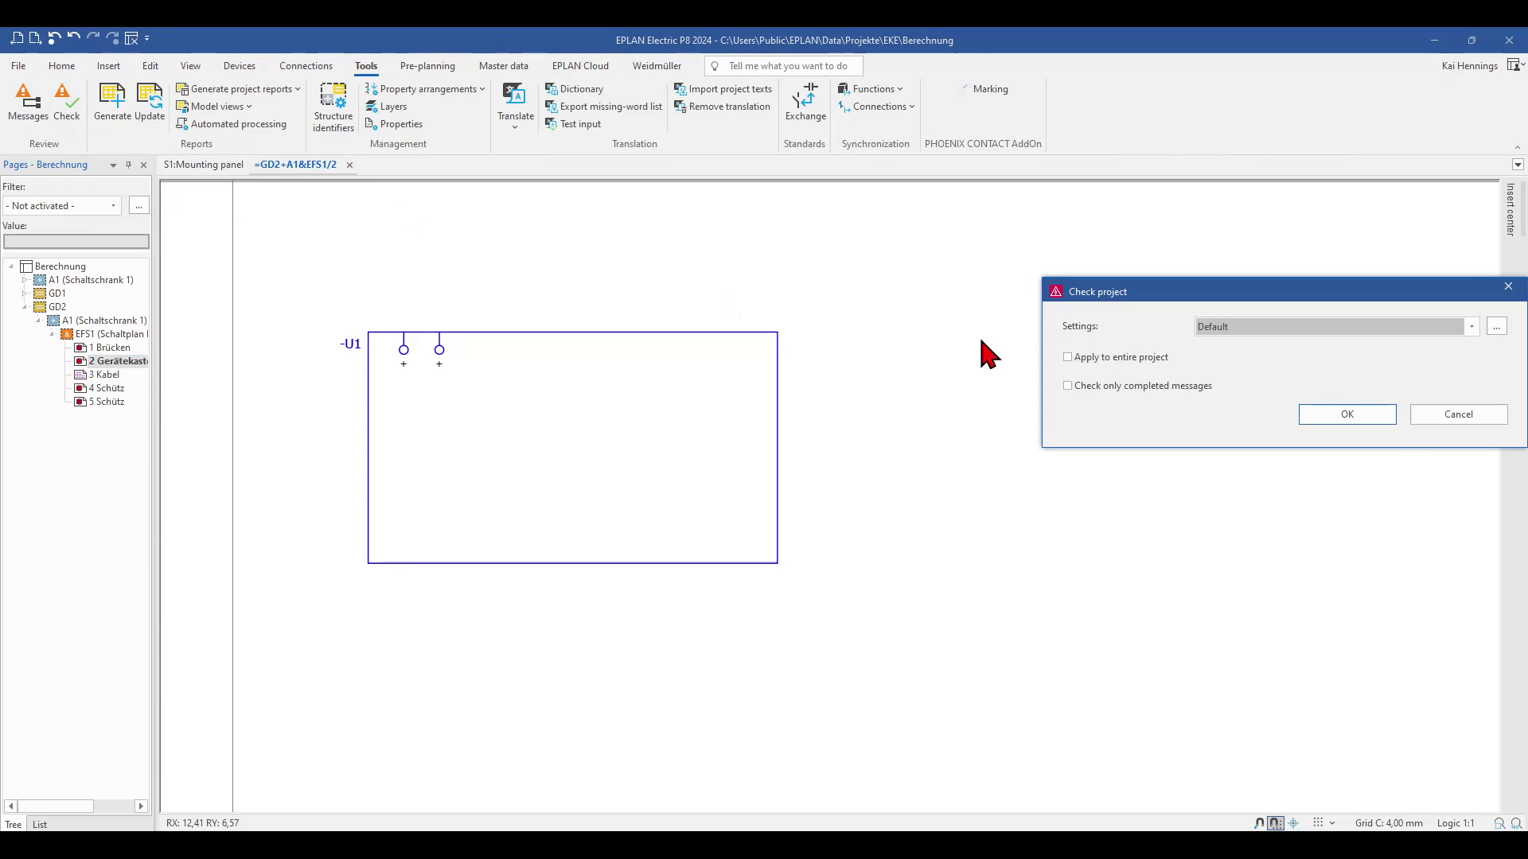
left_click(1330, 410)
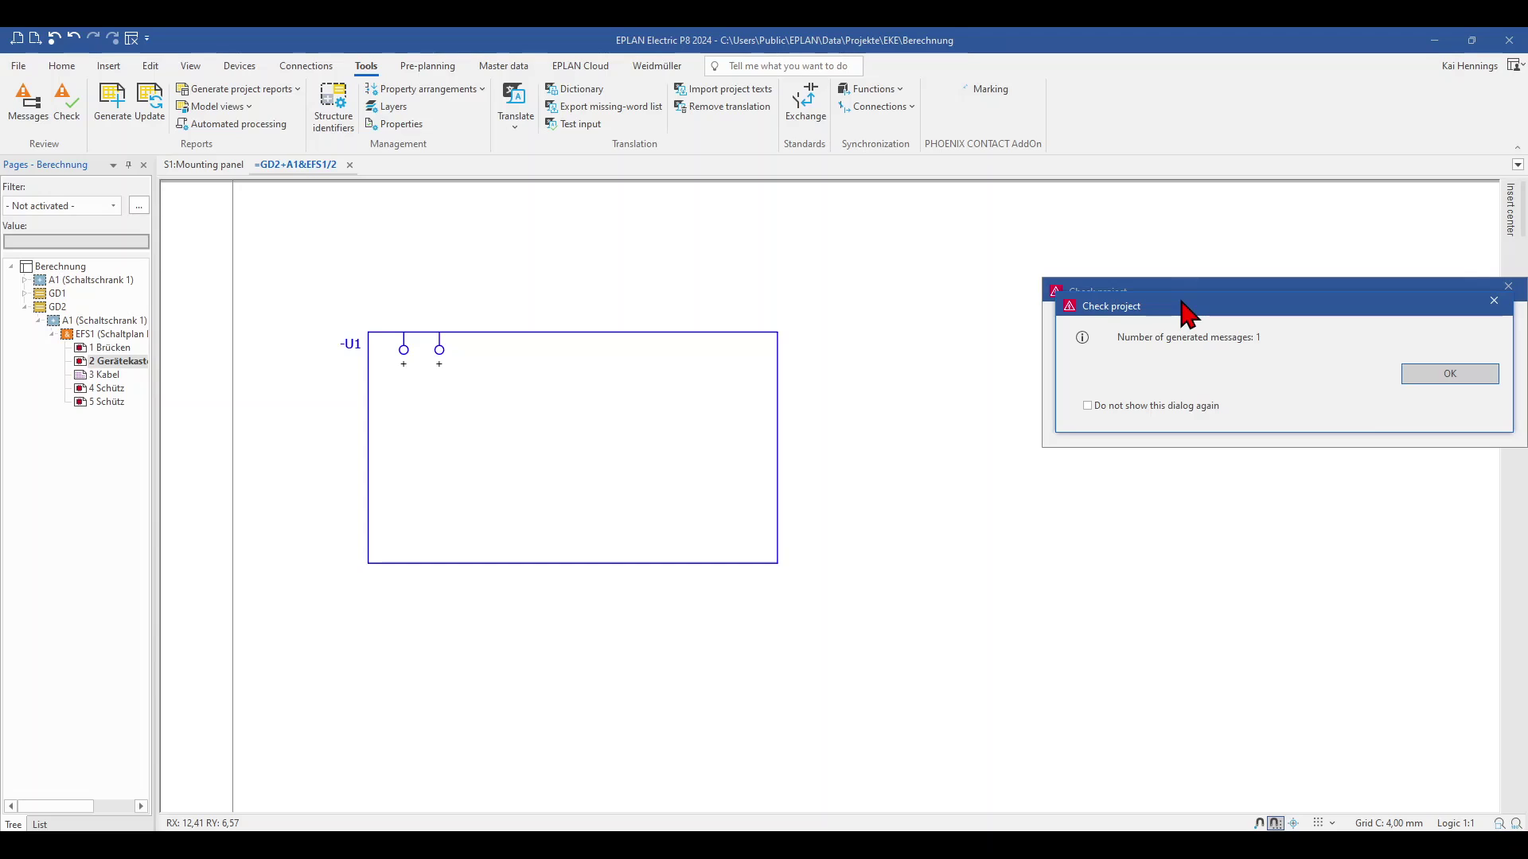
left_click(1432, 378)
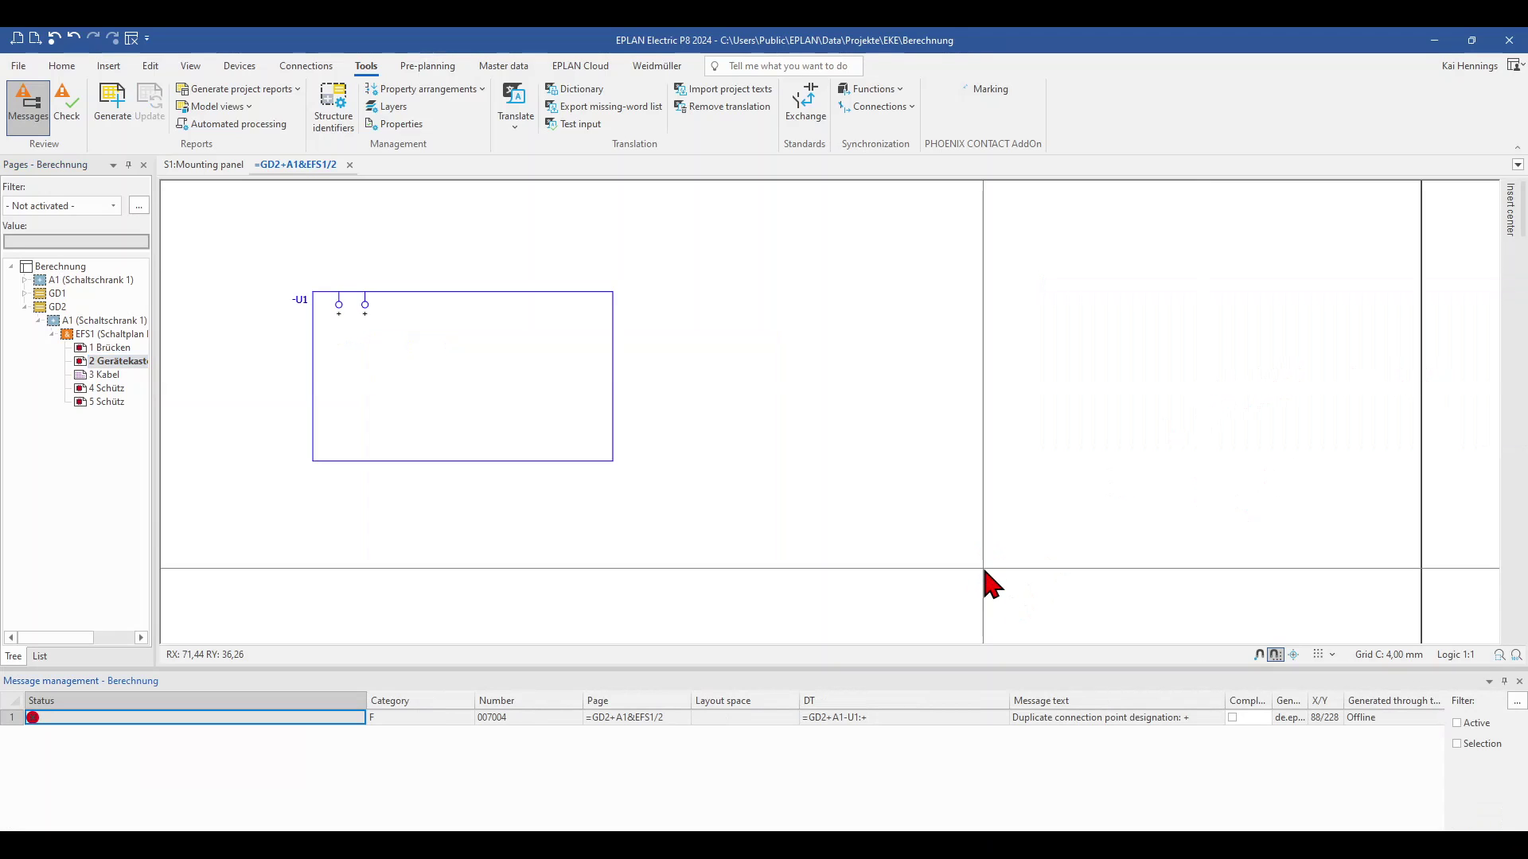
- Find error 007004 (duplicate designation +) on -U1 and select both connection points
left_click(1067, 719)
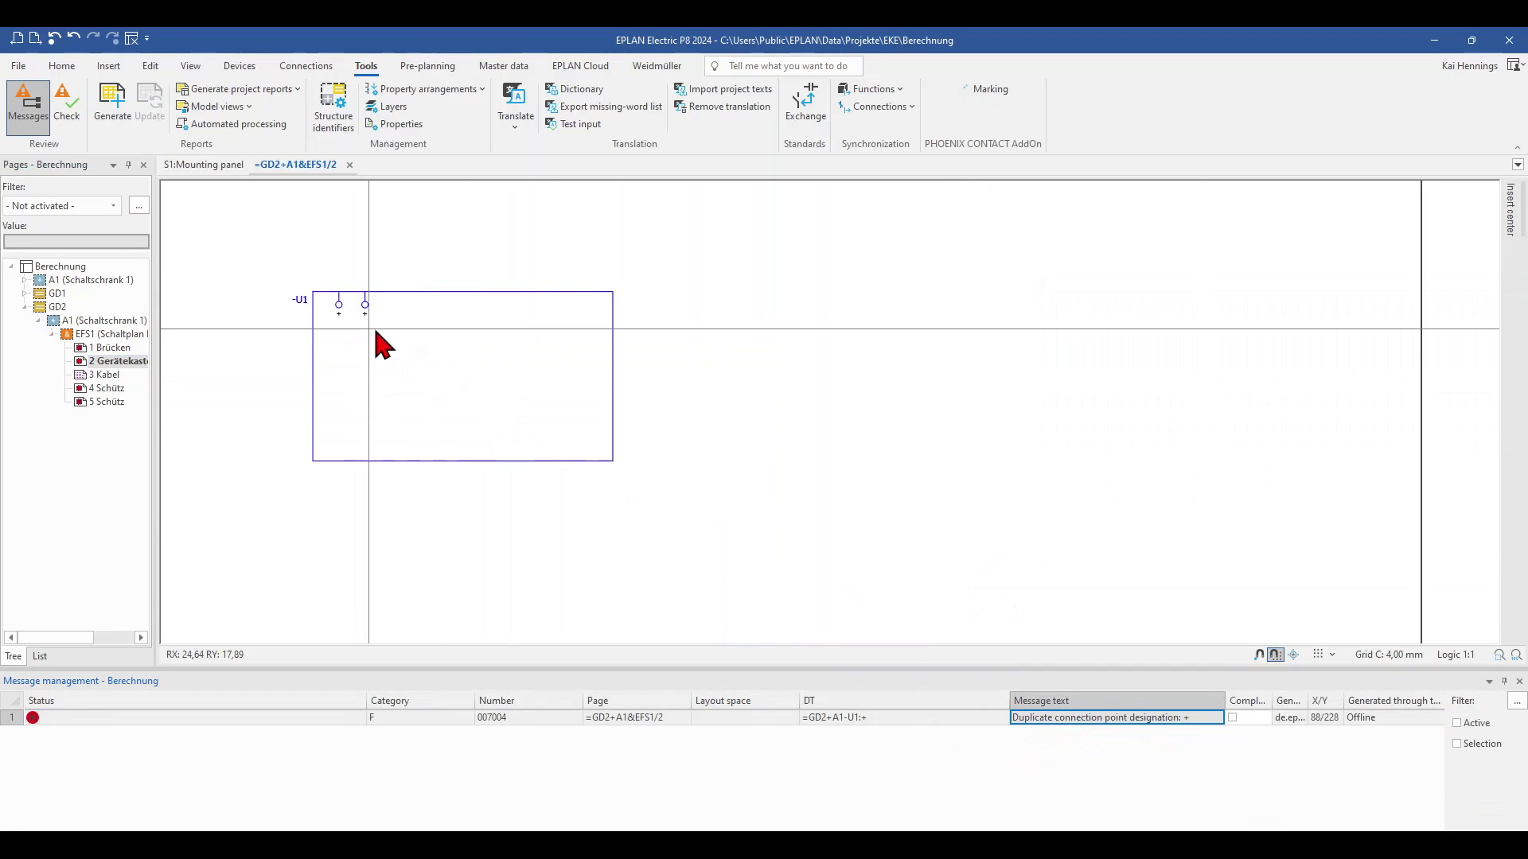
left_click(315, 354)
scroll(317, 326, "up", 4)
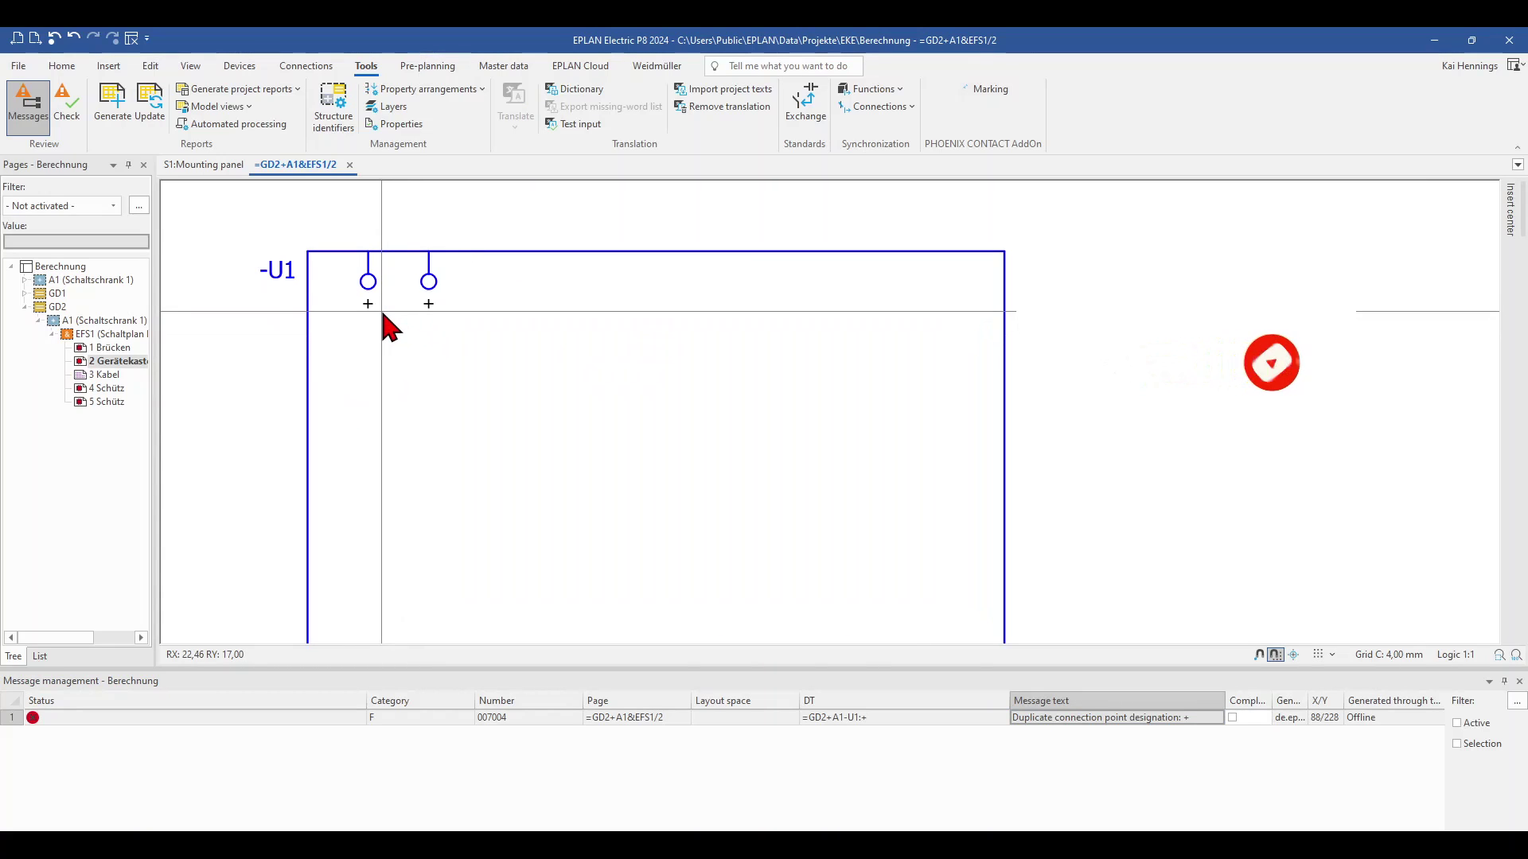
middle_click_drag(383, 314, 373, 461)
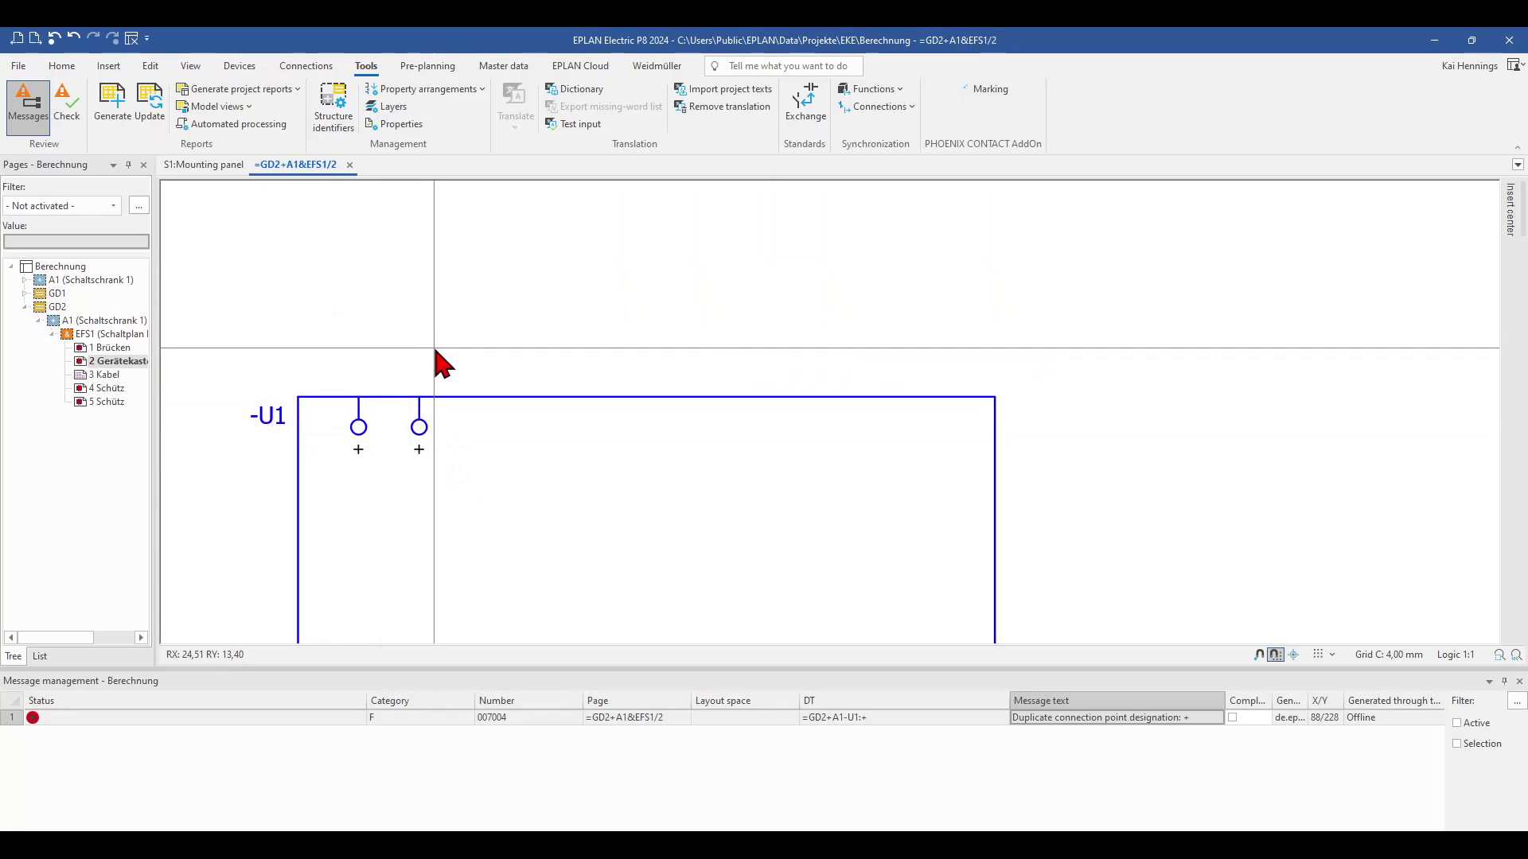
left_click_drag(351, 363, 450, 463)
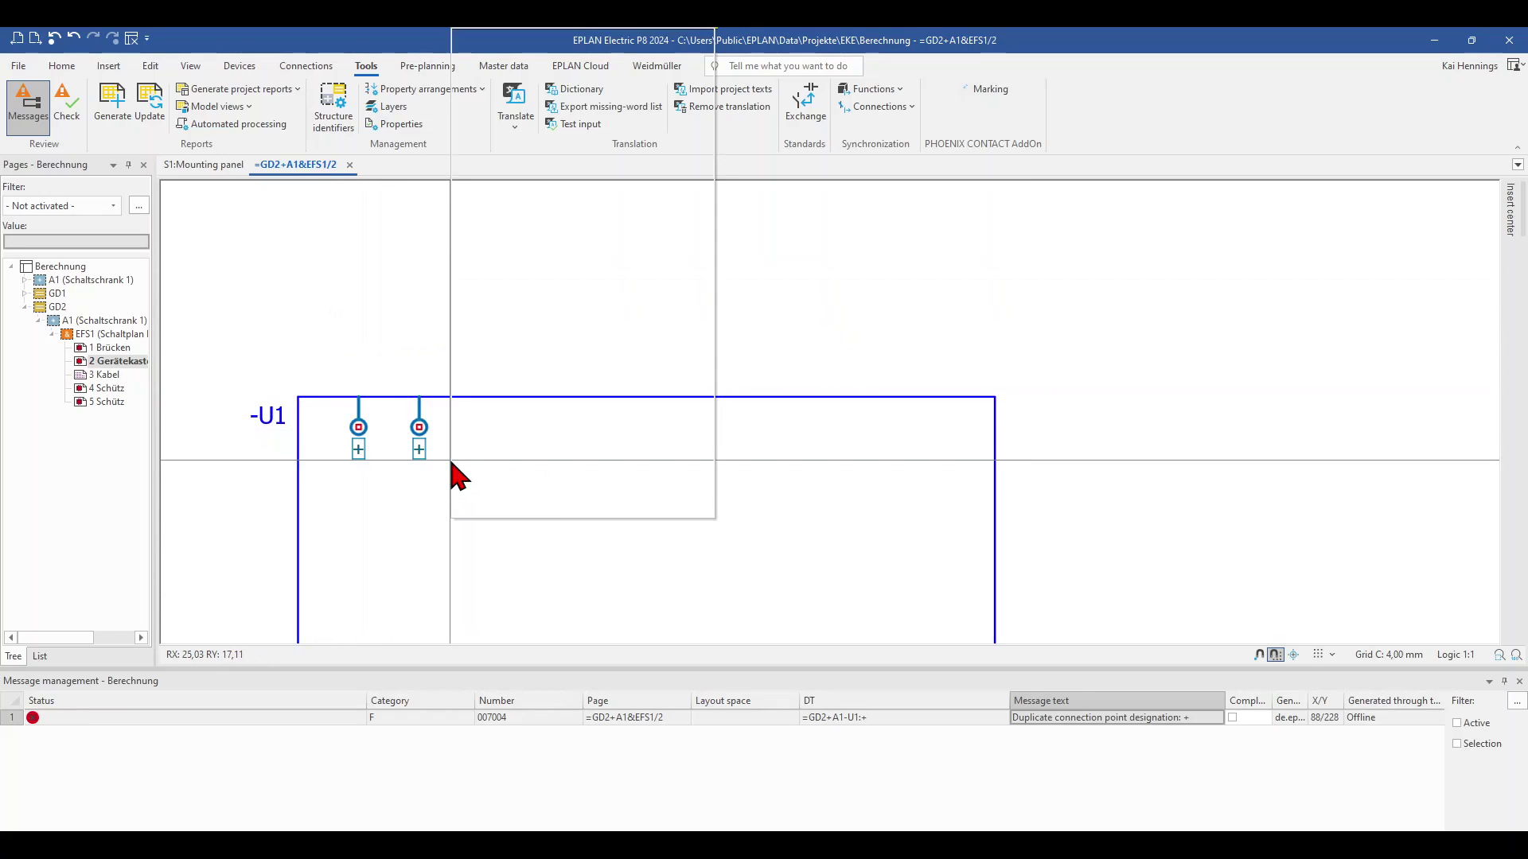
- Enable 'Allow same connection point designations' in the connection points' logic settings and apply
right_click(450, 464)
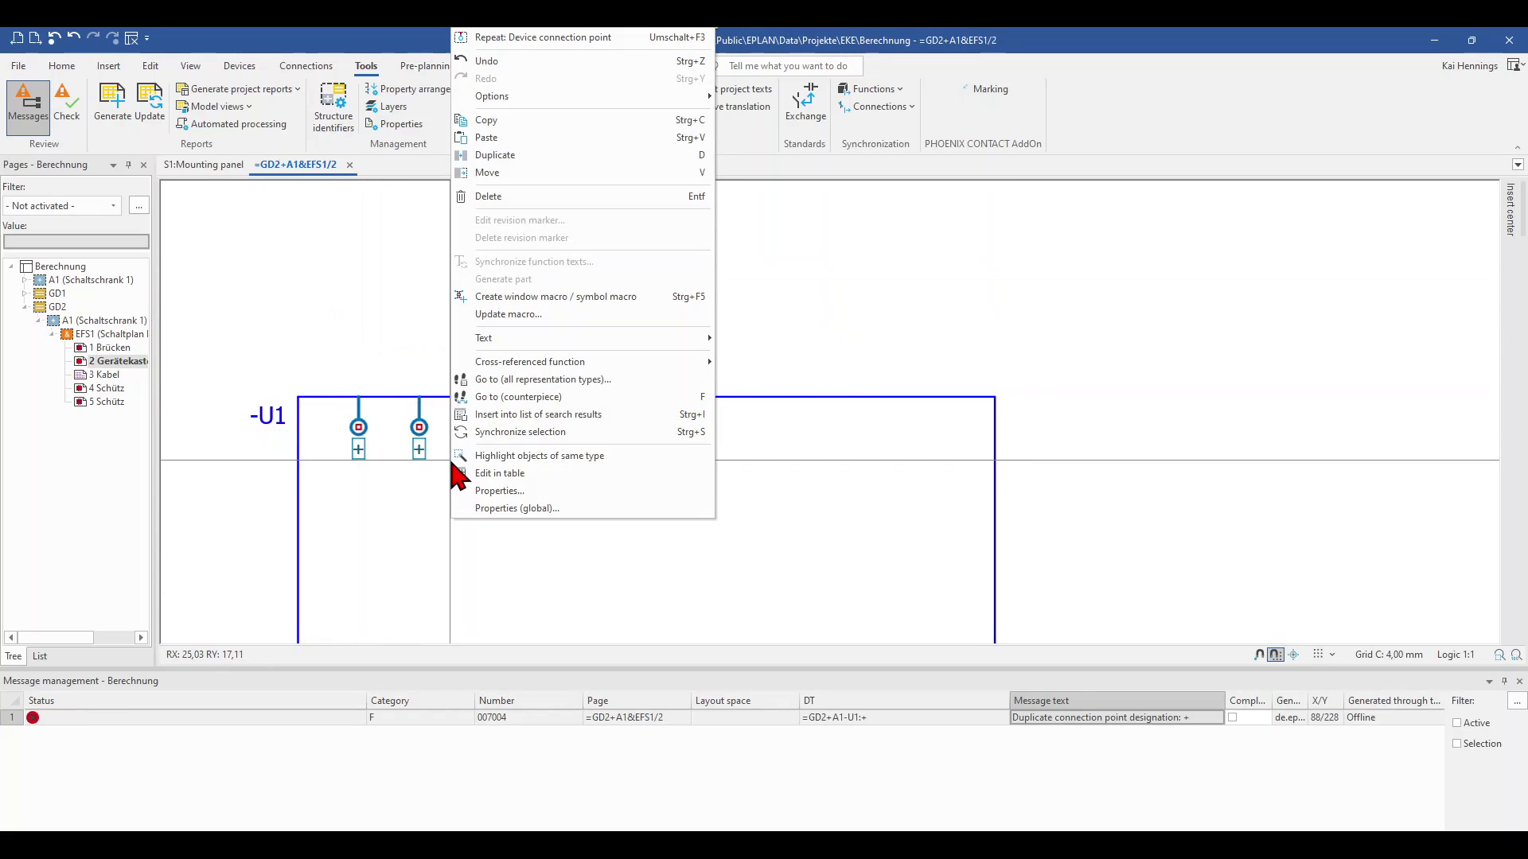
left_click(493, 491)
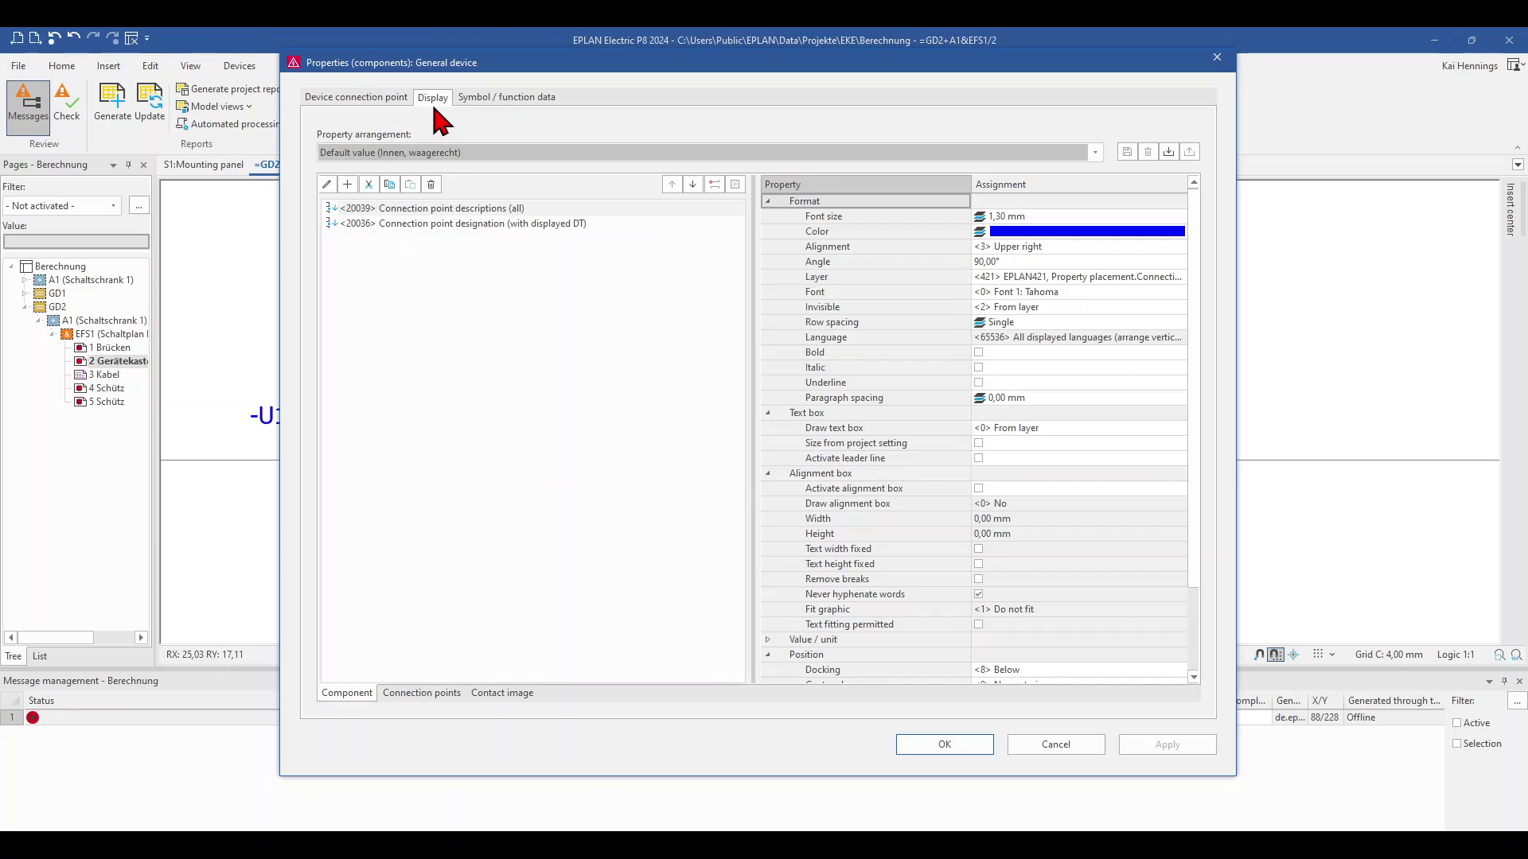
left_click(501, 98)
left_click(1114, 675)
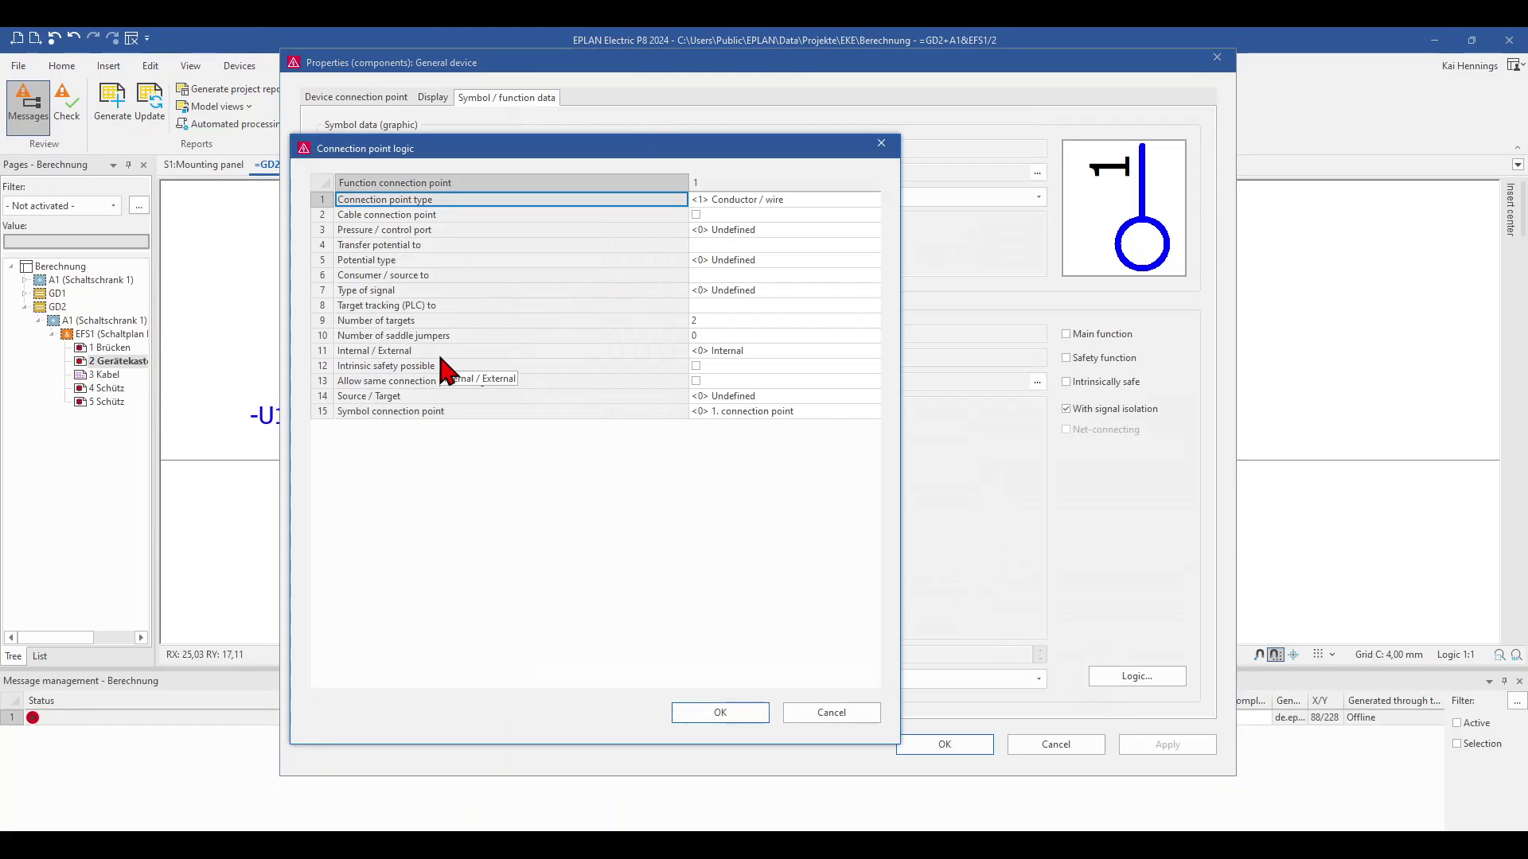
left_click(429, 382)
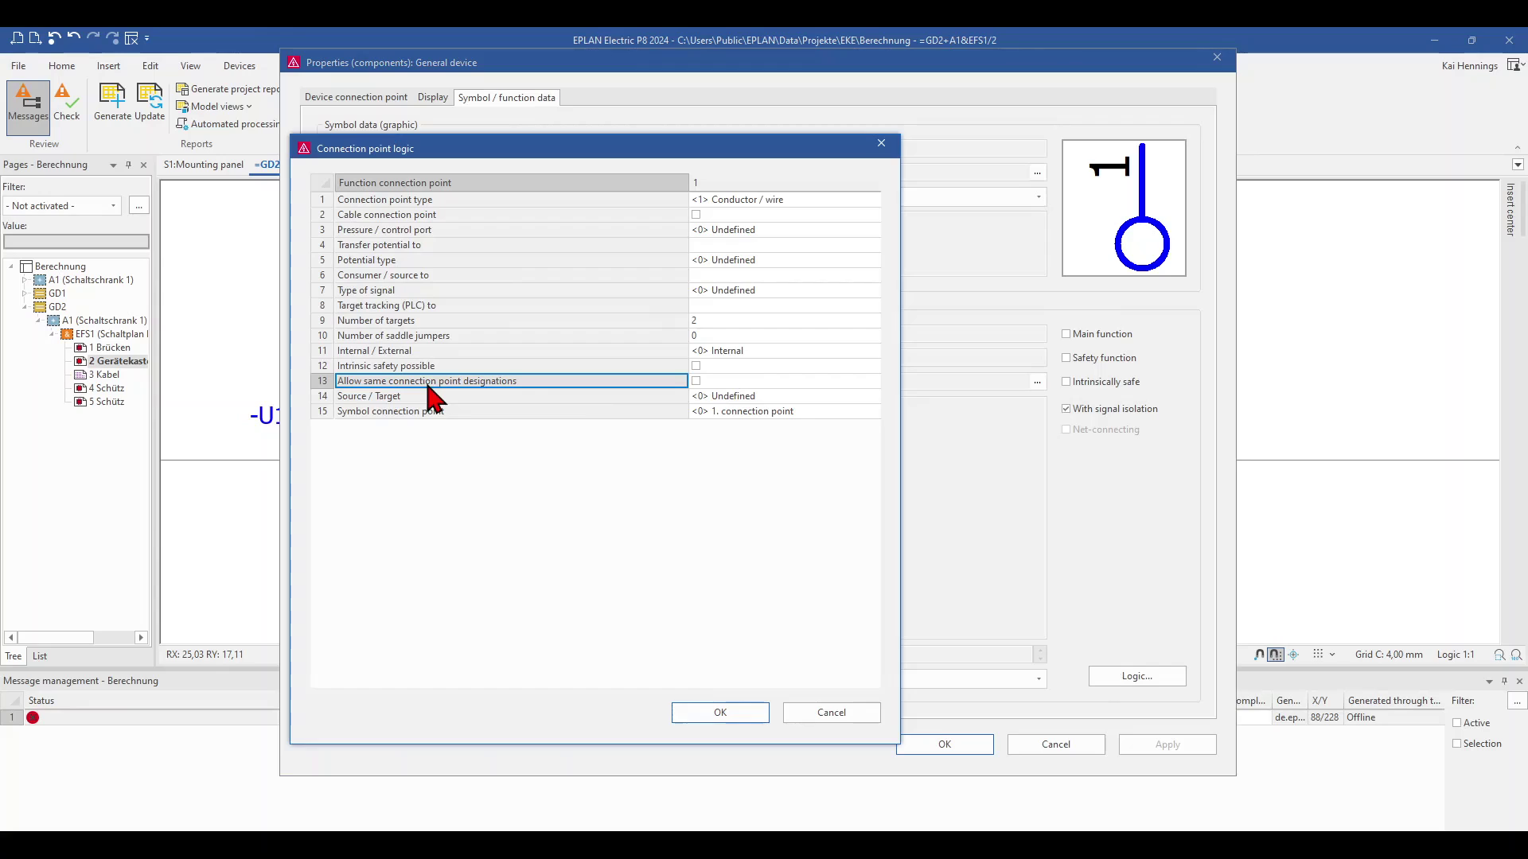
left_click(699, 384)
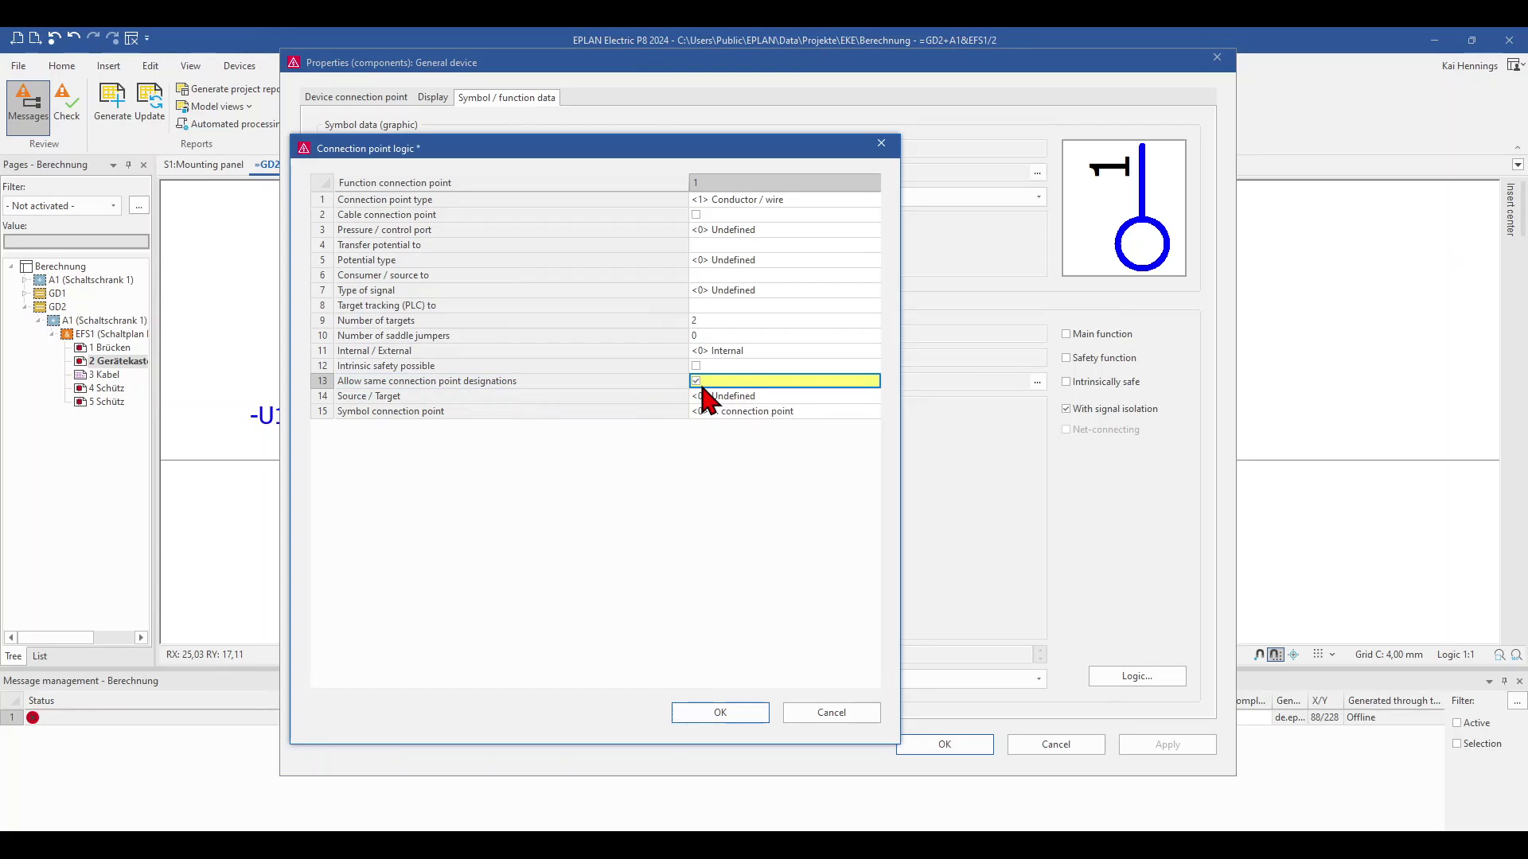
left_click(719, 711)
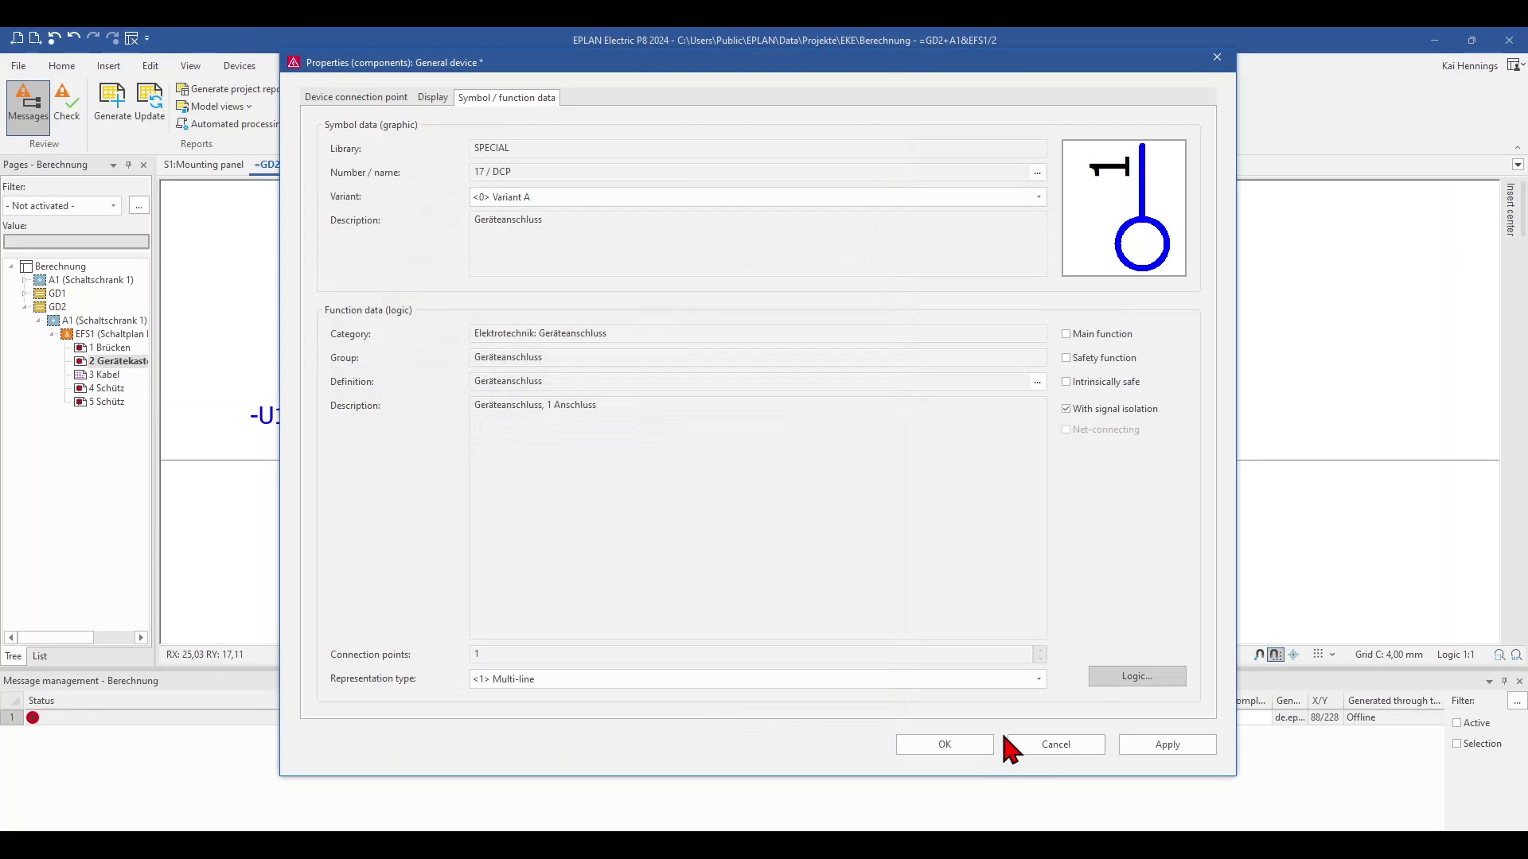
left_click(1128, 748)
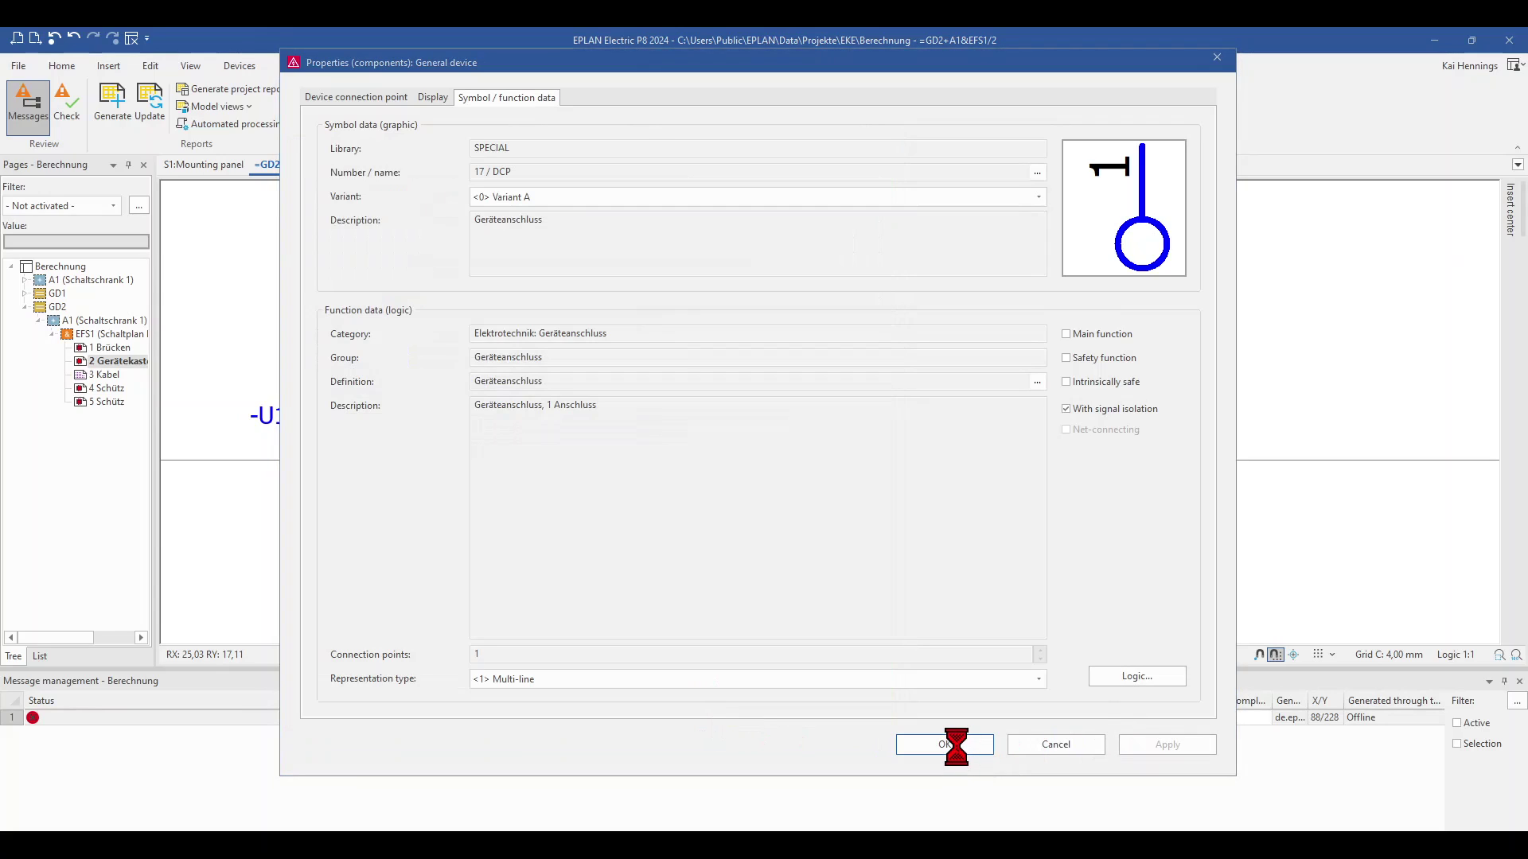
left_click(947, 744)
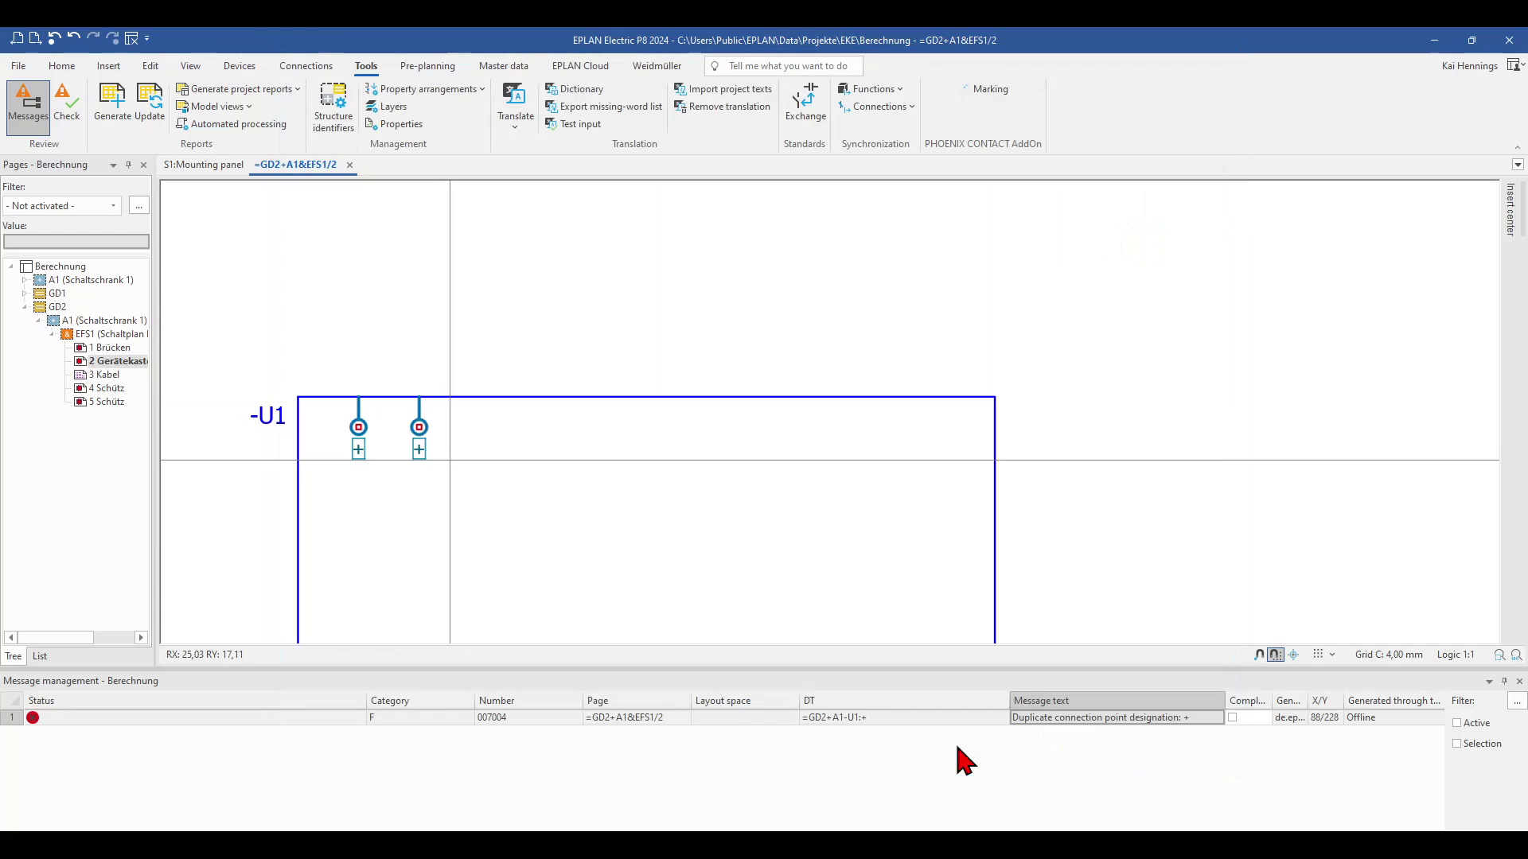
- Recheck the project, which now generates 0 messages, and bring all of -U1 into view
left_click(68, 110)
left_click(1347, 412)
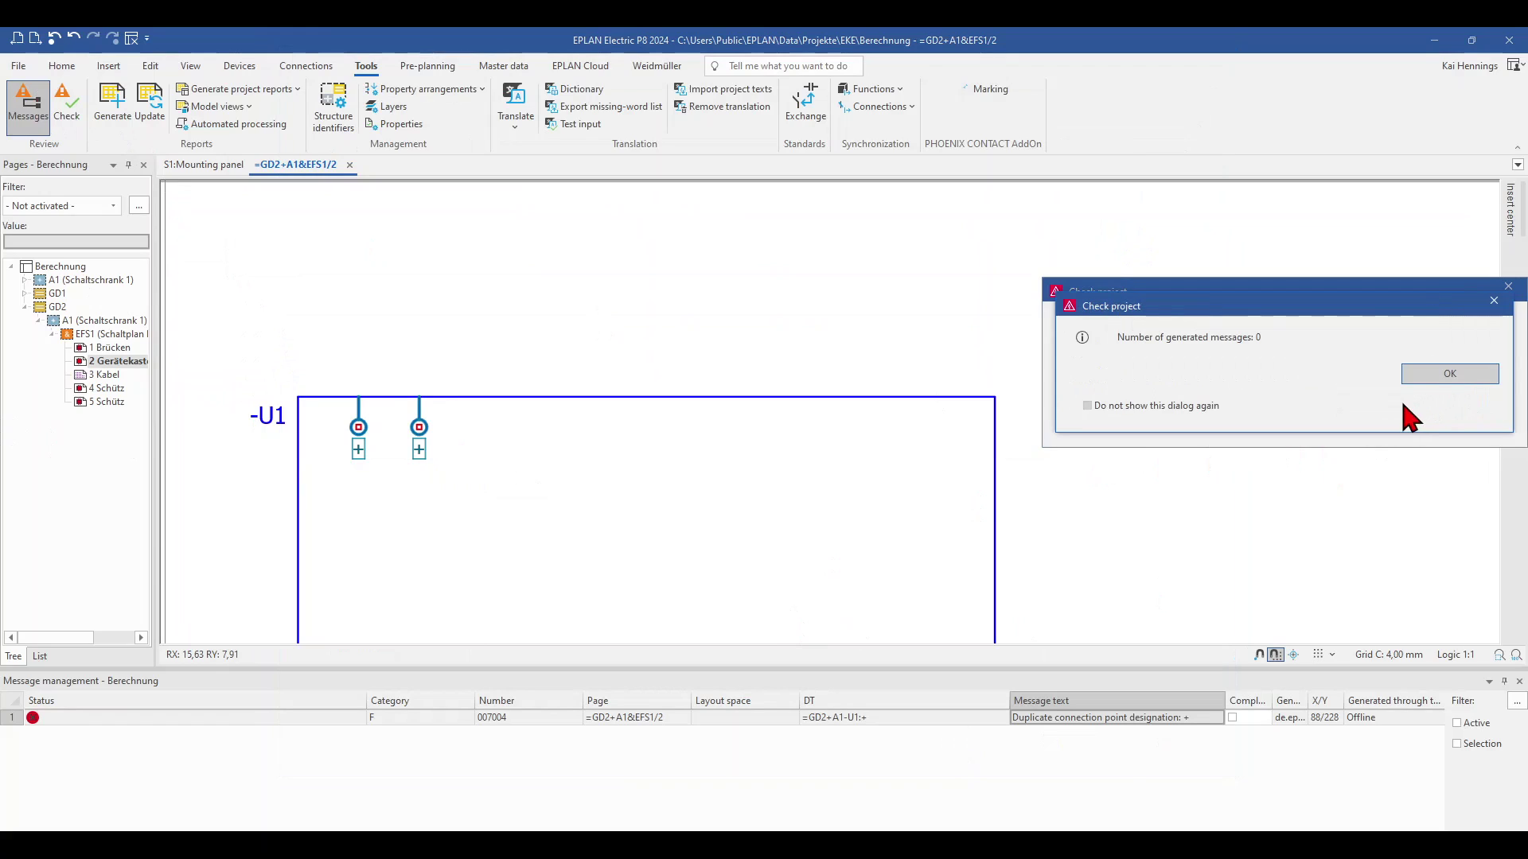
left_click(1458, 381)
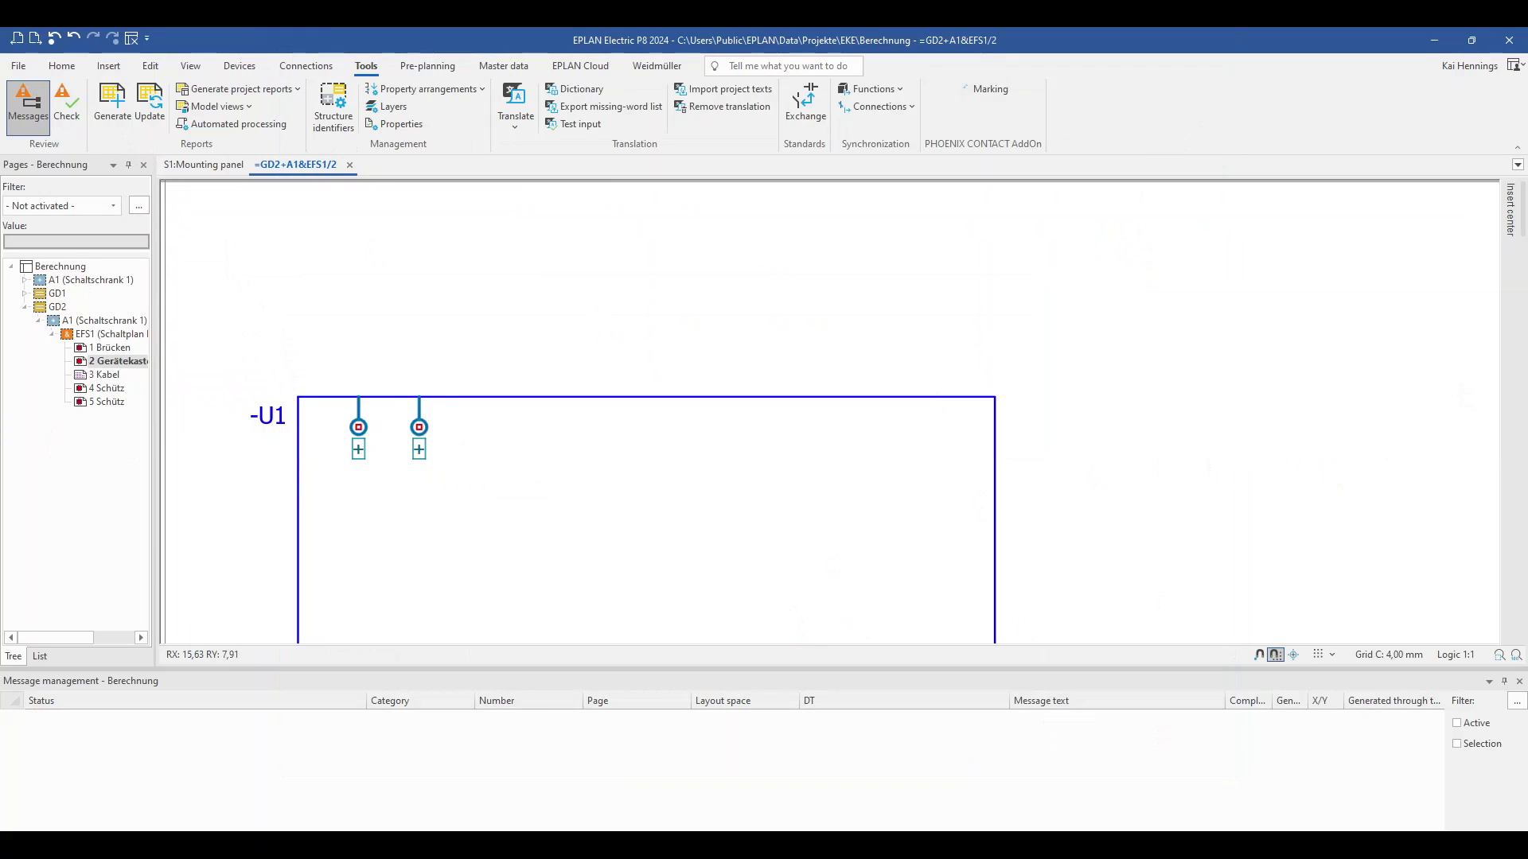
scroll(474, 485, "down", 1)
middle_click_drag(481, 498, 432, 354)
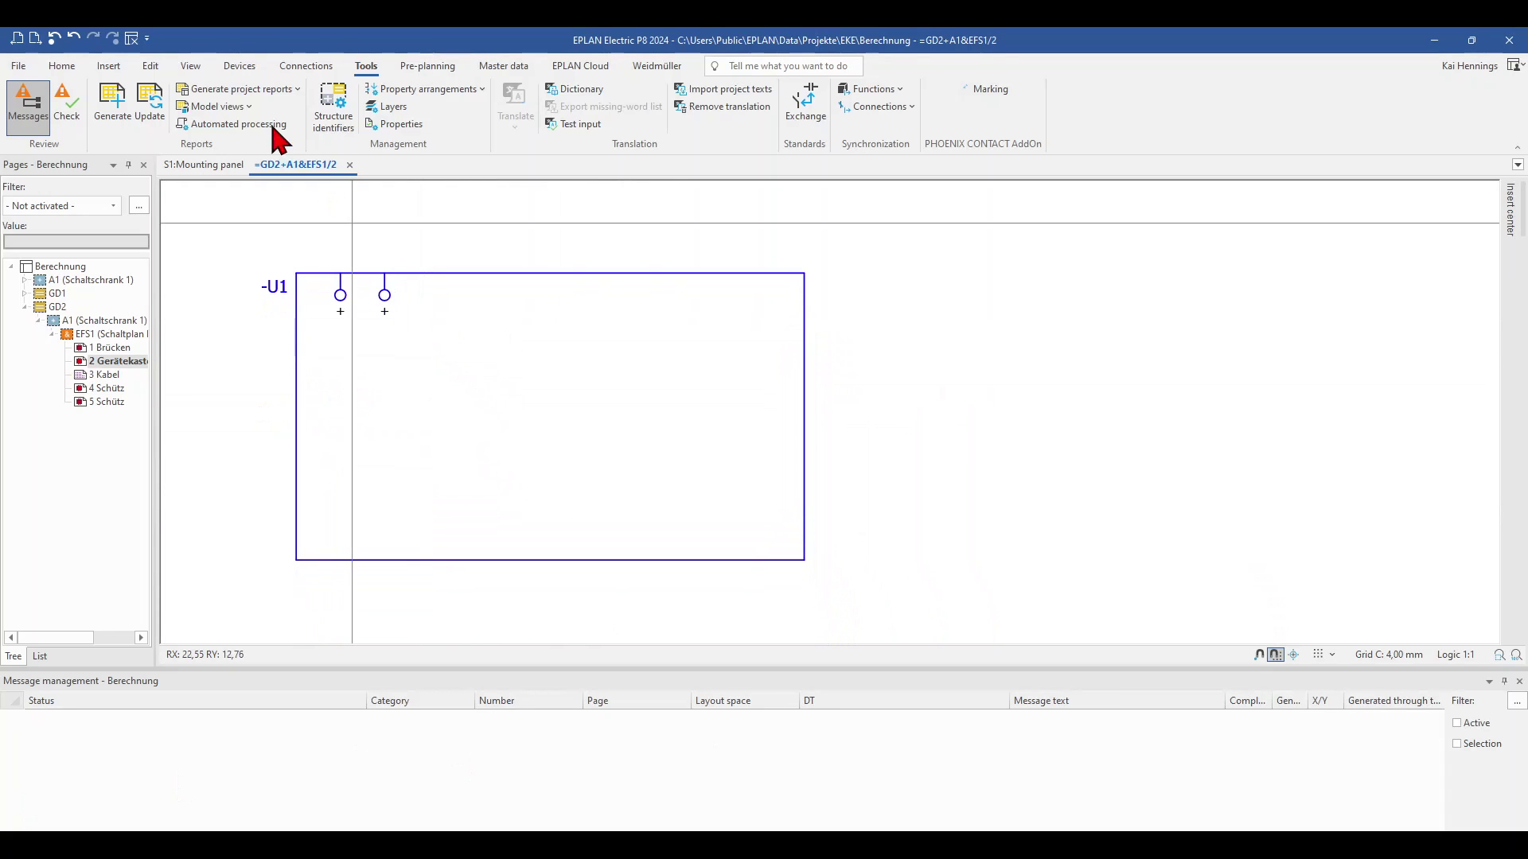
- Choose the two-sided device connection point and place pin 1 on -U1's top edge
left_click(109, 69)
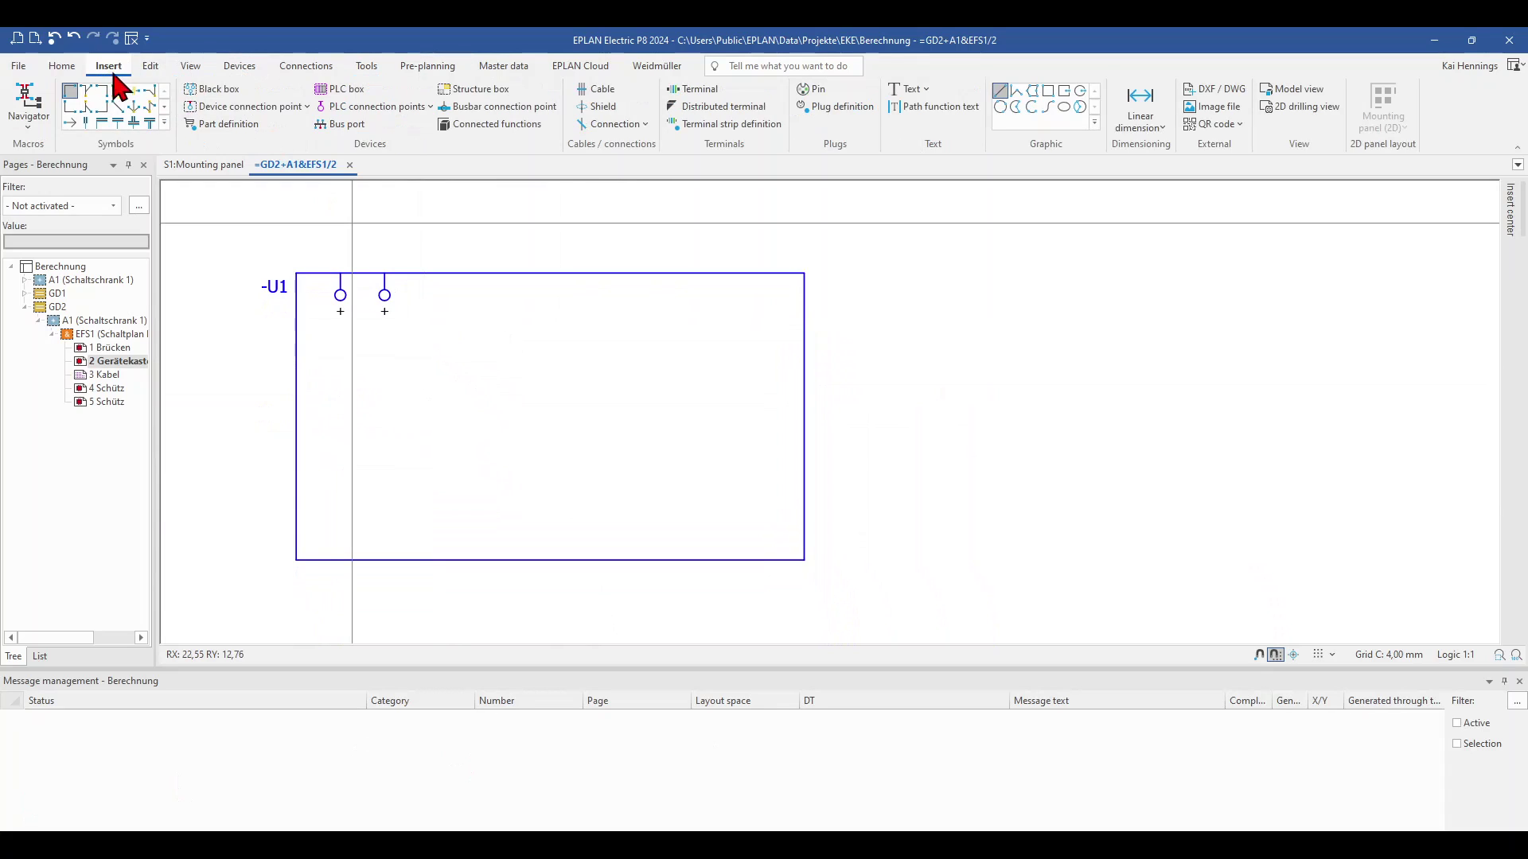
left_click(307, 107)
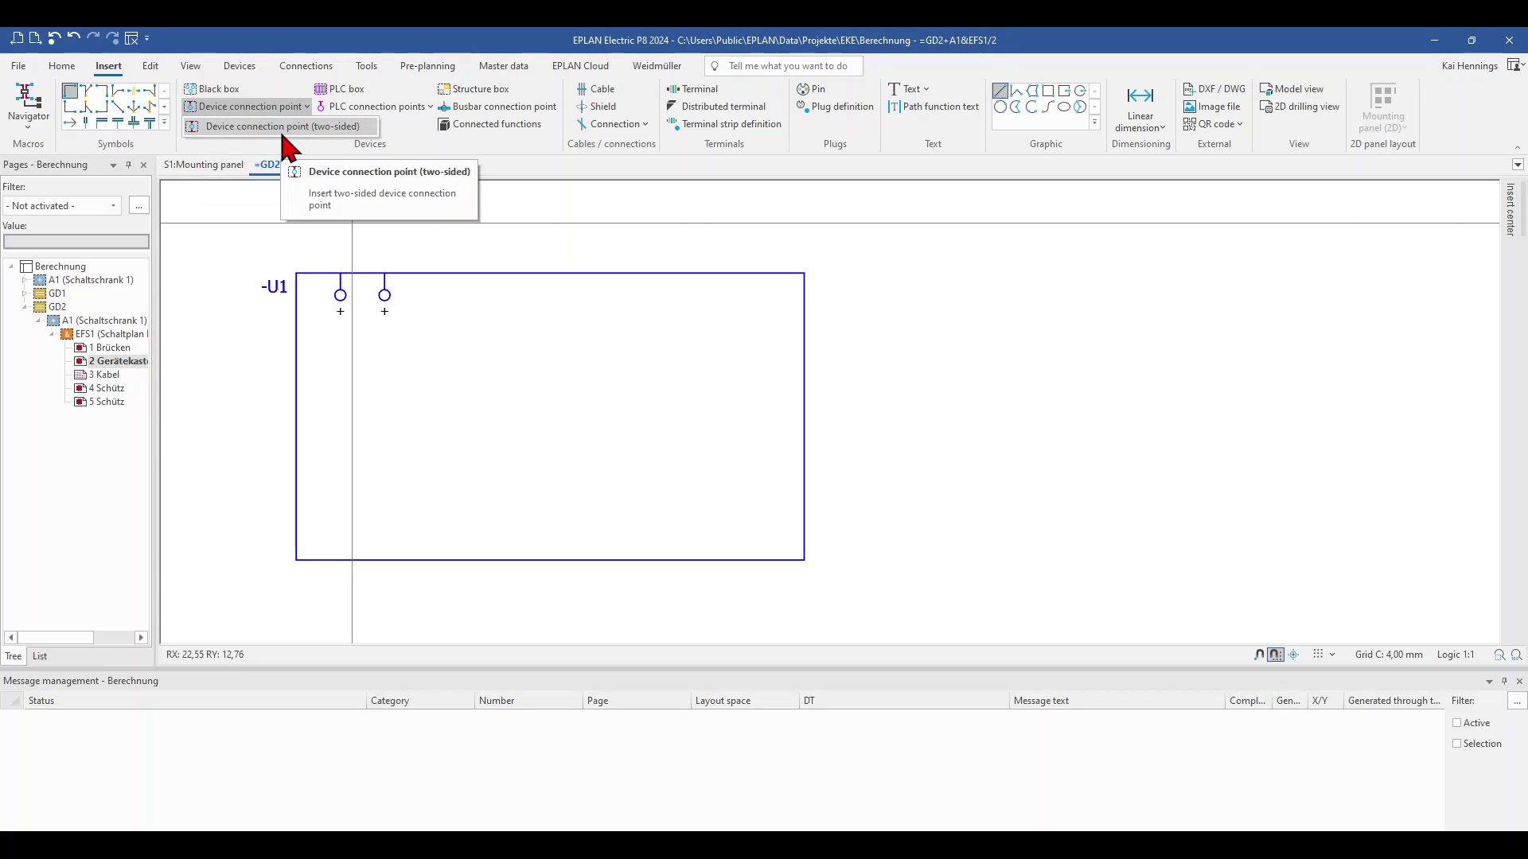
left_click(283, 129)
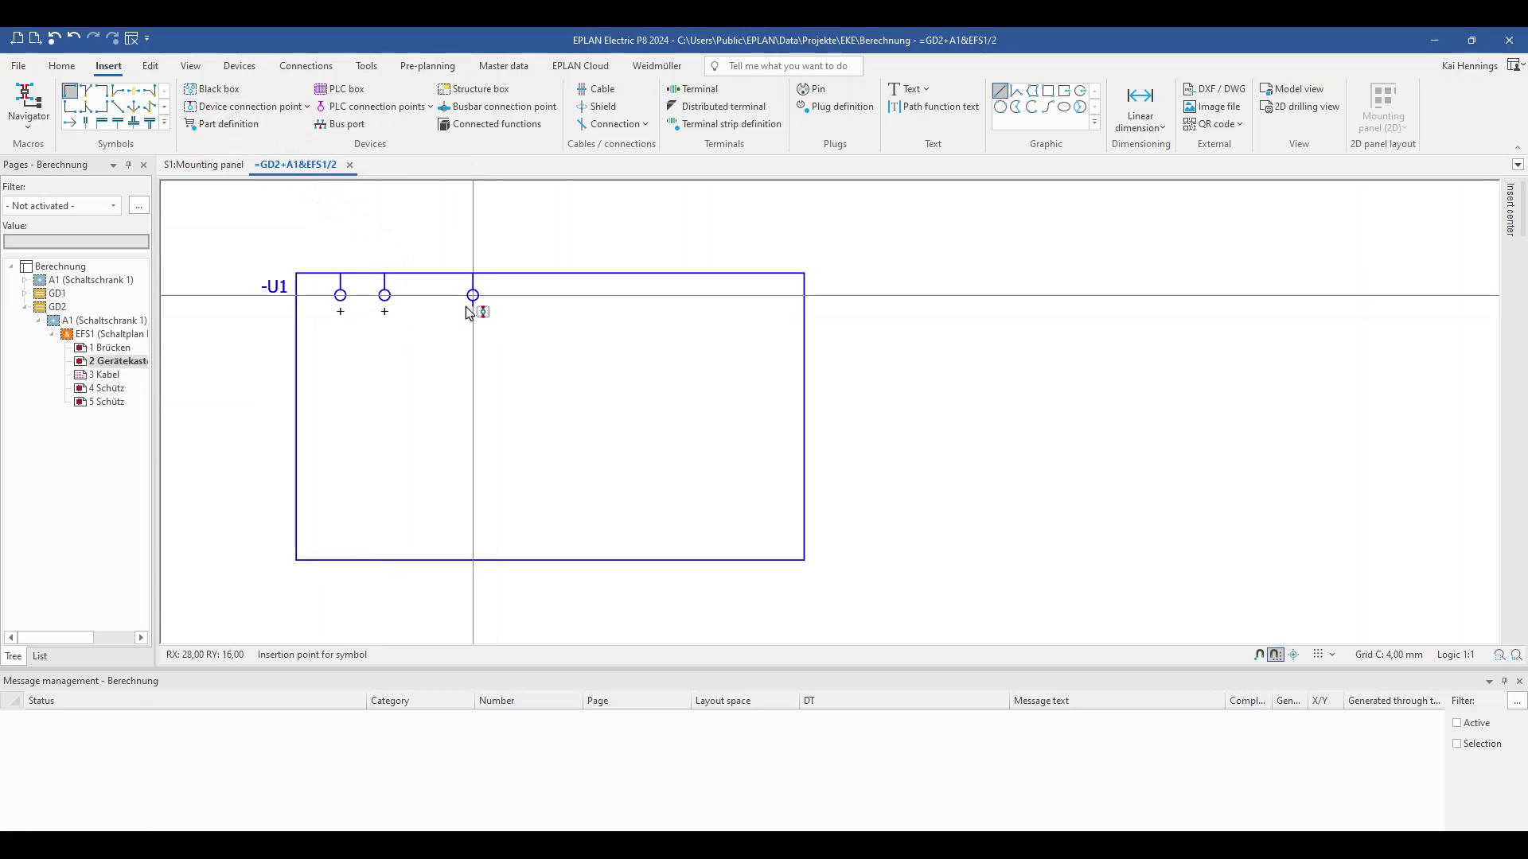
scroll(468, 310, "up", 3)
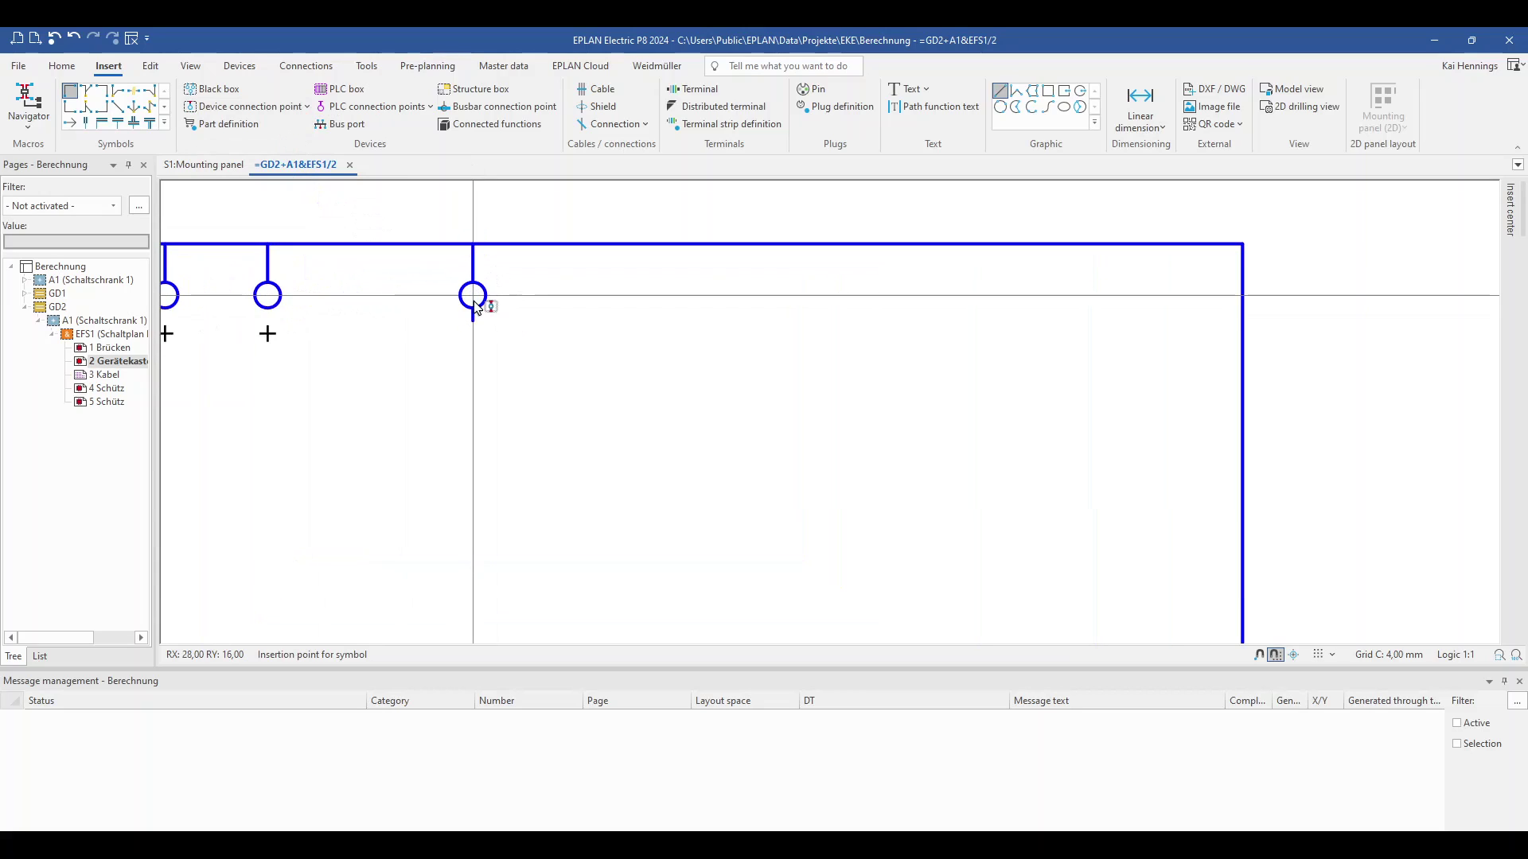
left_click(475, 307)
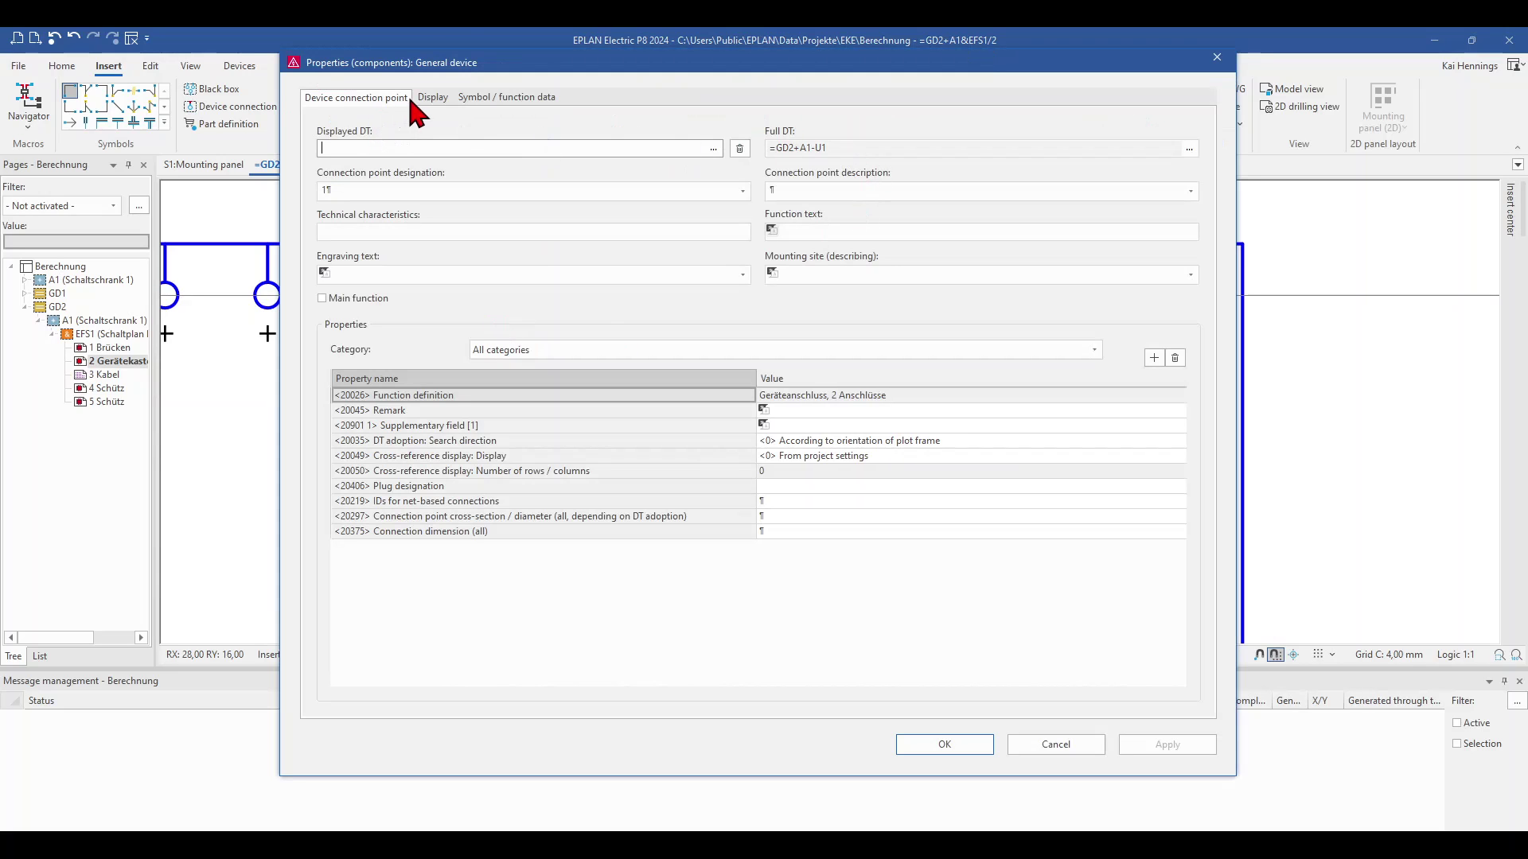
- Review pin 1's Internal / External logic setting and confirm its properties
left_click(433, 96)
left_click(477, 97)
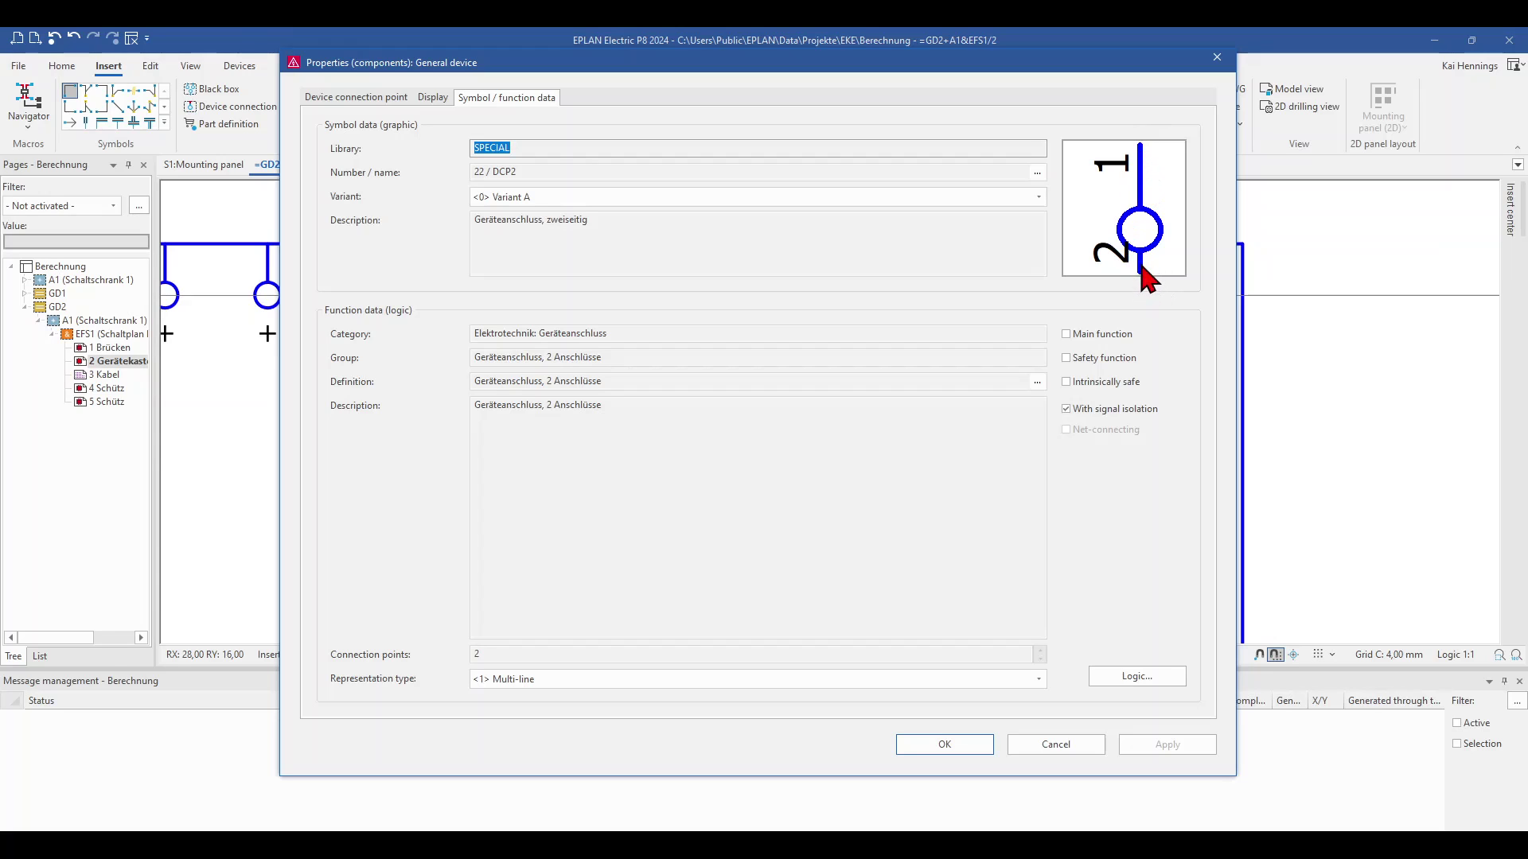
left_click(1138, 686)
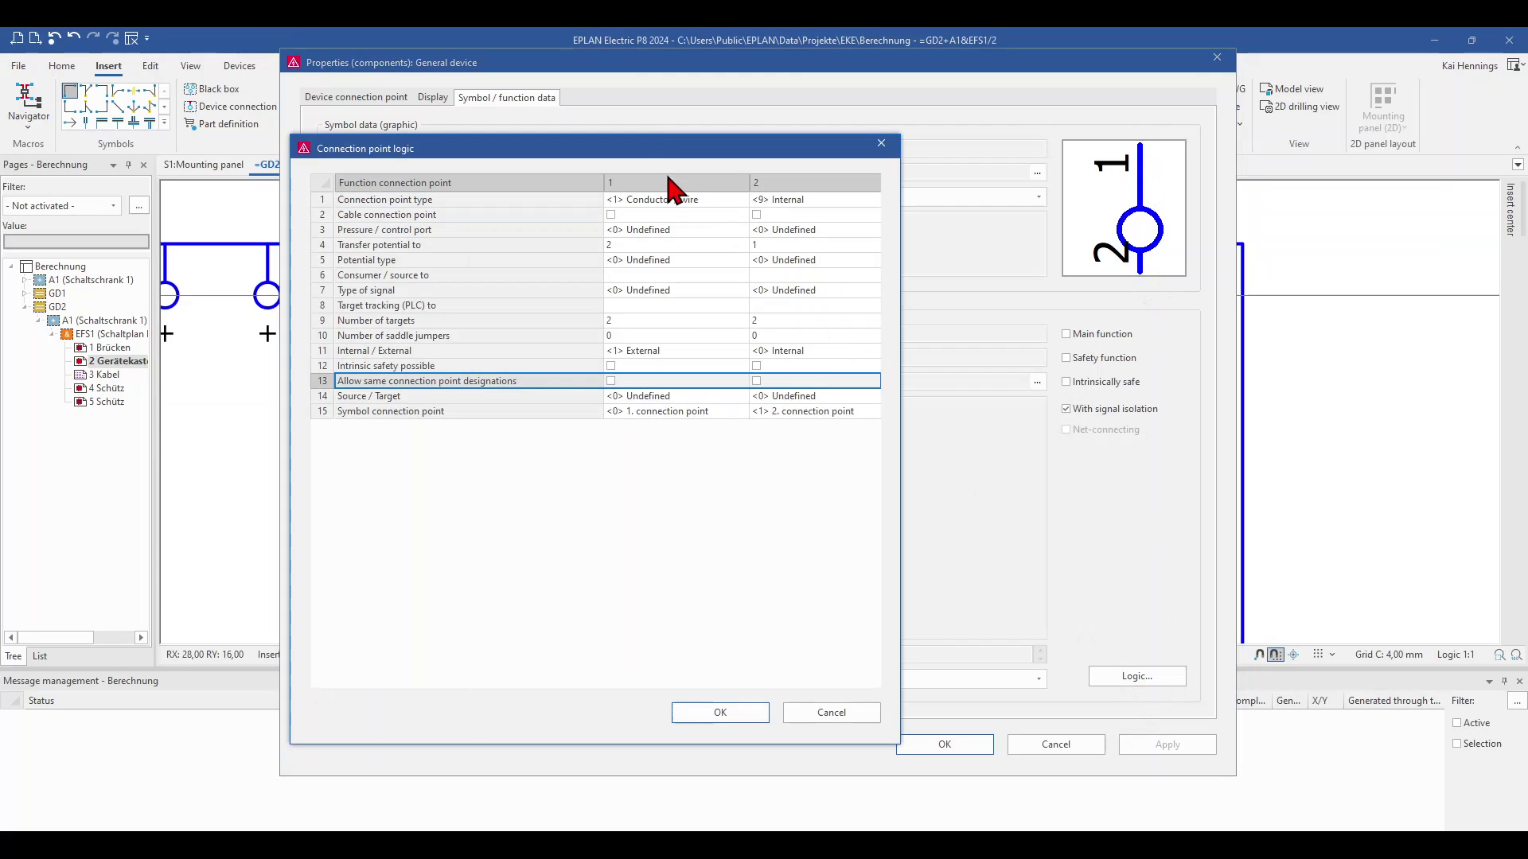
mouse_move(636, 320)
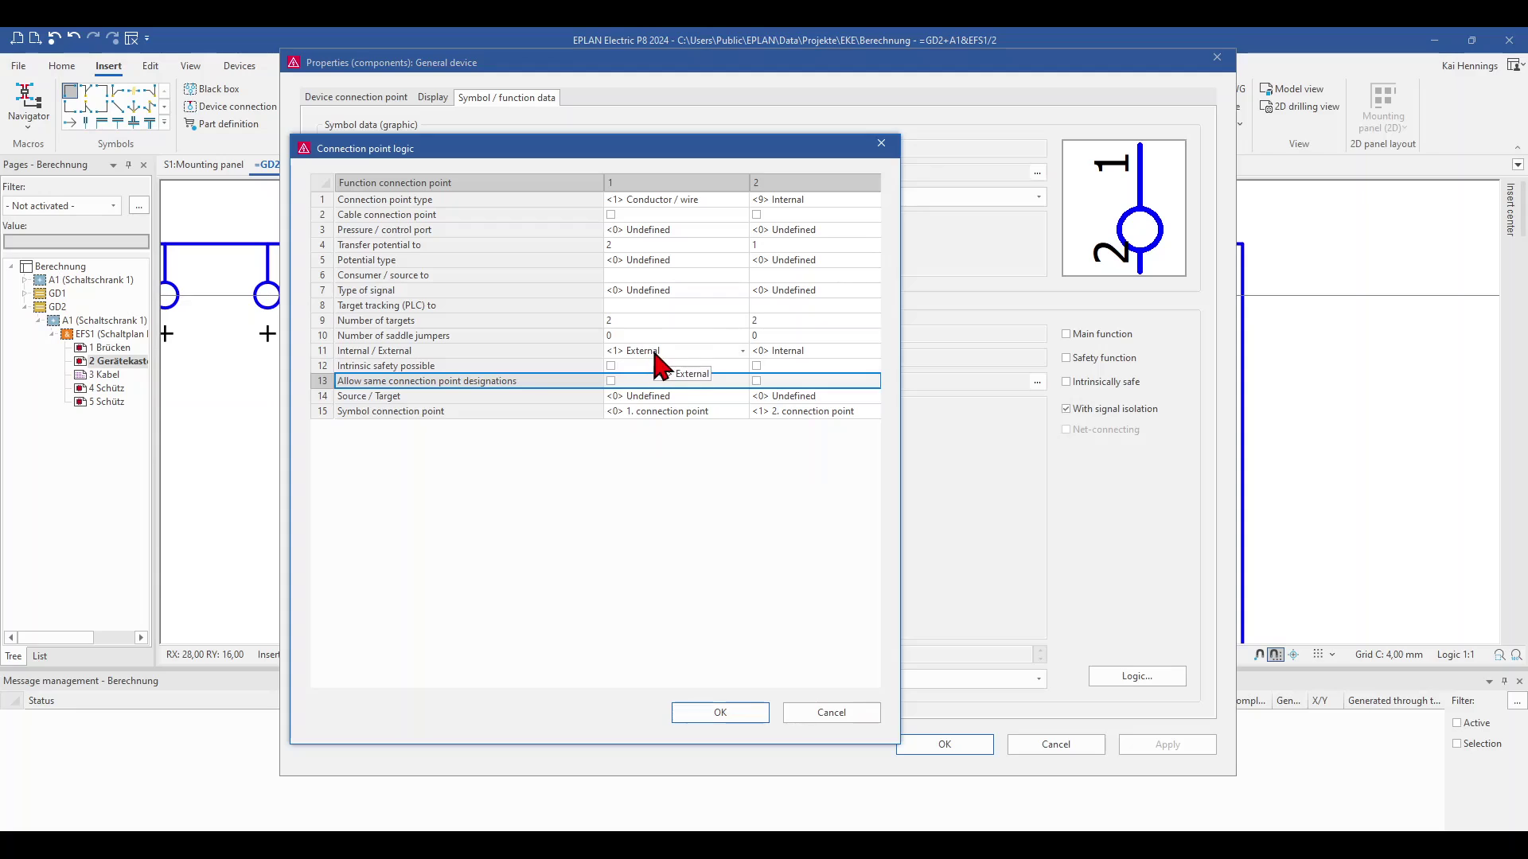
left_click(648, 350)
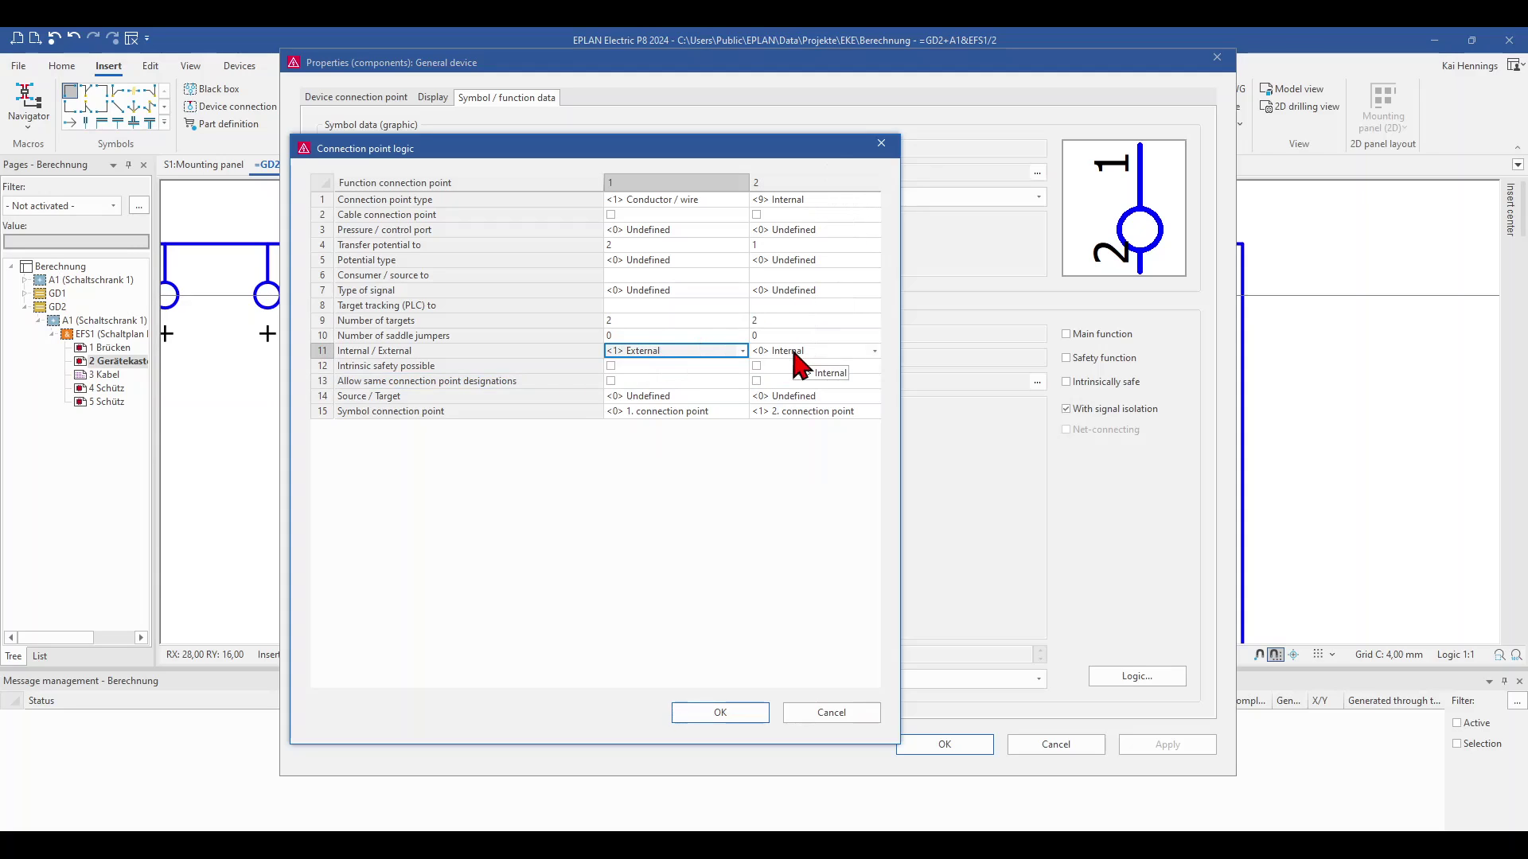
left_click(716, 713)
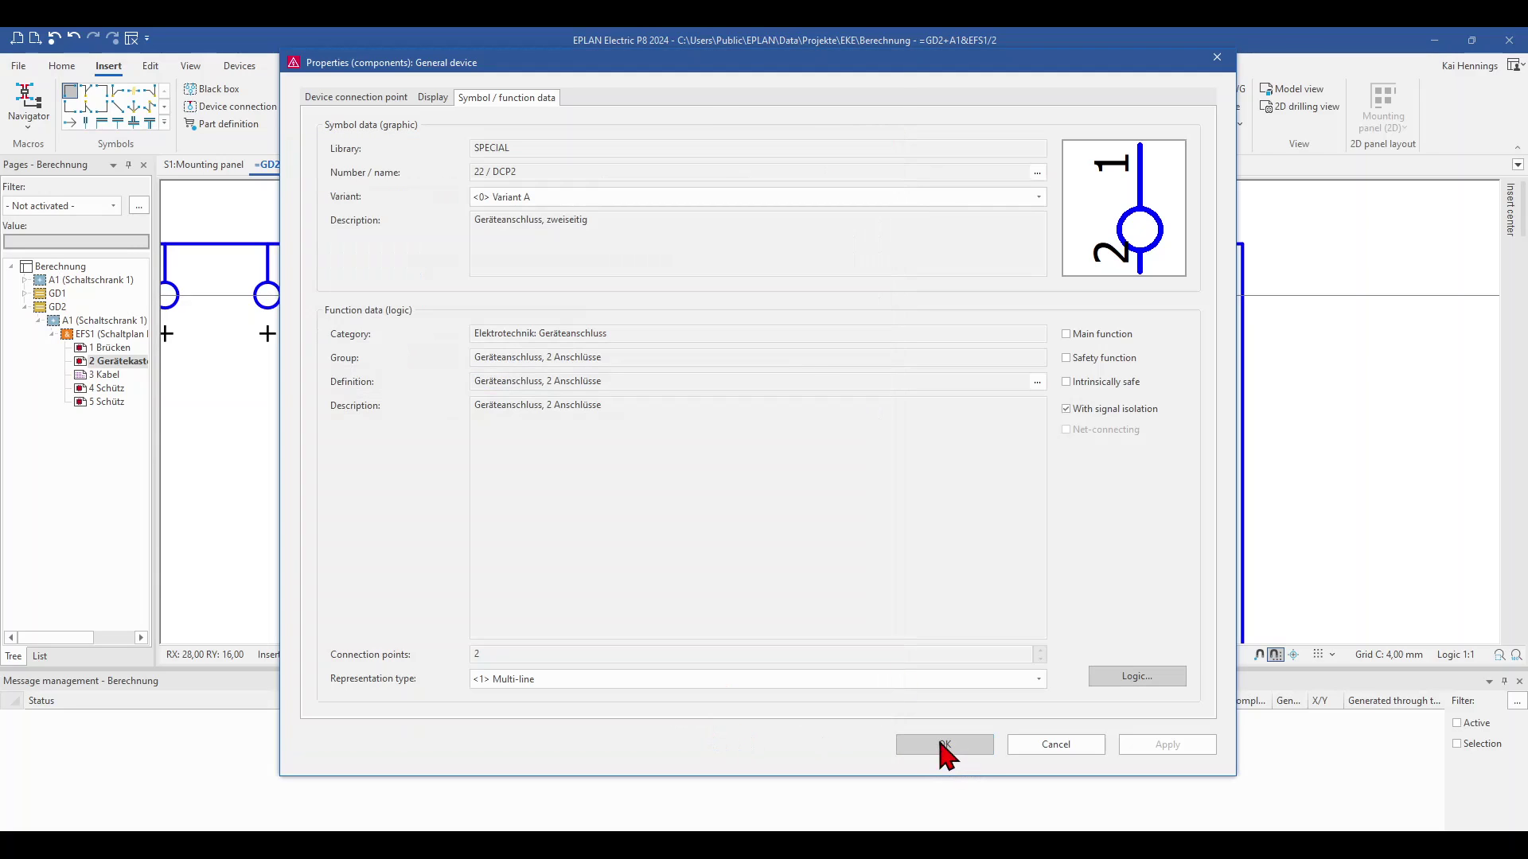
left_click(951, 746)
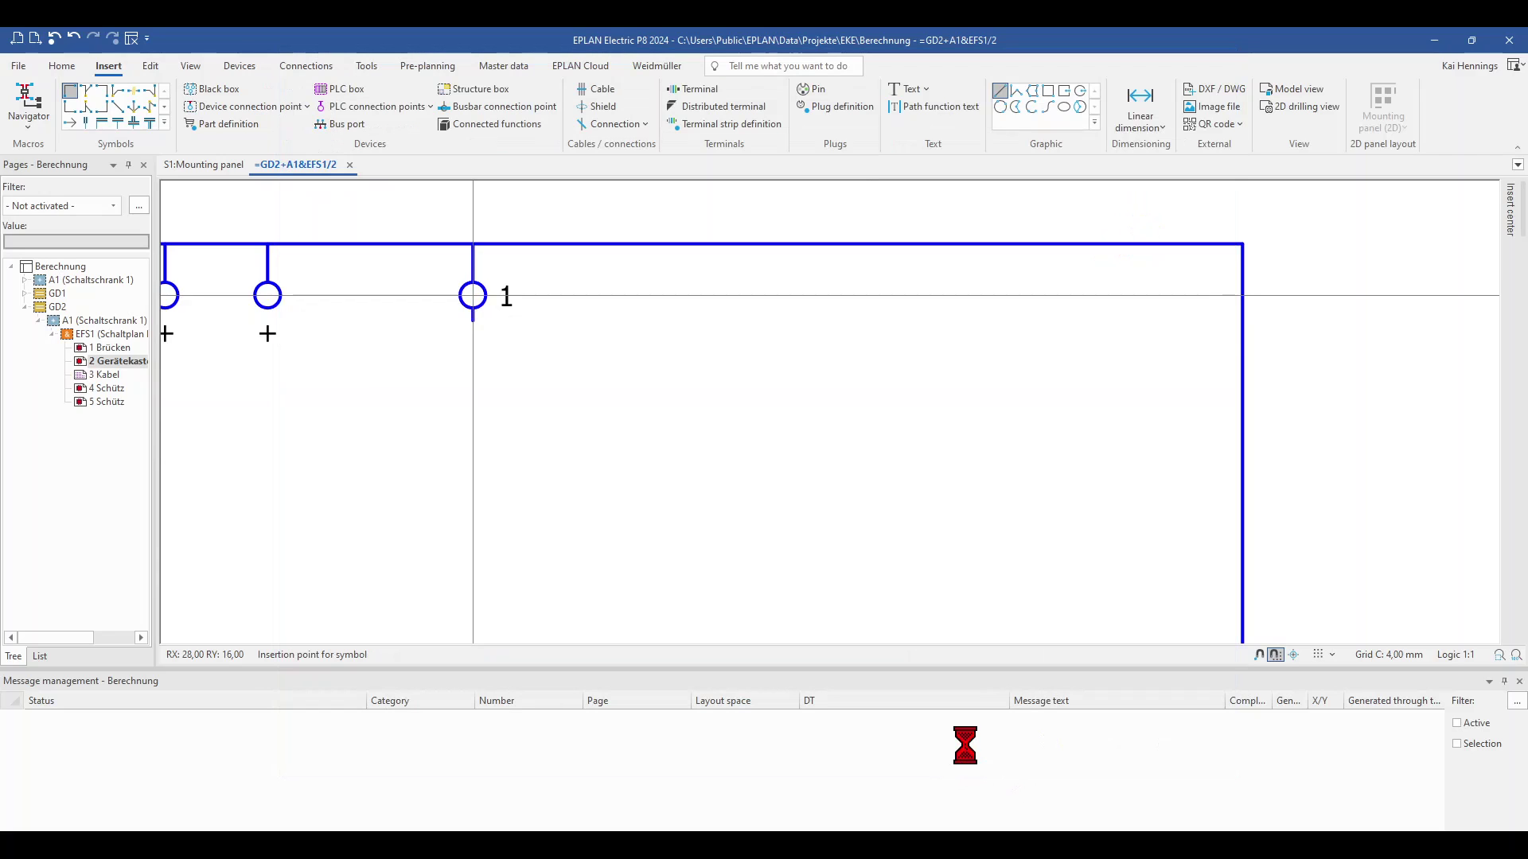
- Place pin 2 on -U1's bottom edge with connection point designation 2
scroll(476, 362, "down", 4)
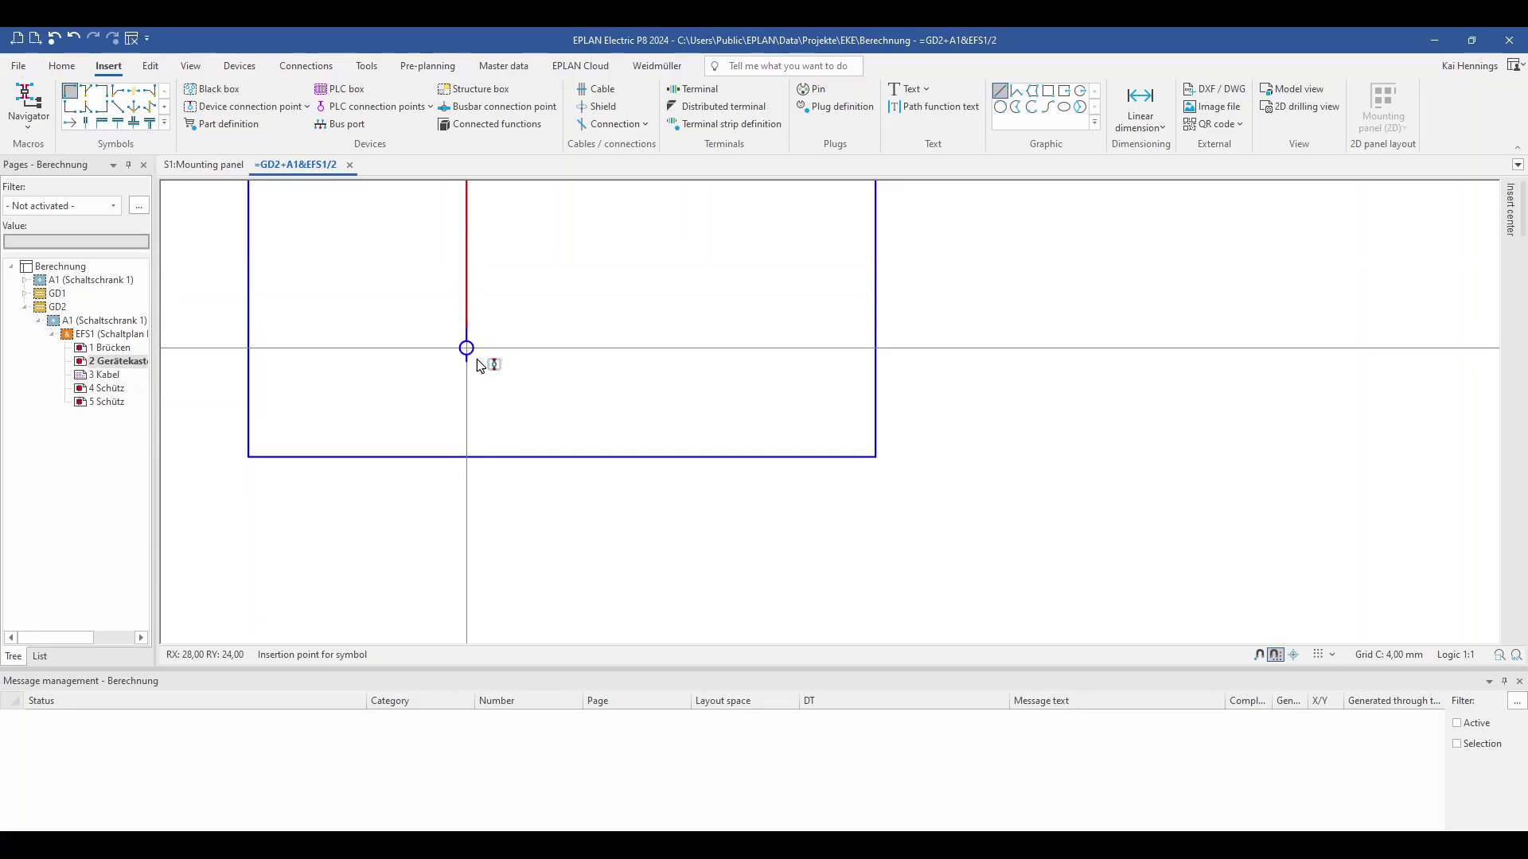
scroll(475, 375, "down", 2, "ctrl")
middle_click_drag(481, 378, 475, 436)
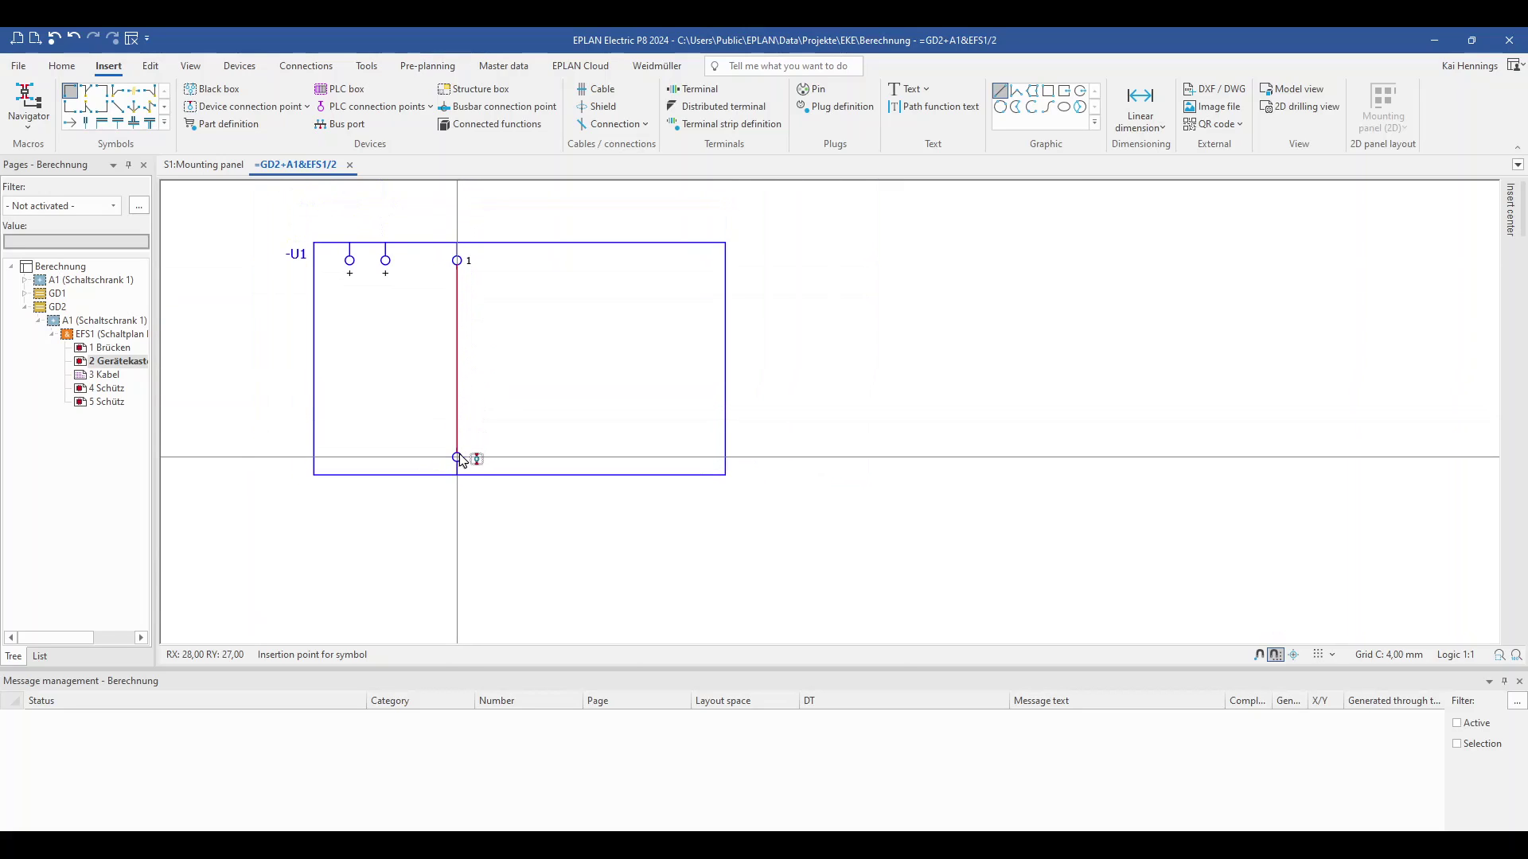
scroll(459, 457, "up", 2, "ctrl")
left_click(456, 458)
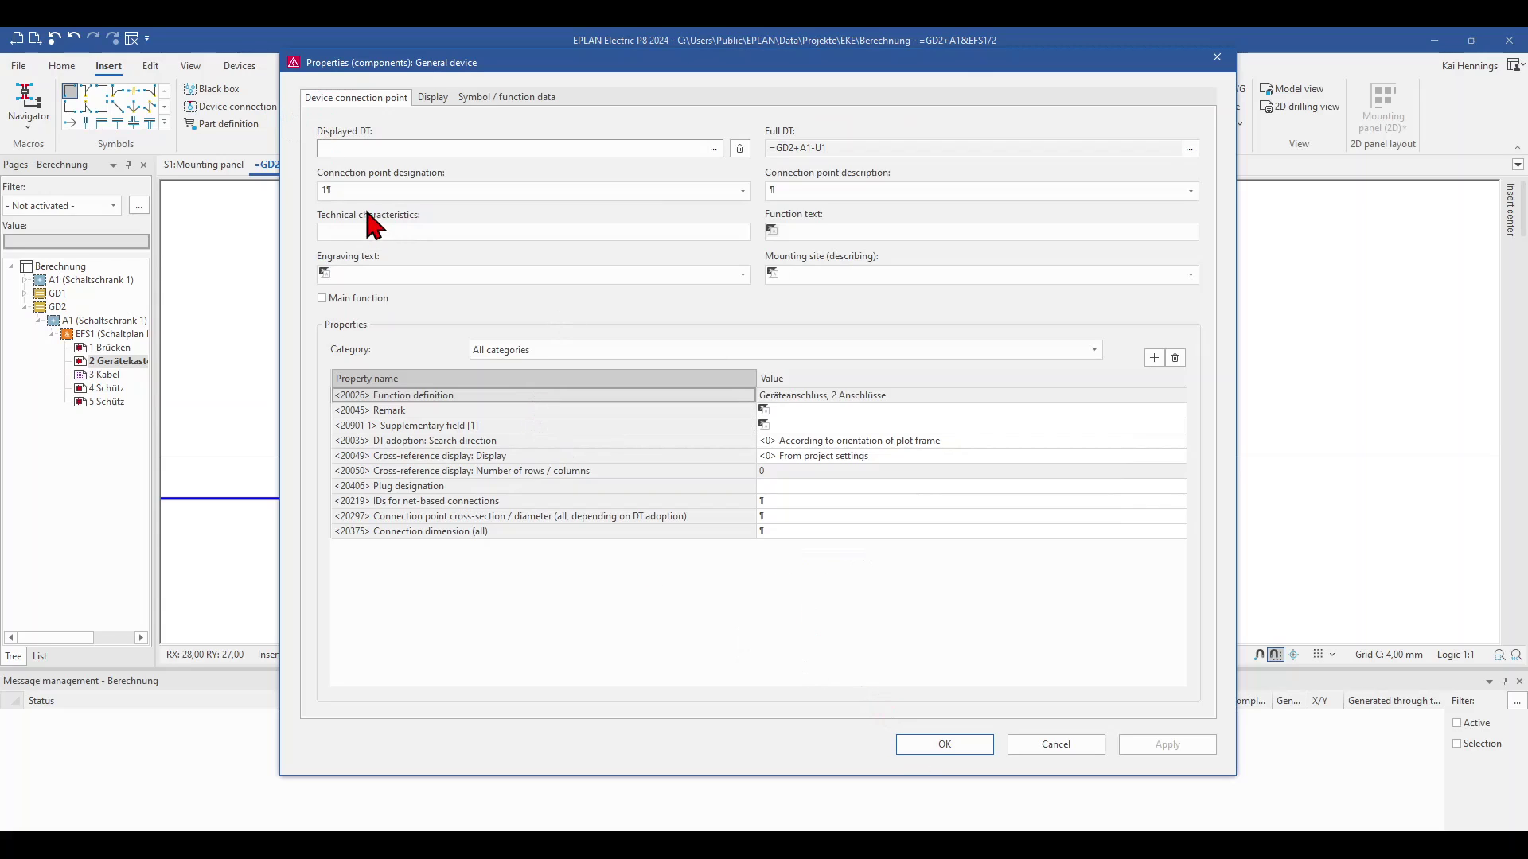
key("Tab")
type("2")
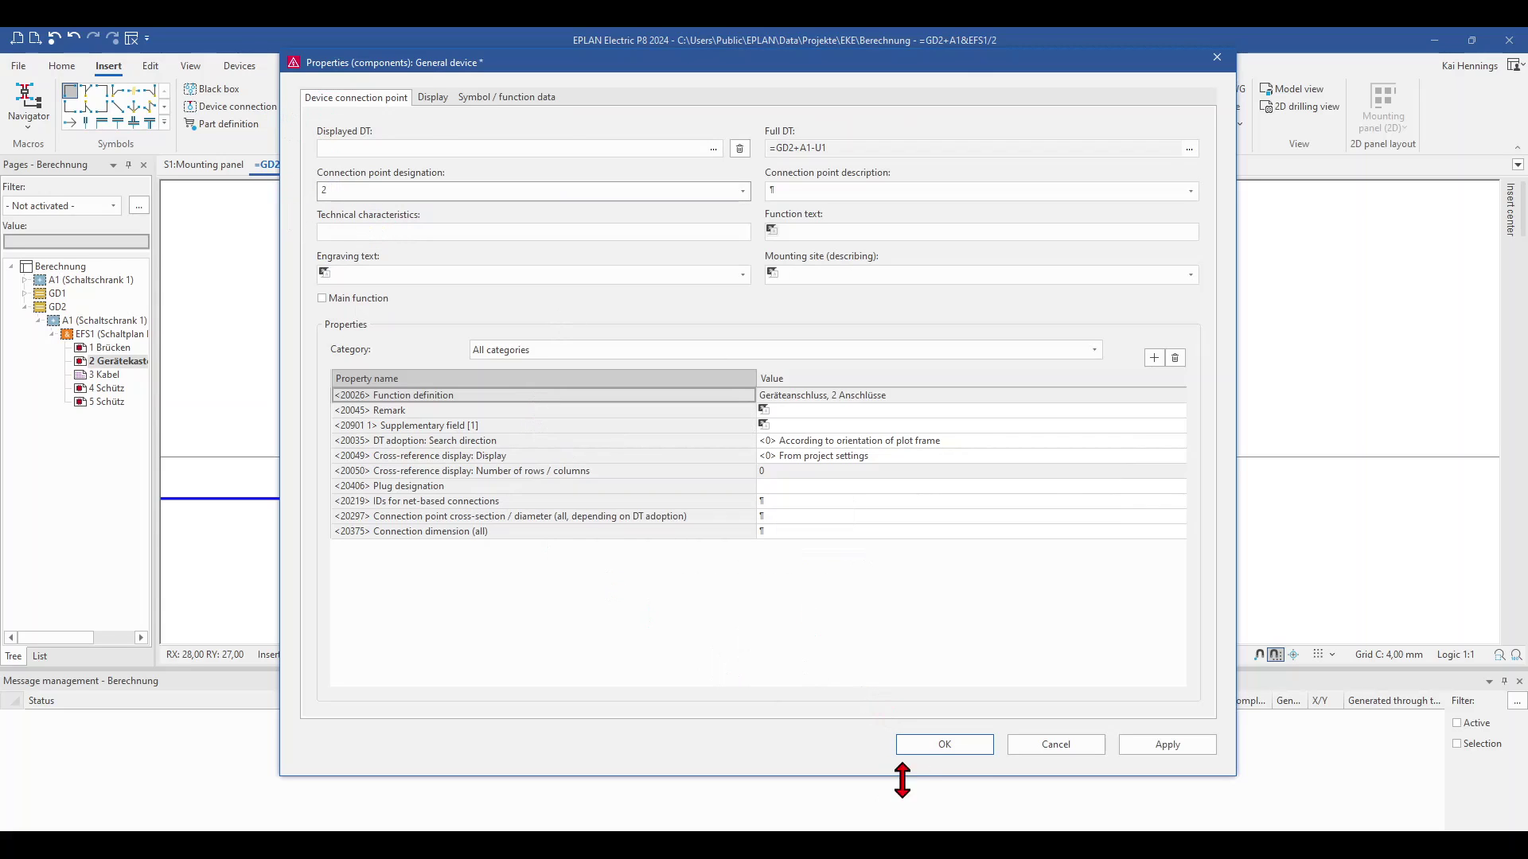
left_click(945, 745)
key("Escape")
- Pan and zoom the view back to show the whole of -U1
scroll(665, 536, "down", 2)
middle_click_drag(665, 536, 628, 485)
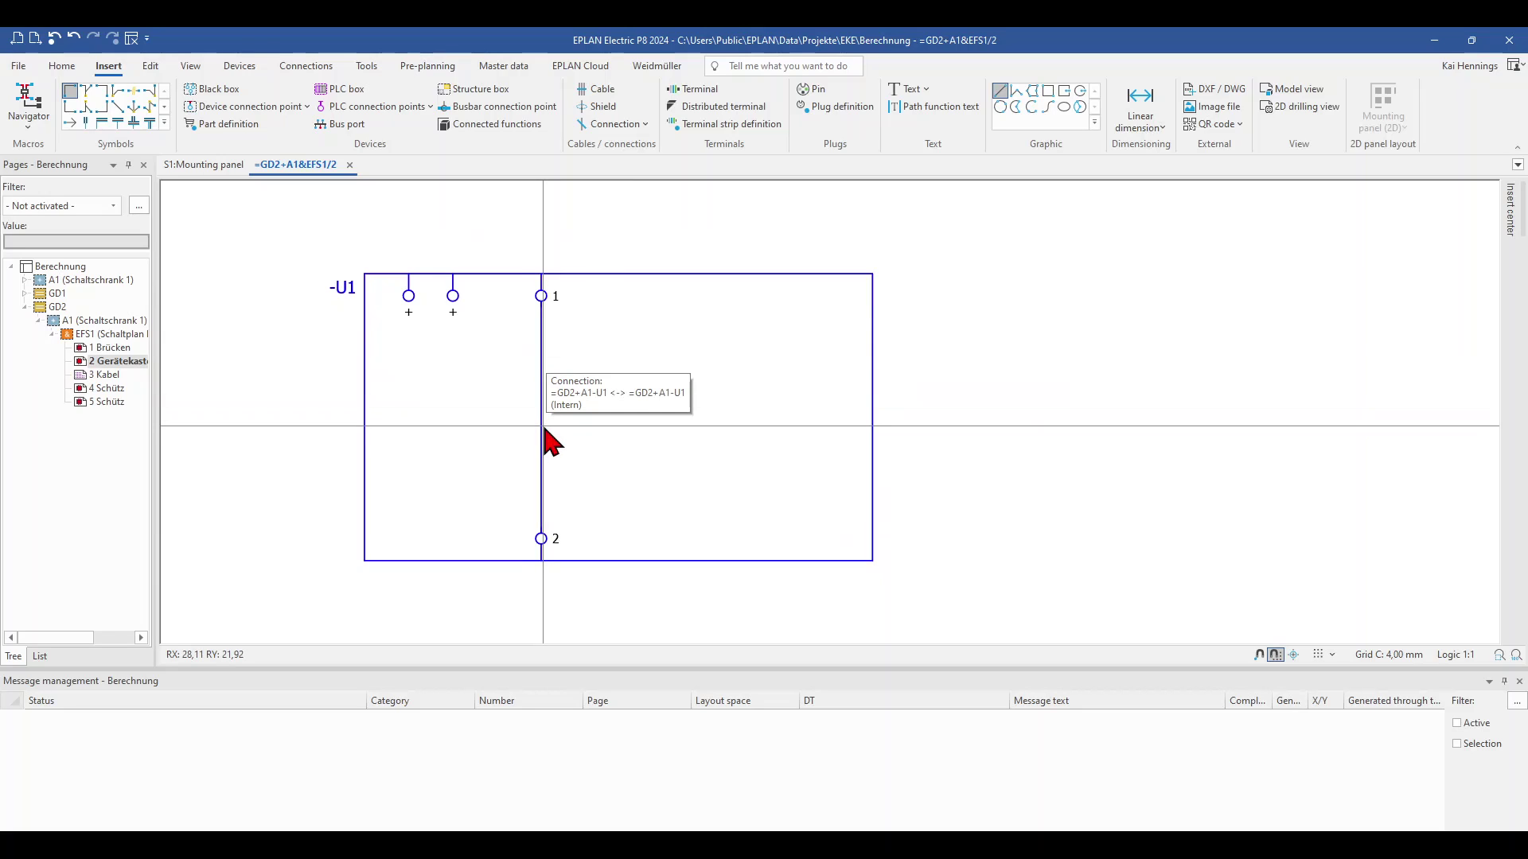
scroll(544, 430, "up", 2)
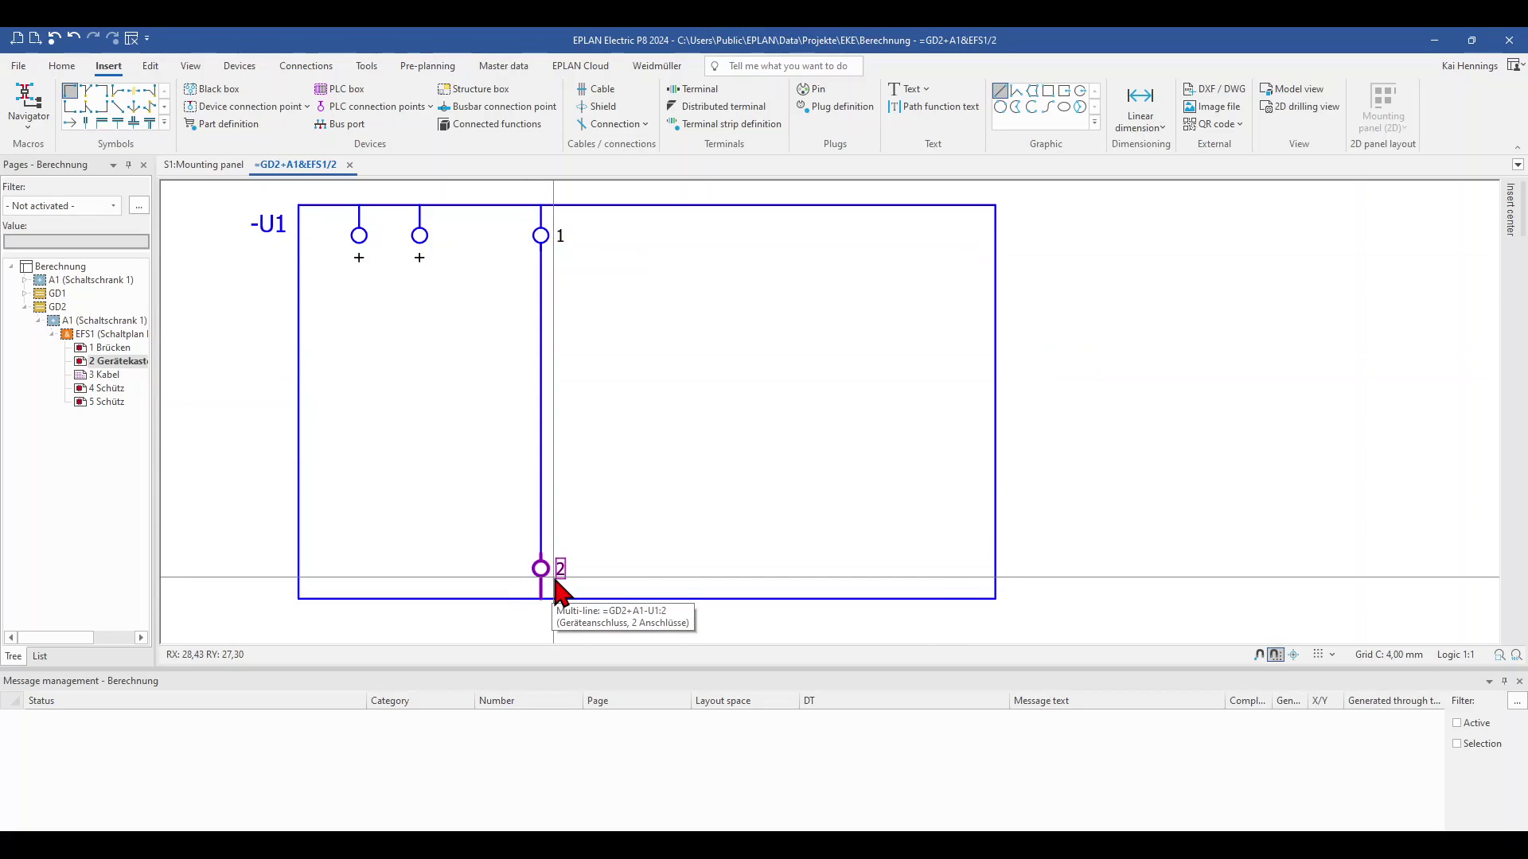
scroll(557, 584, "down", 1)
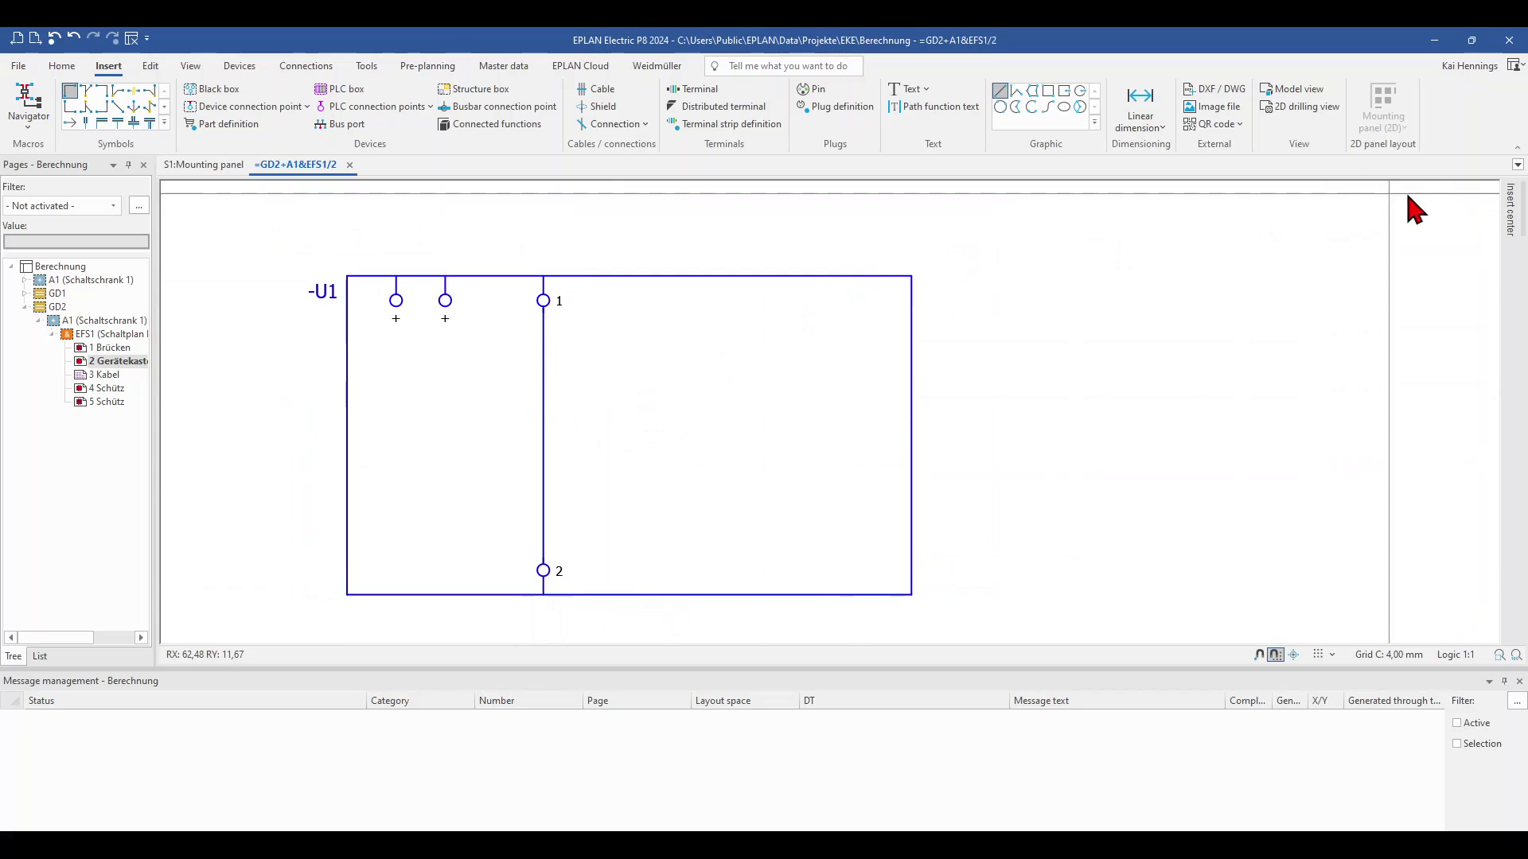
- Drag signal lamp H from IEC_symbol > Elektrotechnik > Meldeeinrichtung onto -U1 between pins 1 and 2
left_click(1510, 211)
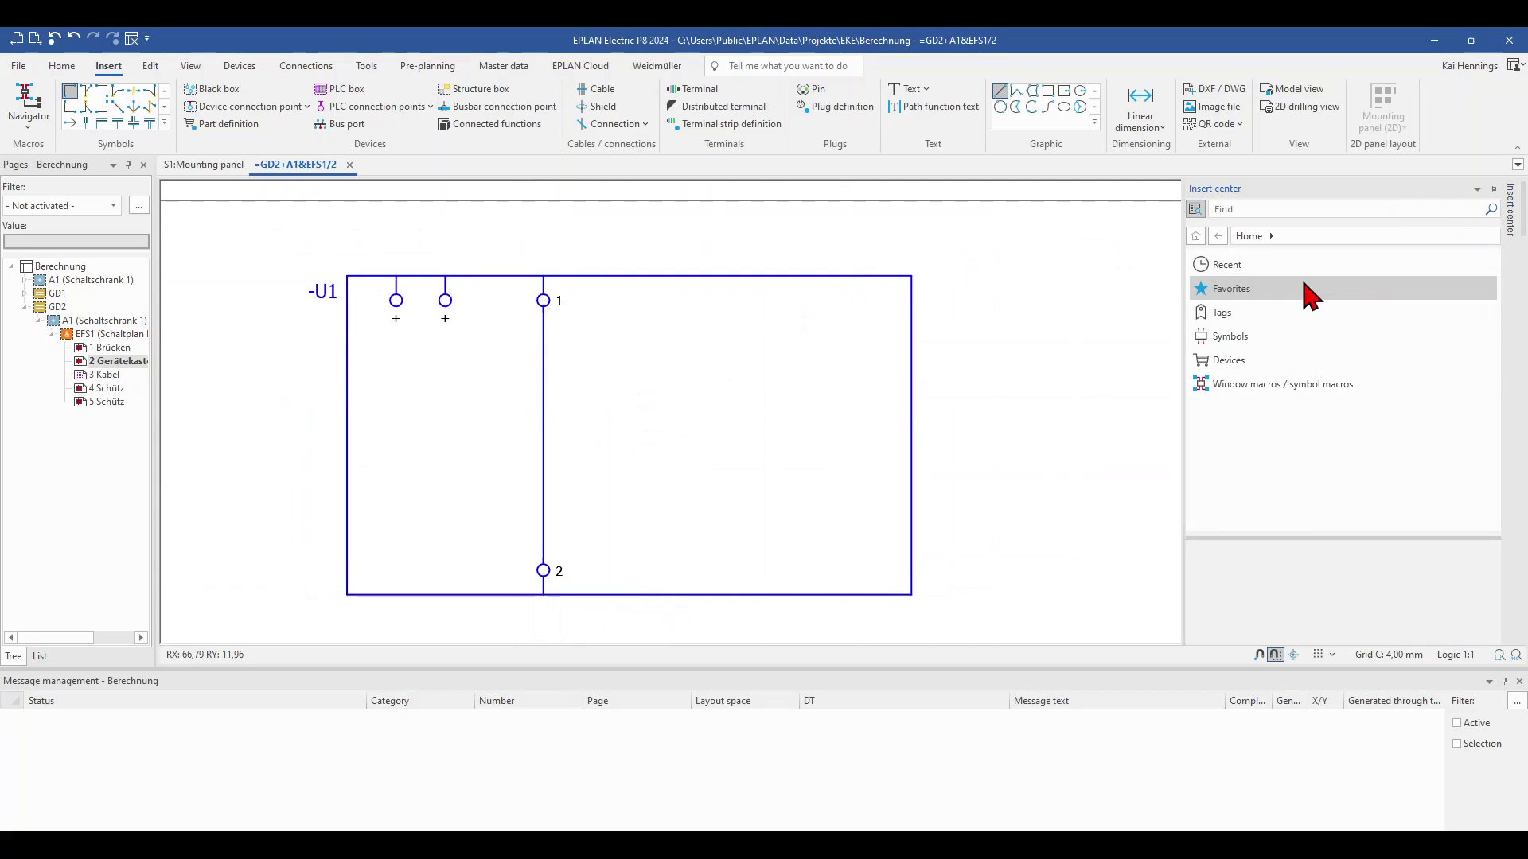
left_click(1234, 342)
left_click(1232, 298)
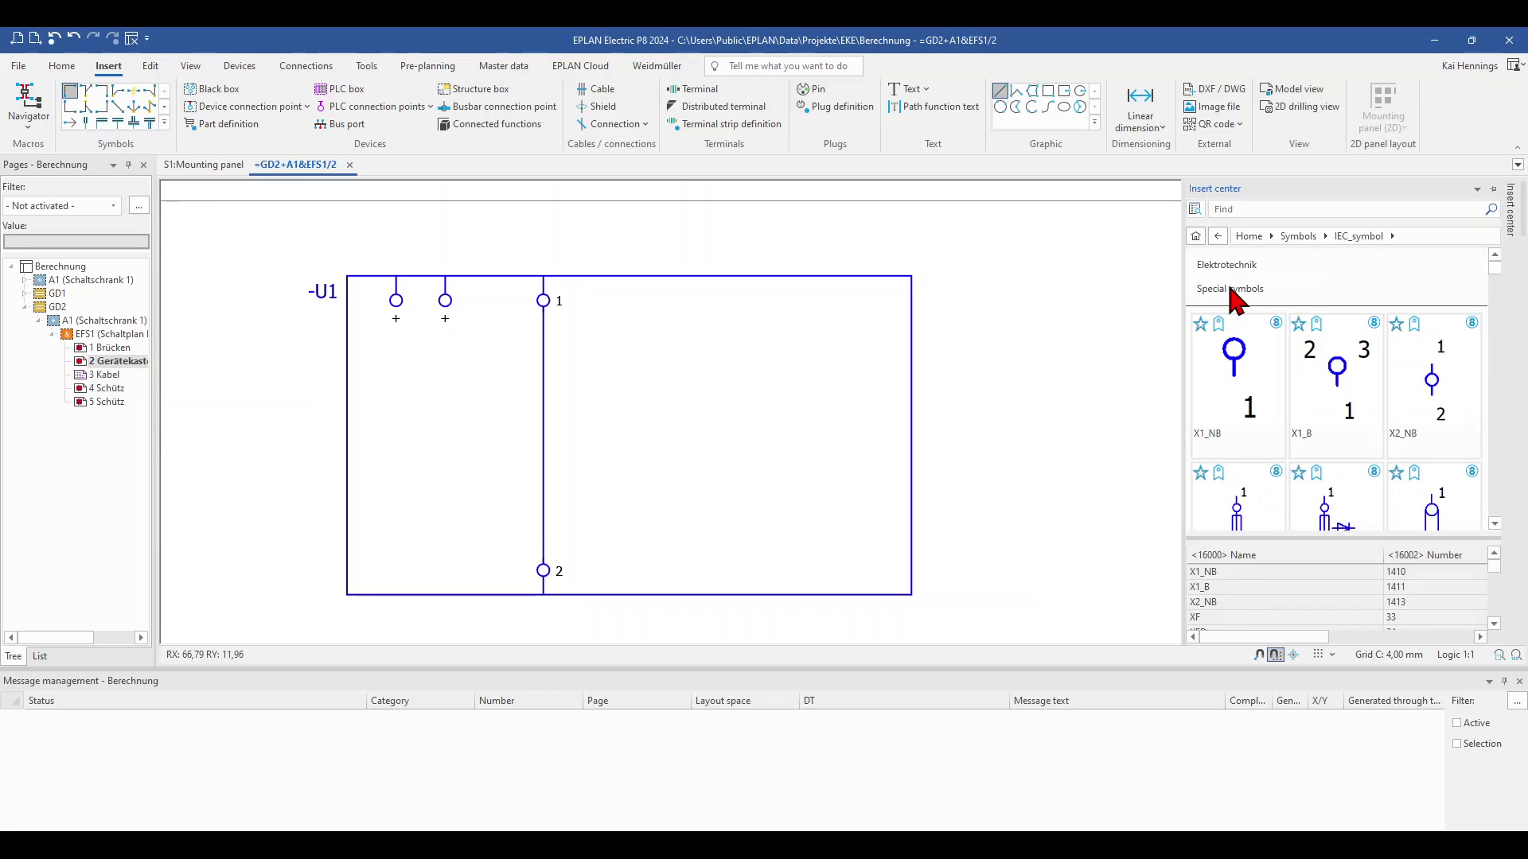
left_click(1231, 271)
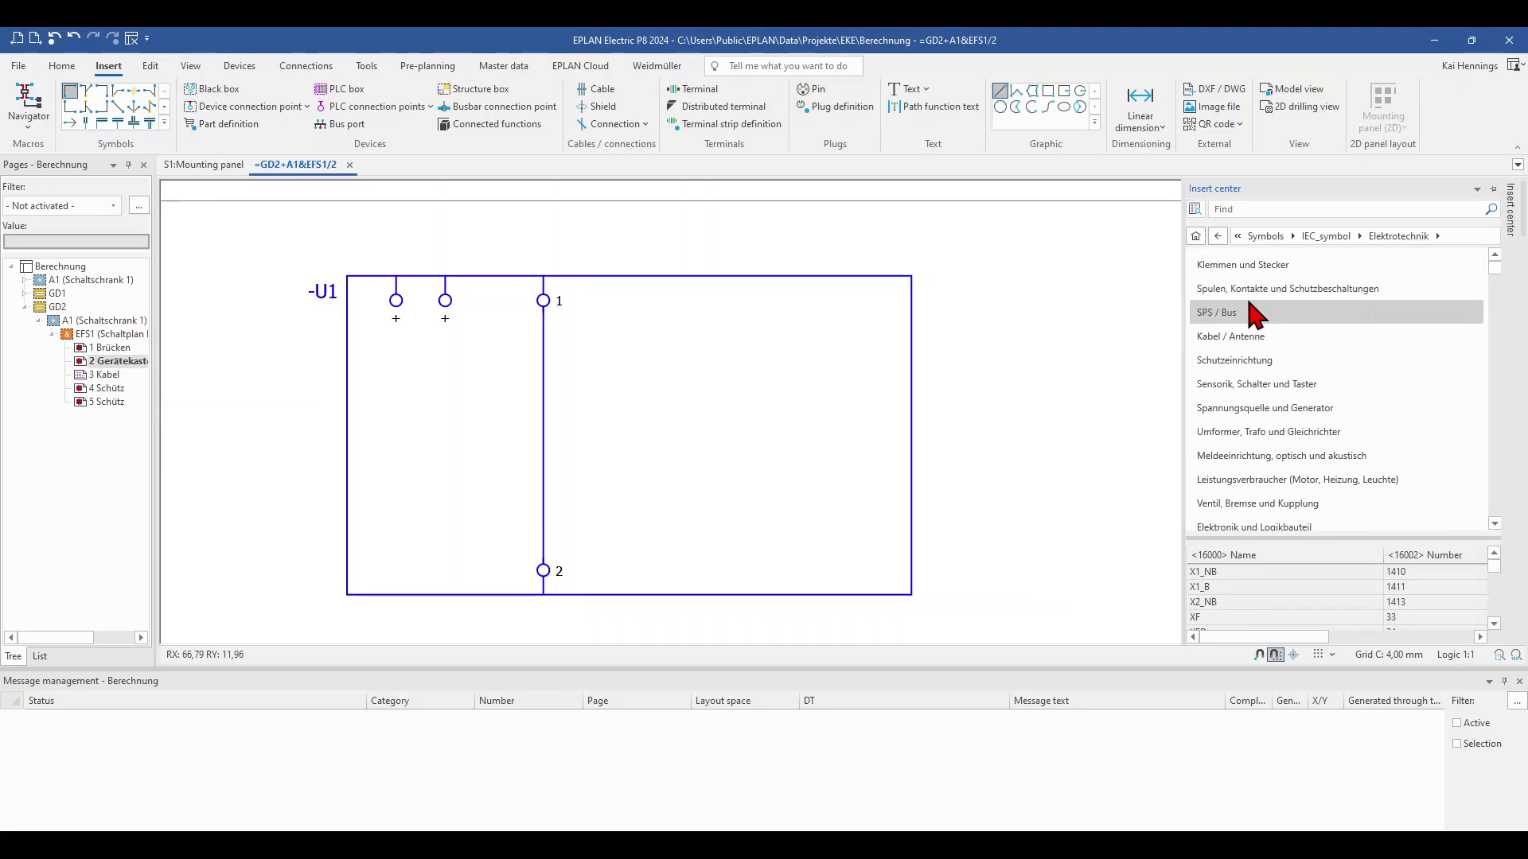
left_click(1365, 457)
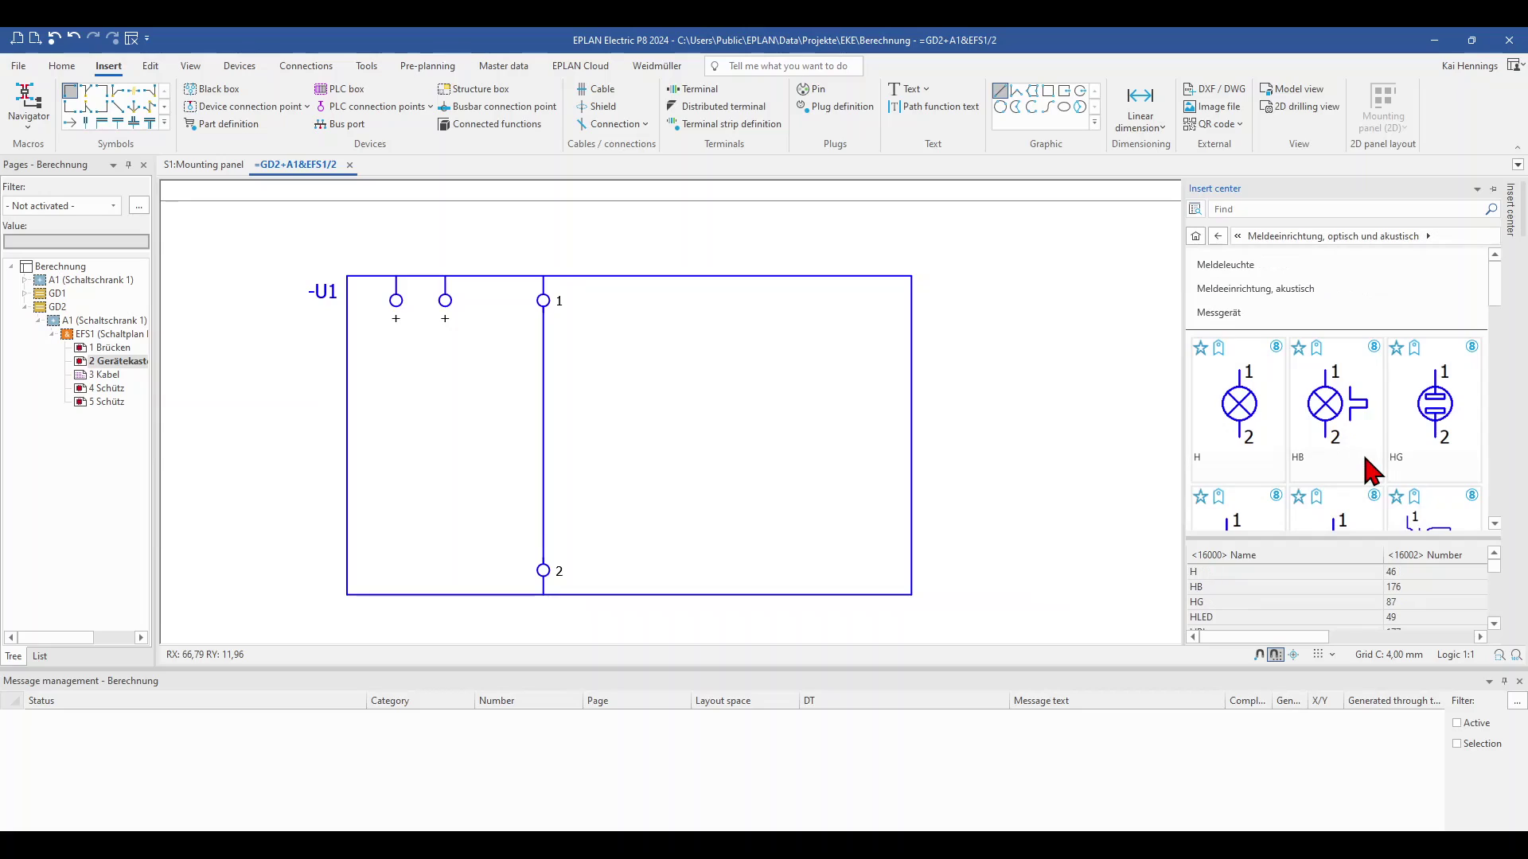
left_click_drag(1247, 434, 543, 422)
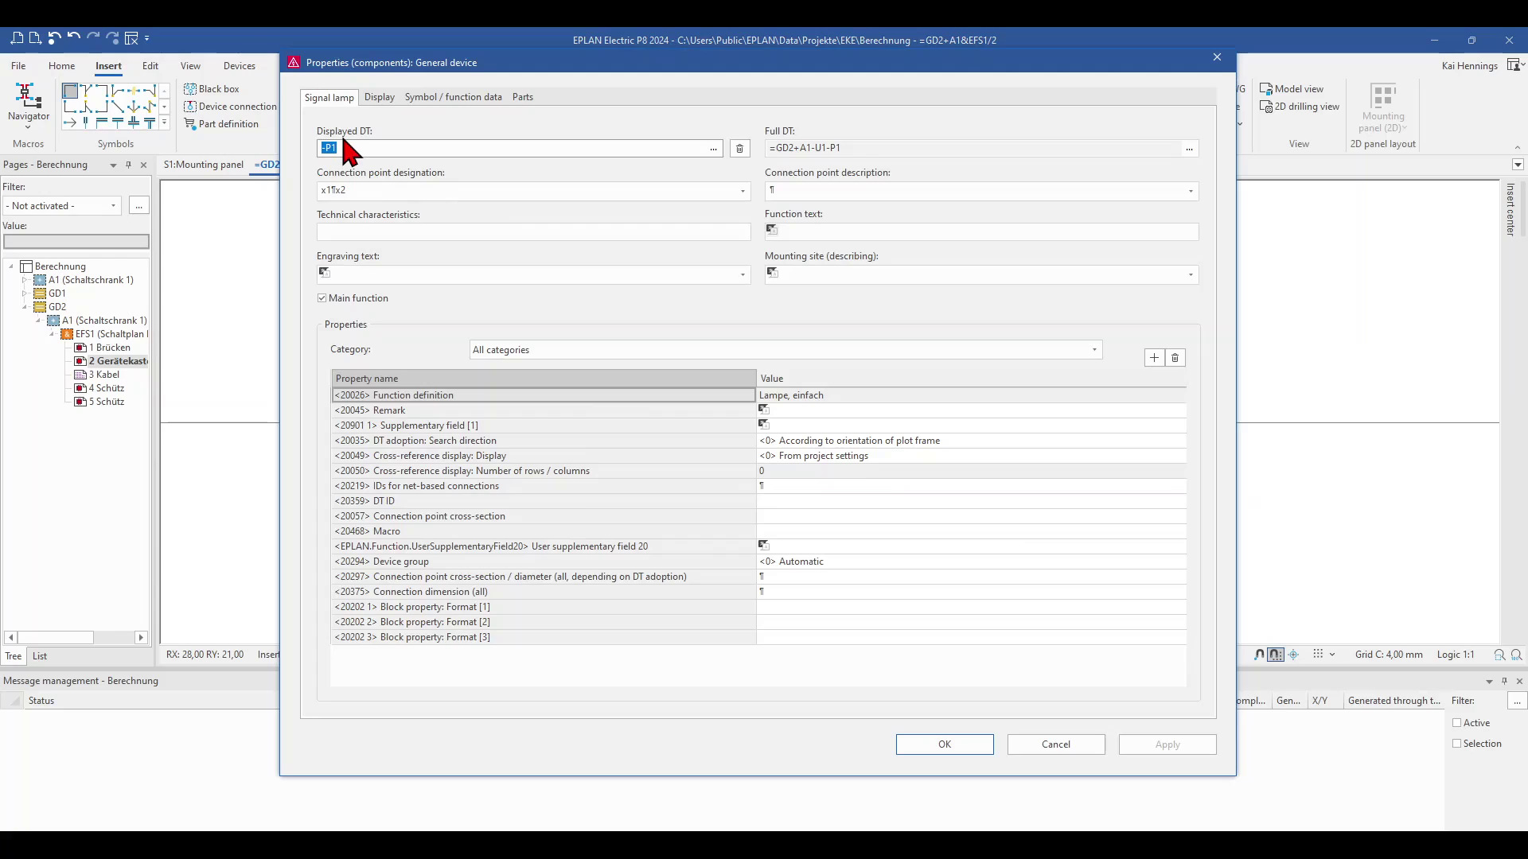
- Untick Main function for lamp -P1 (=GD2+A1-U1-P1) and place it
left_click(327, 302)
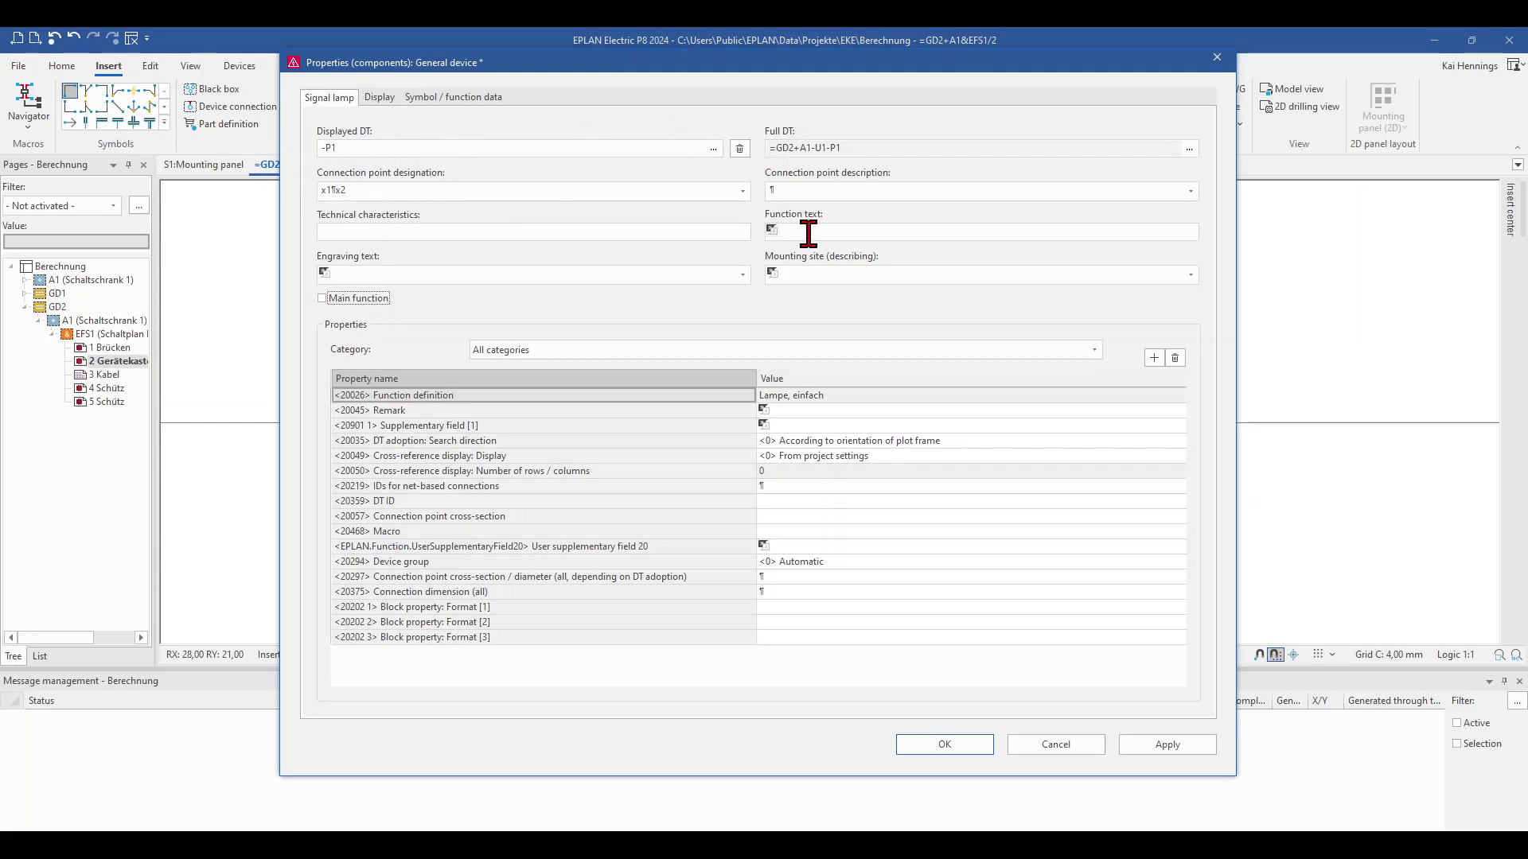
left_click(855, 145)
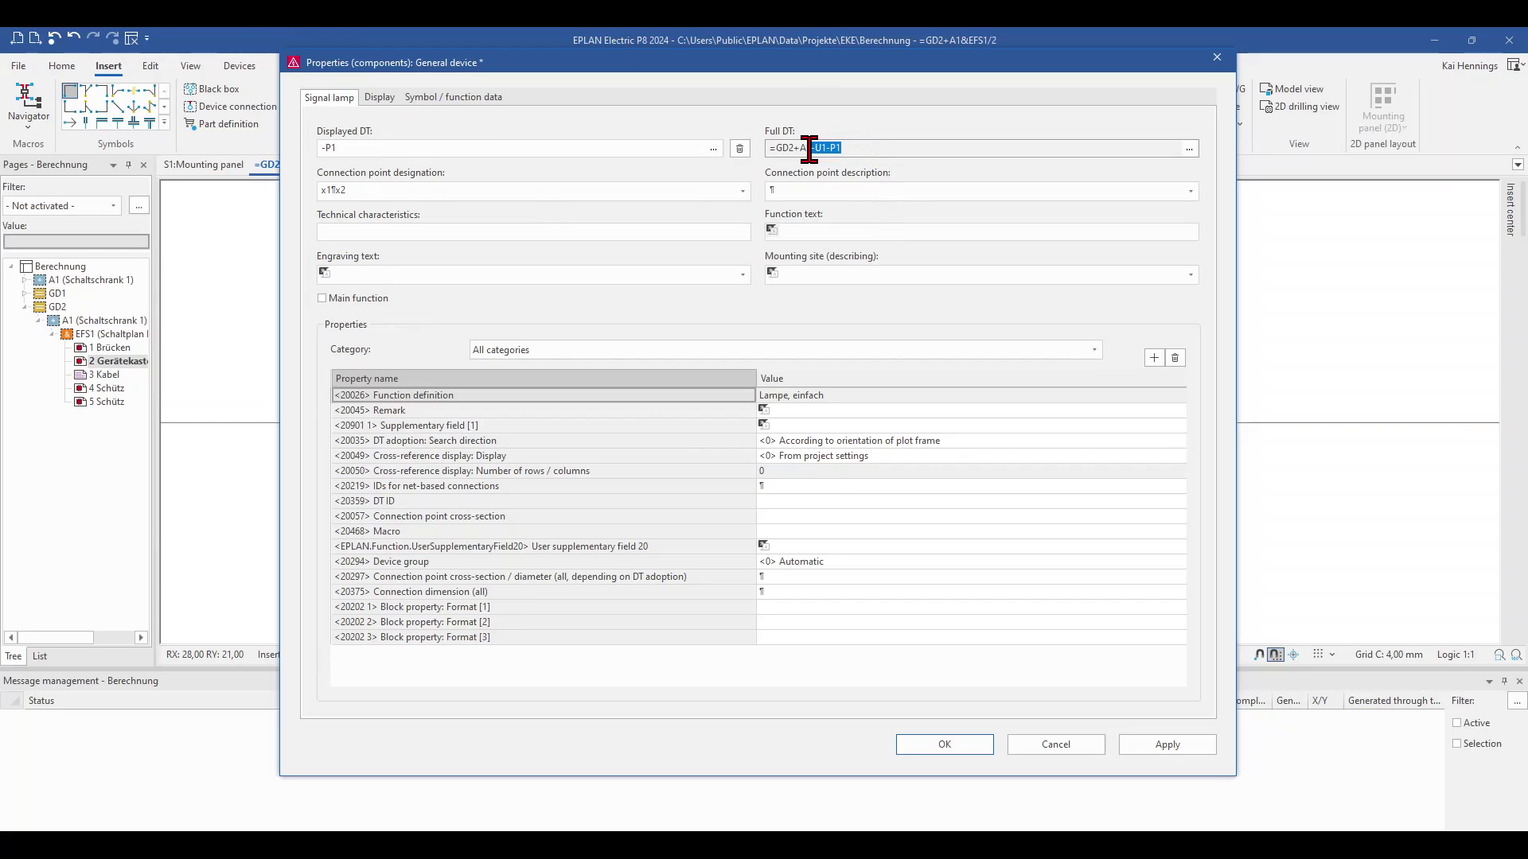
left_click(933, 742)
key("Escape")
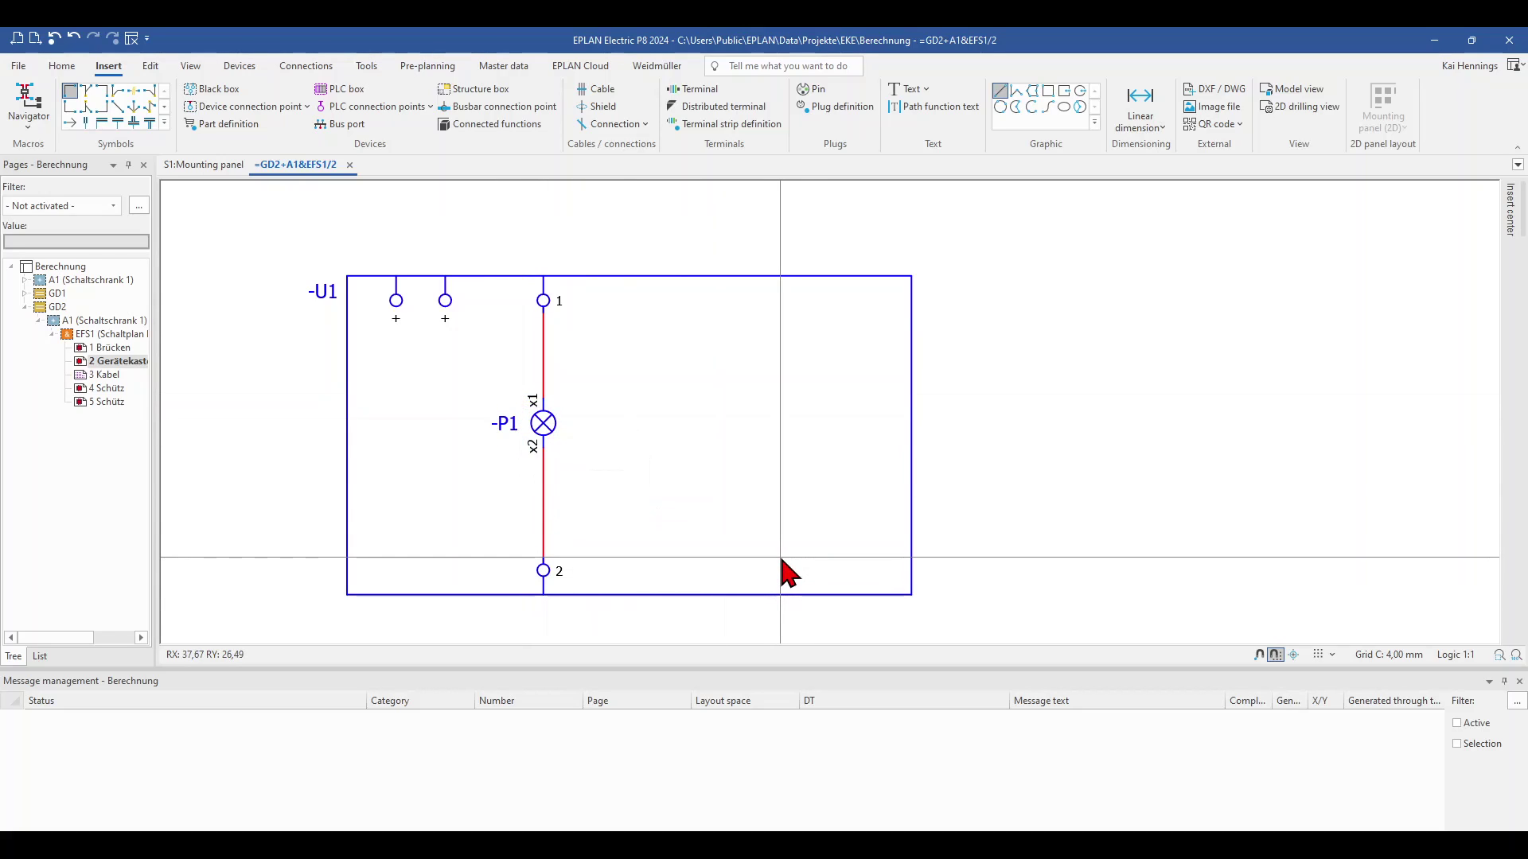
- Draw a black box from -U1's bottom edge to its right edge, tagged -U2 (=GD2+A1-U1-U2)
left_click(721, 595)
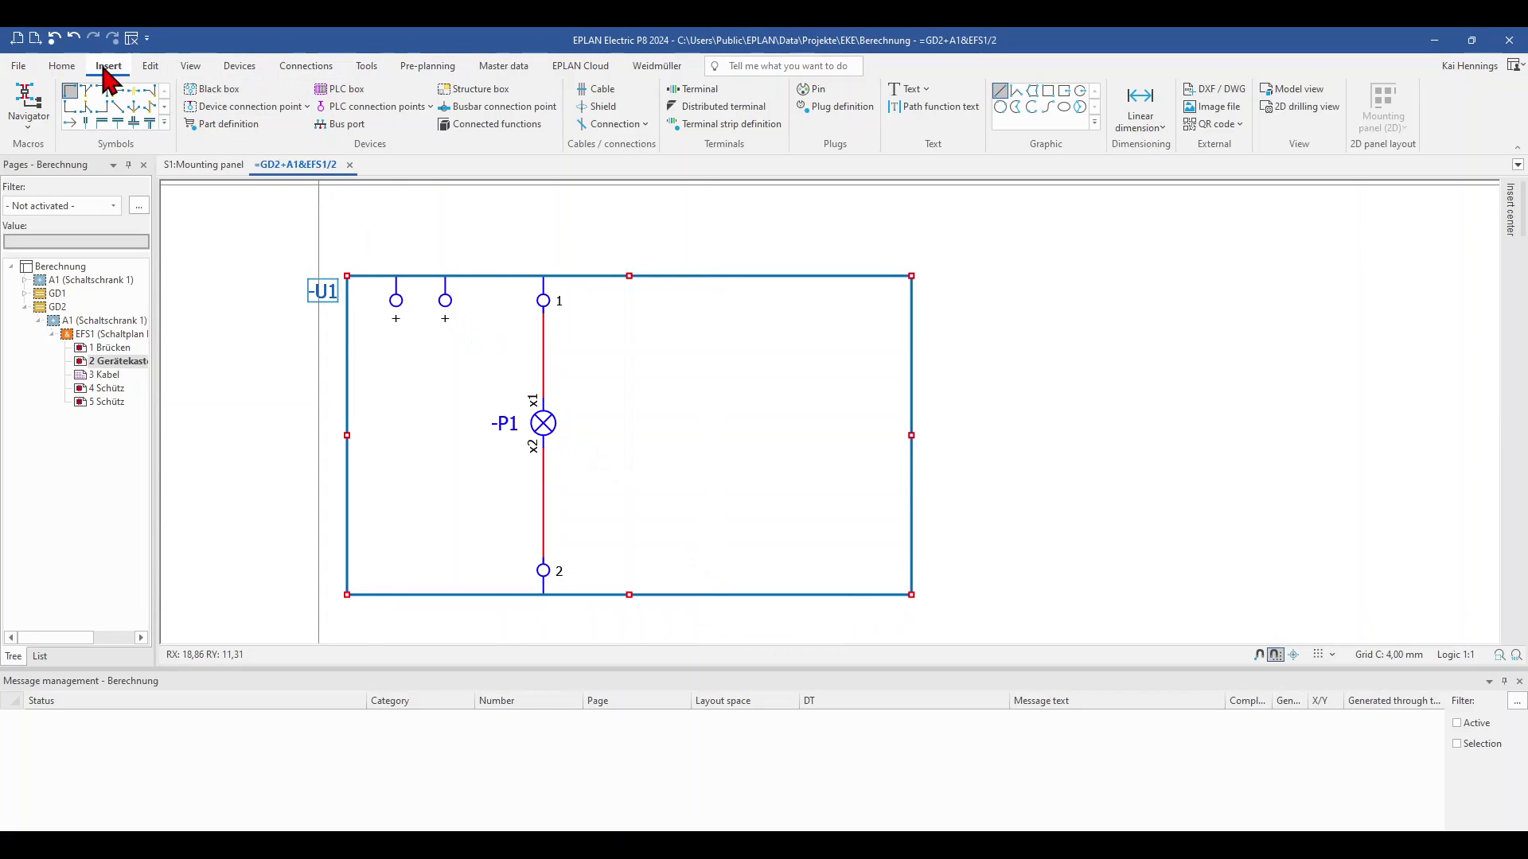
left_click(211, 89)
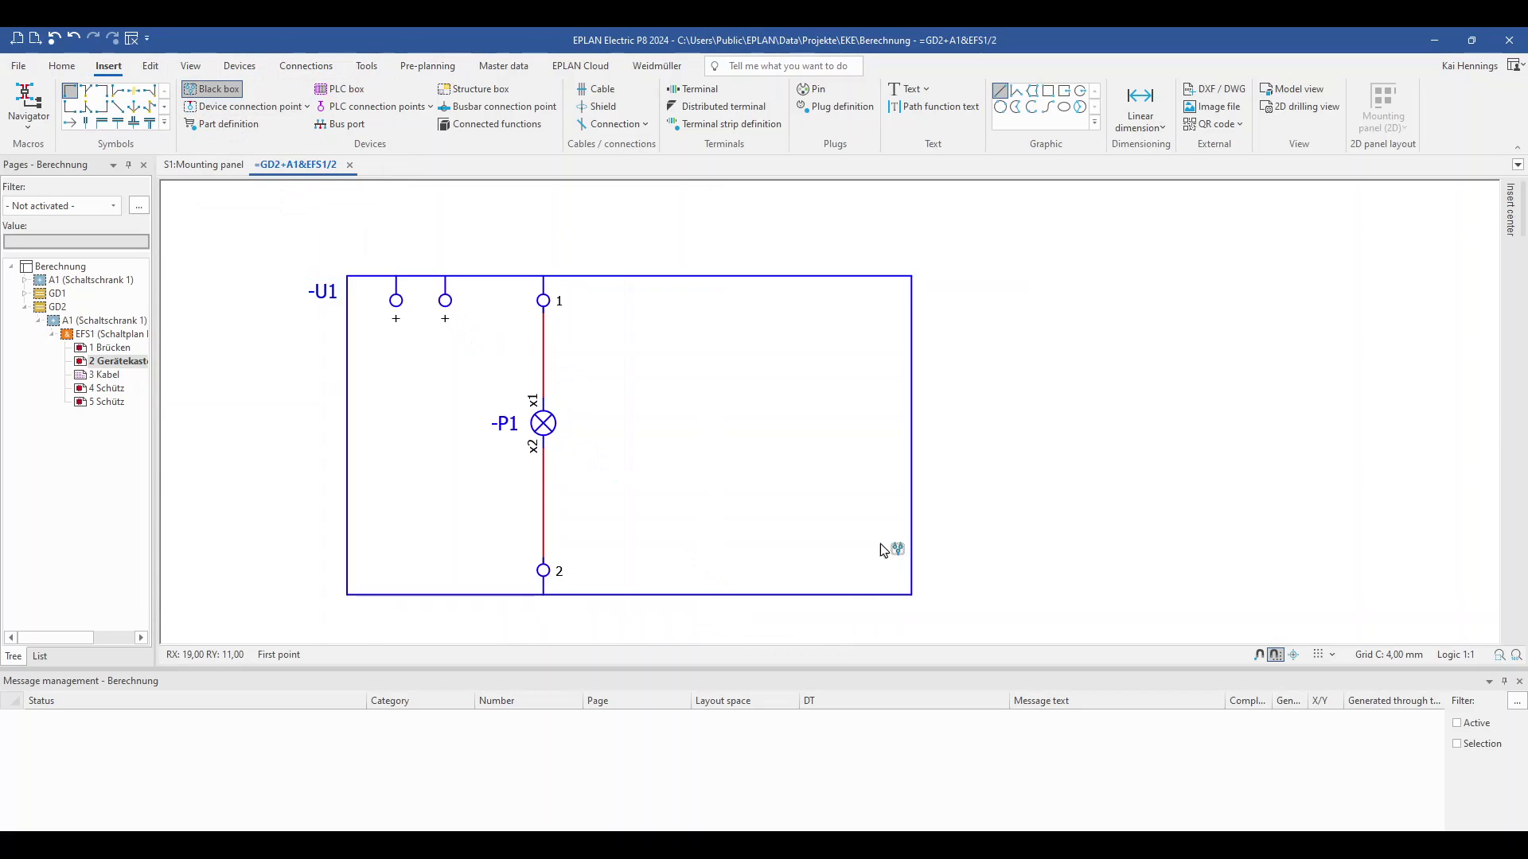
left_click(741, 595)
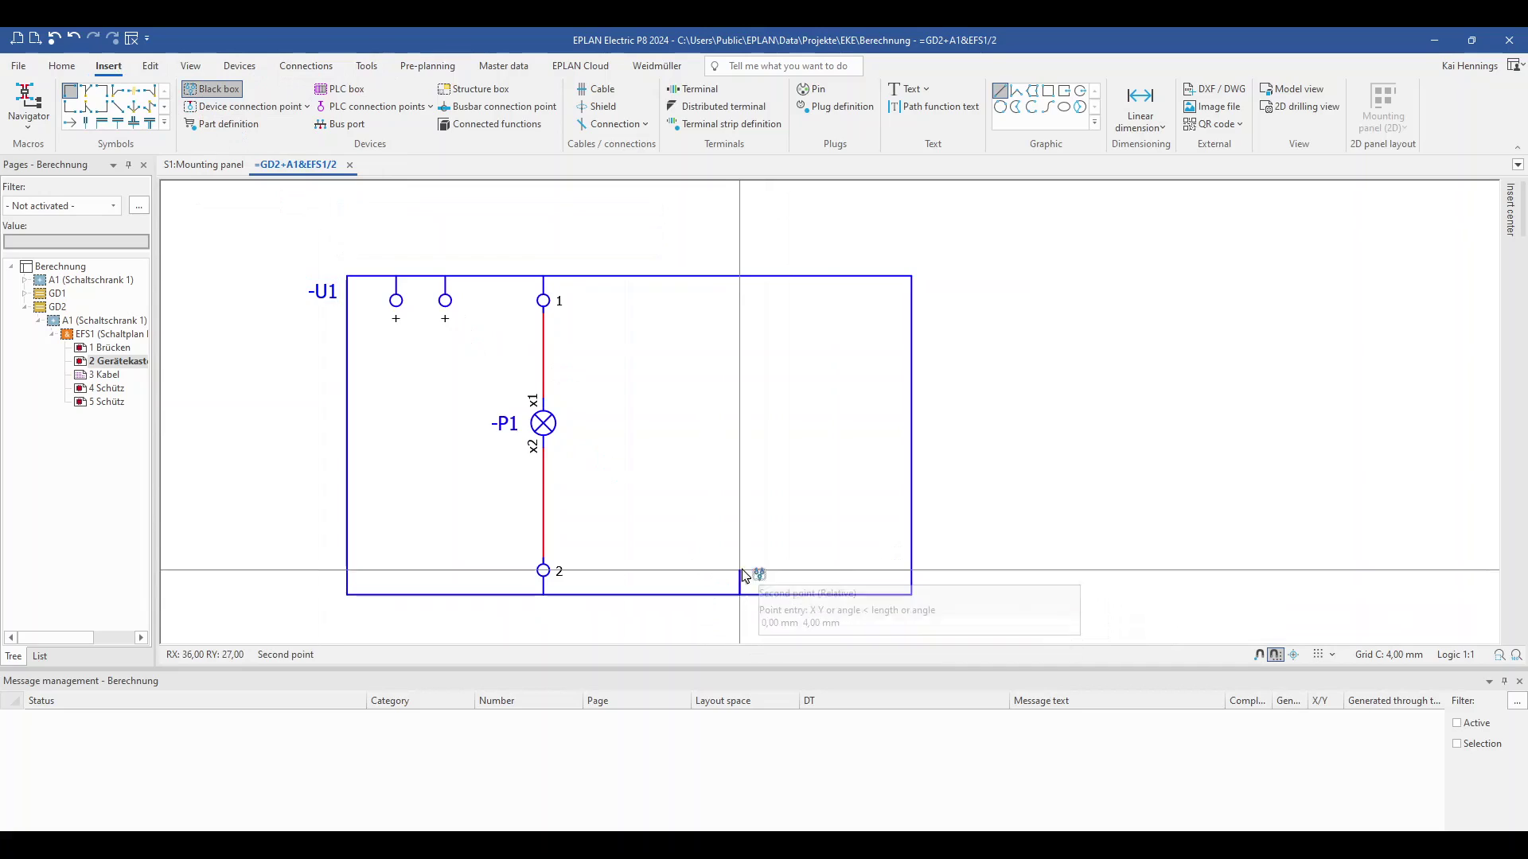
left_click(911, 448)
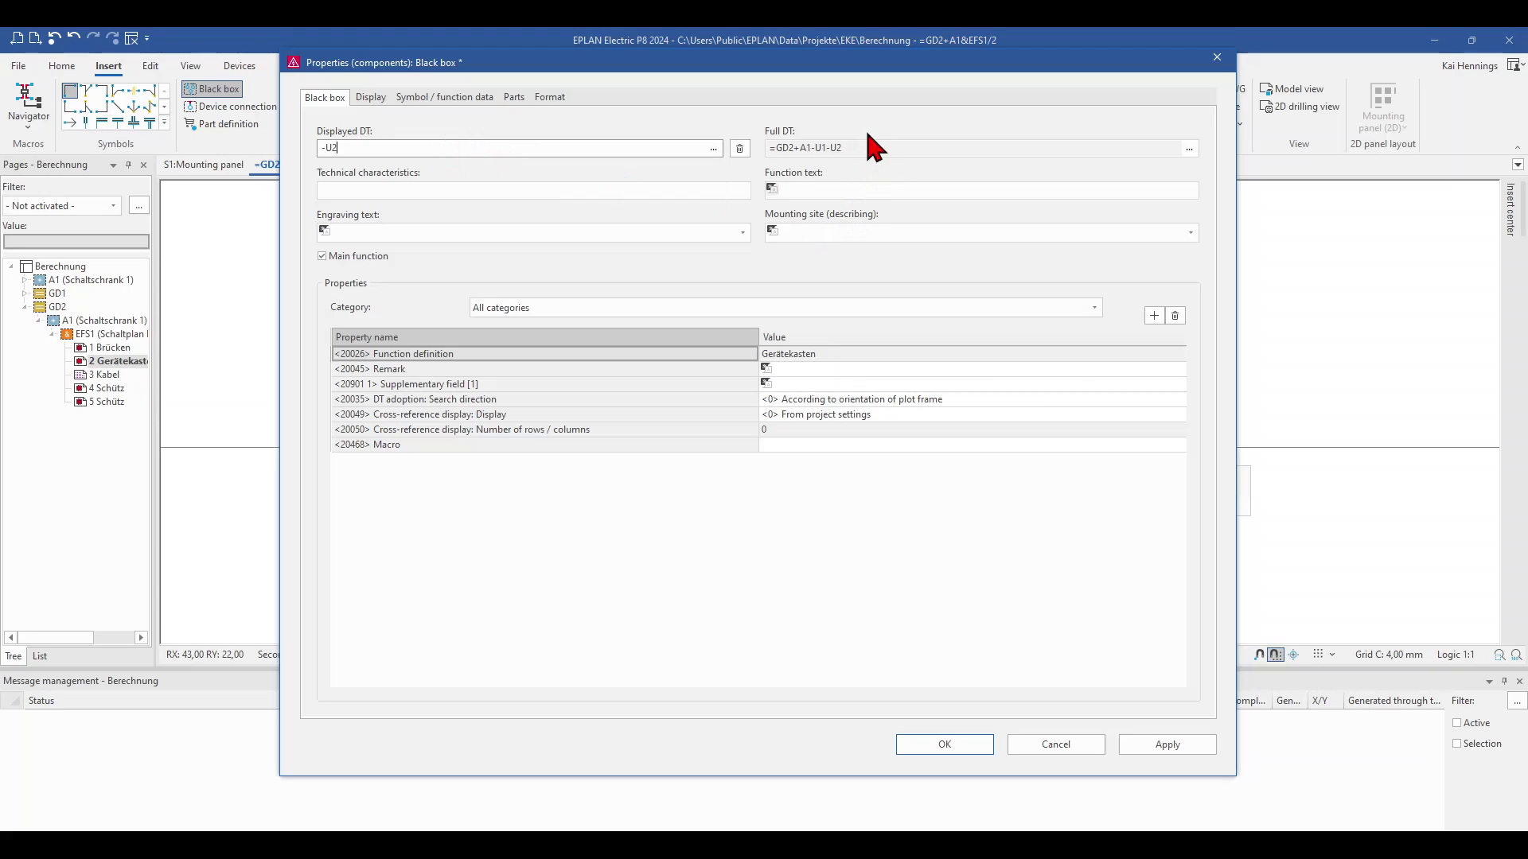
left_click_drag(841, 148, 811, 148)
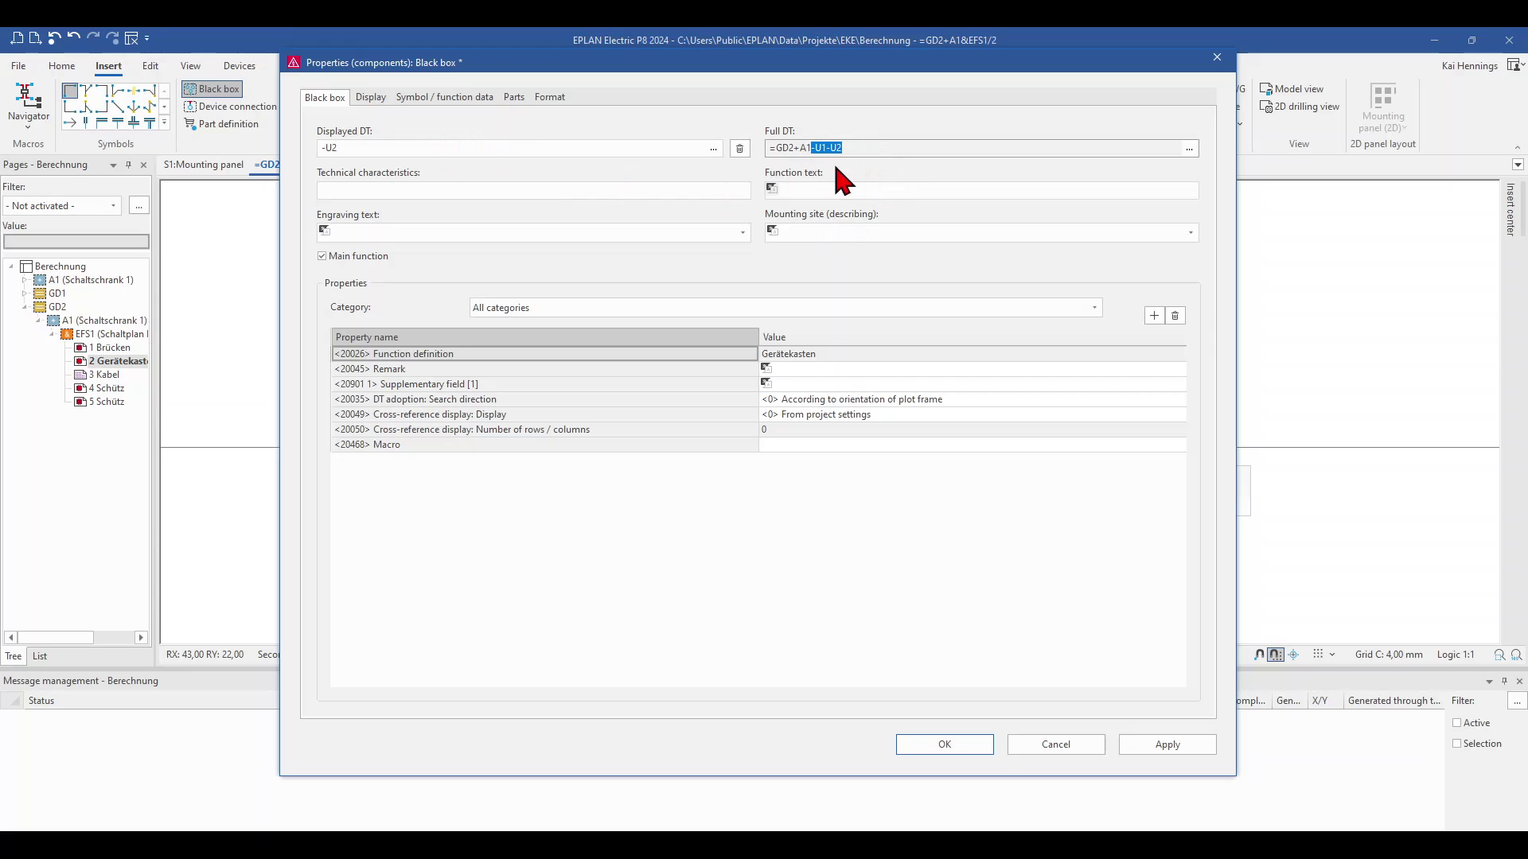
left_click(951, 748)
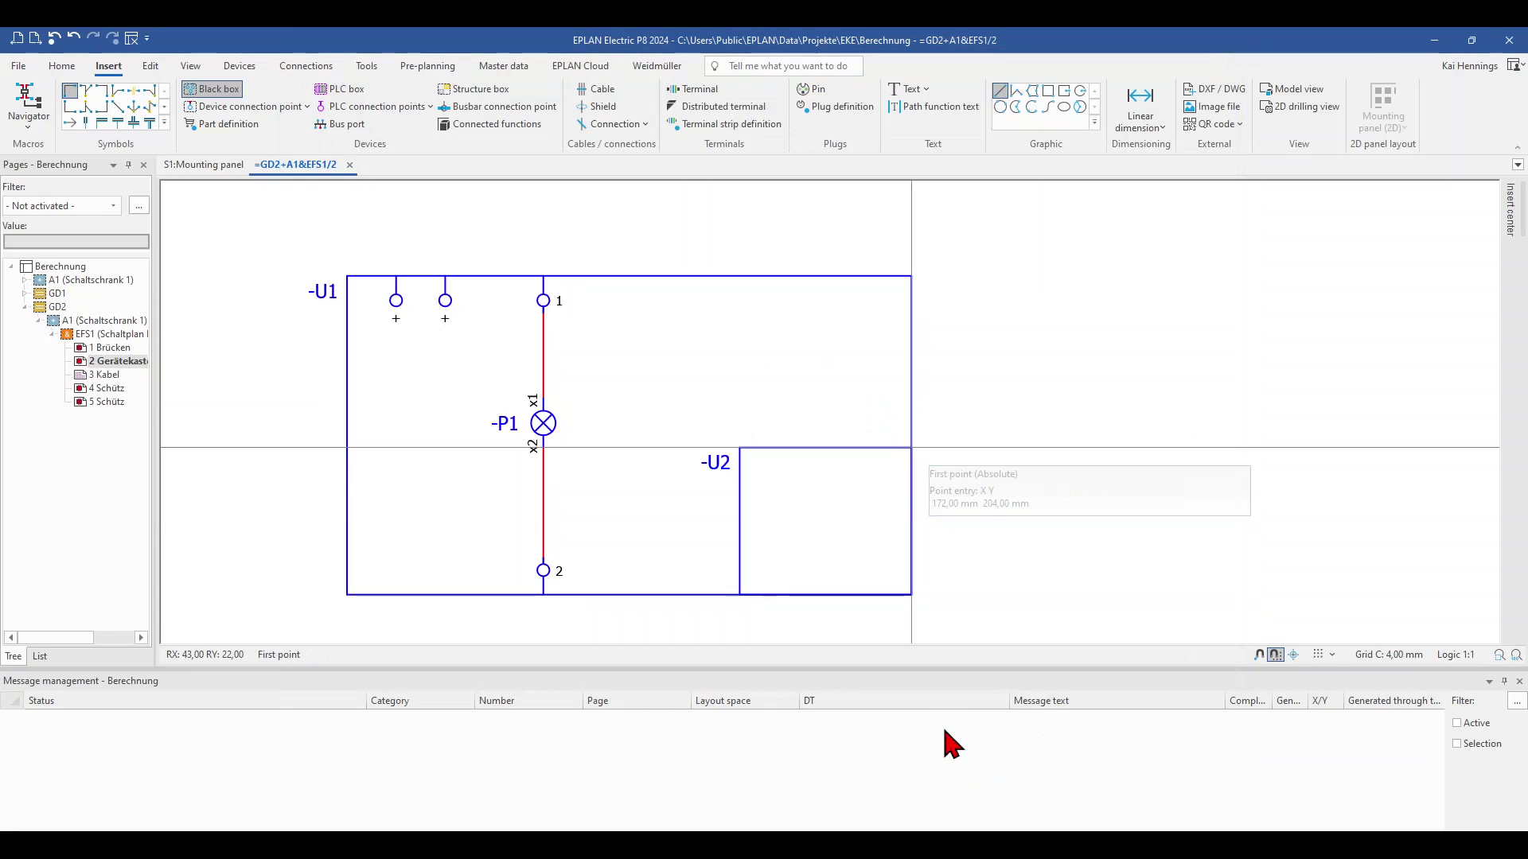
- Drag a Schließer contact from IEC_symbol > Elektrotechnik > Spulen, Kontakte into -U1 as -S1 (13/14)
scroll(784, 469, "down", 2)
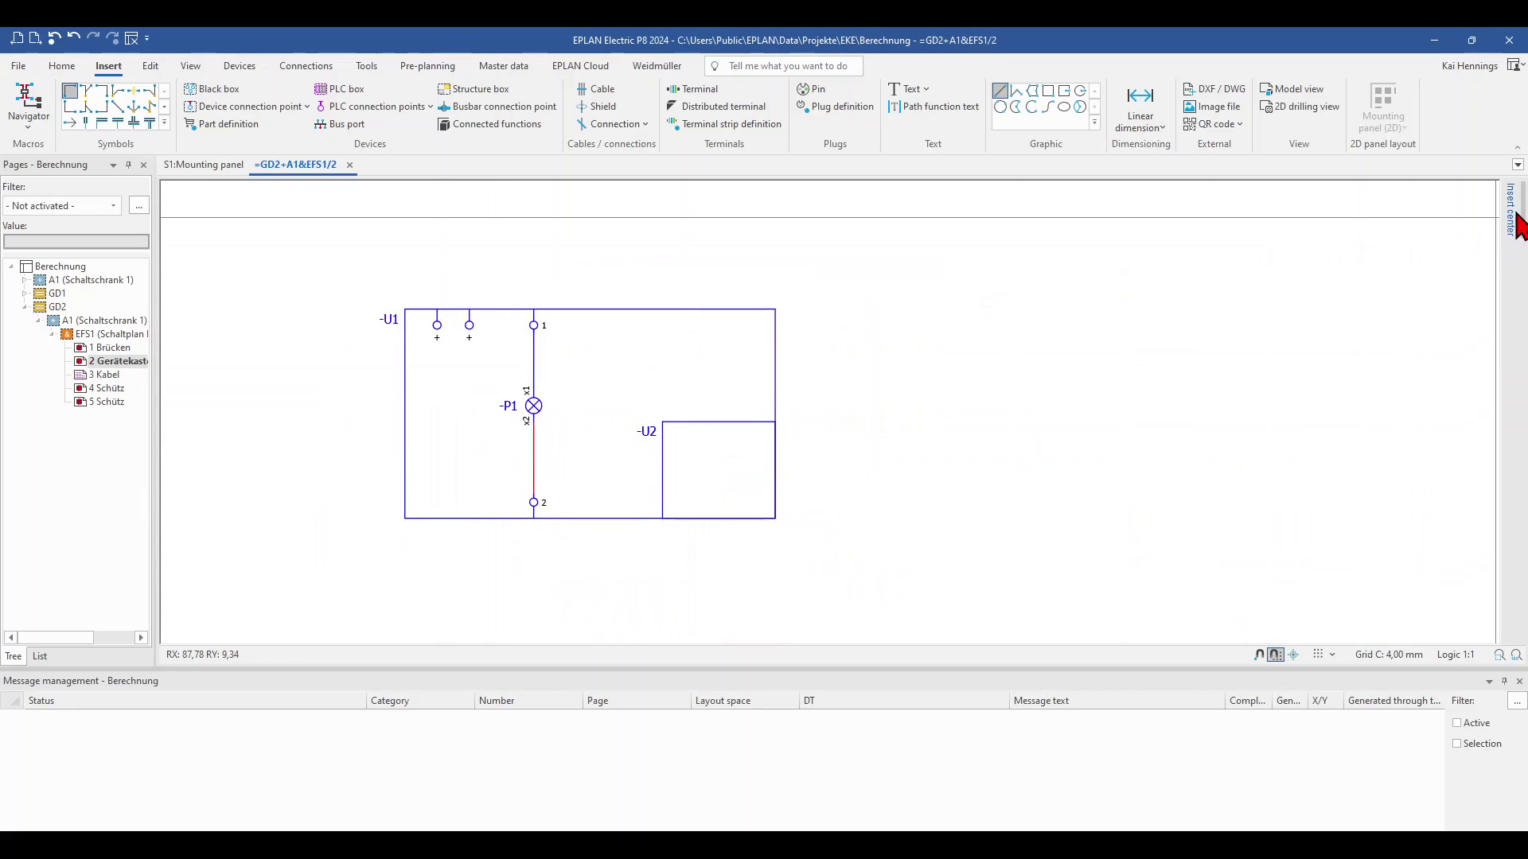
mouse_move(1514, 227)
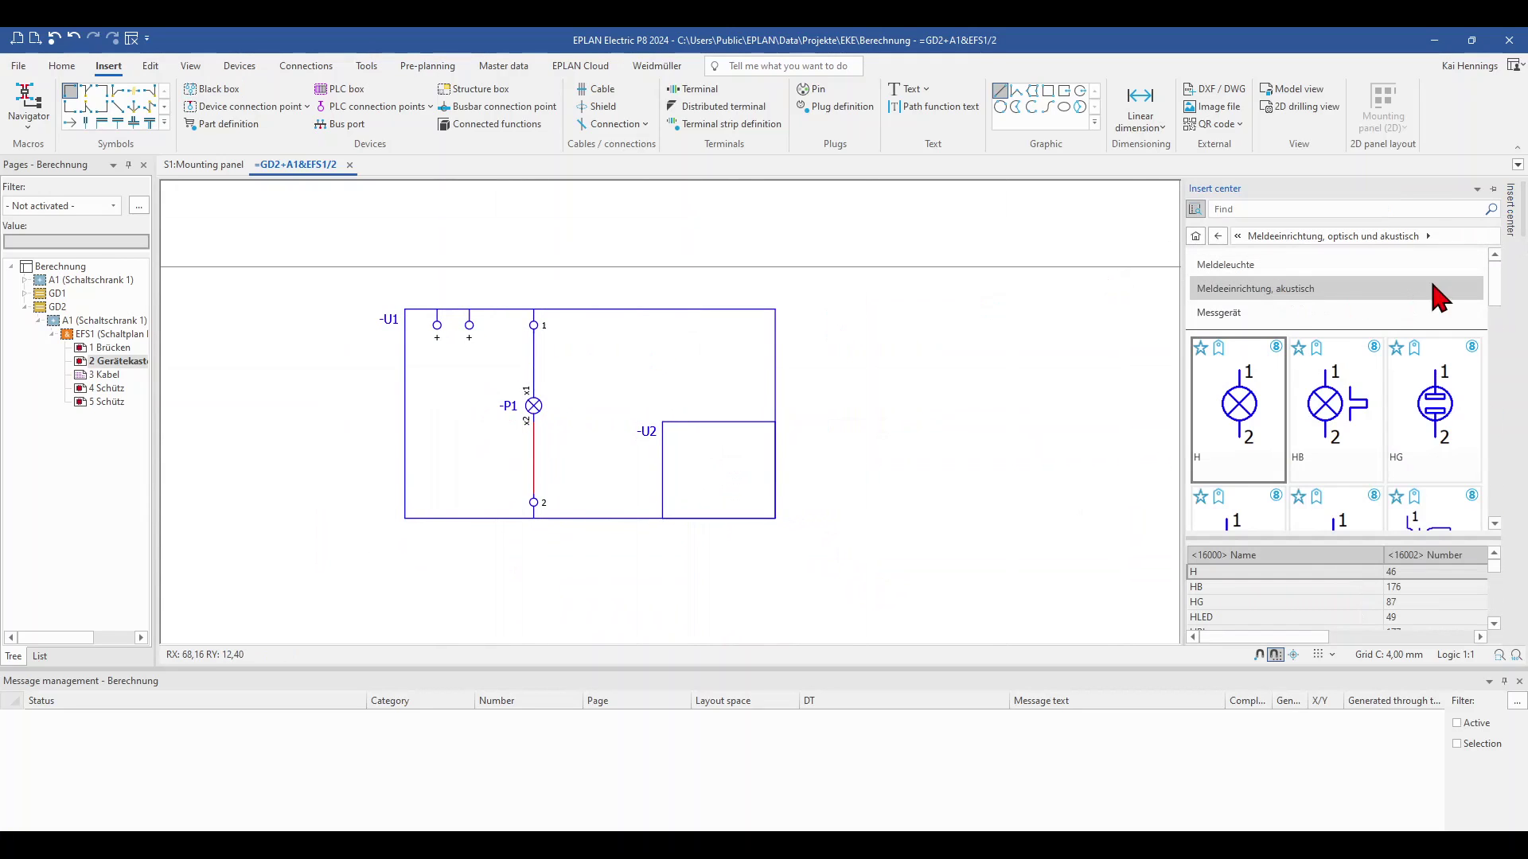
left_click(1195, 235)
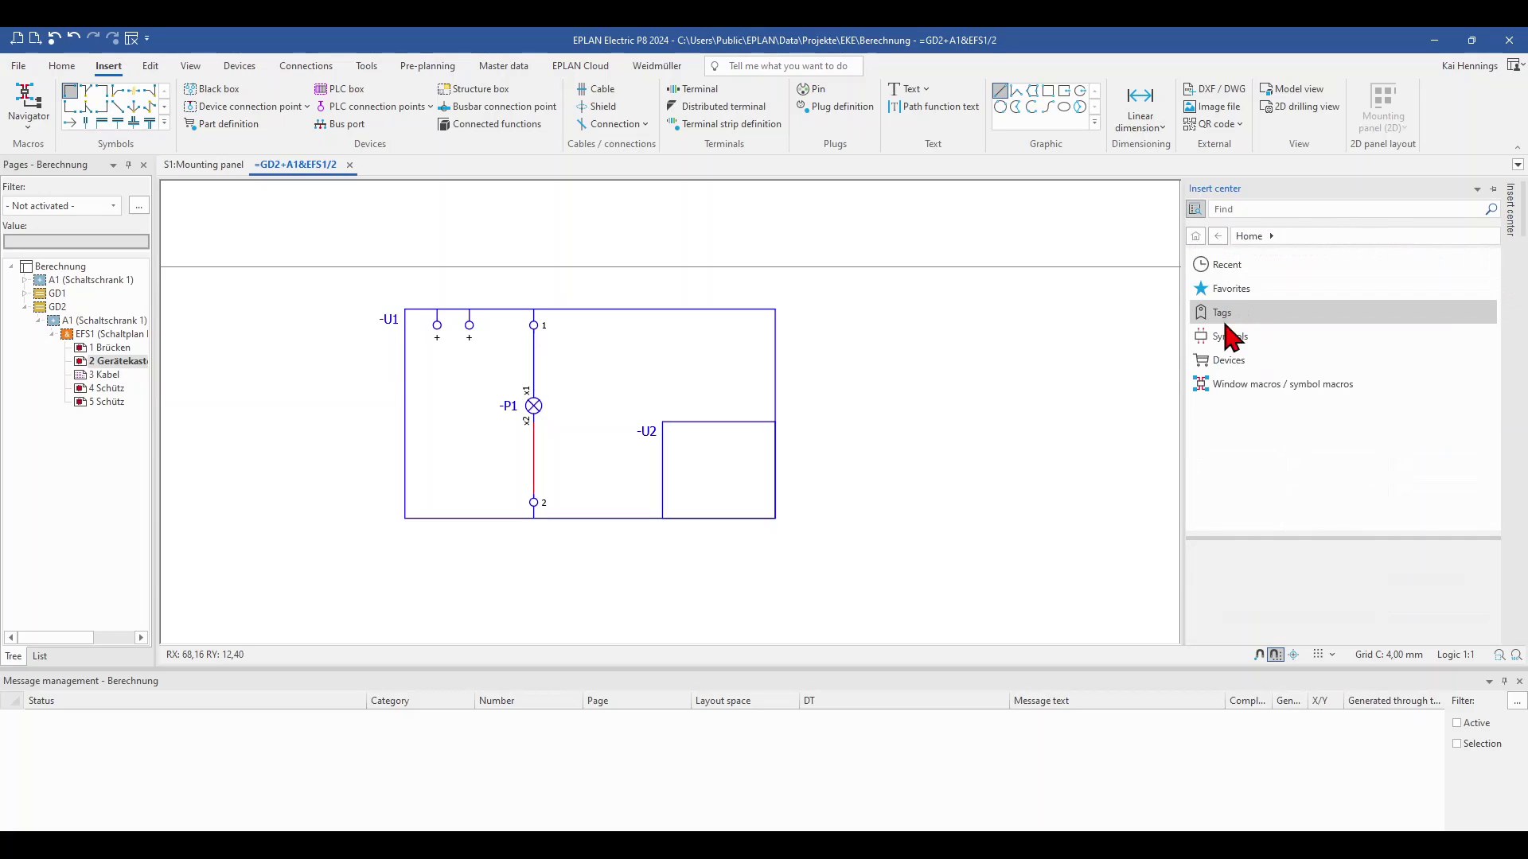
left_click(1226, 334)
left_click(1221, 288)
left_click(1228, 270)
left_click(1260, 283)
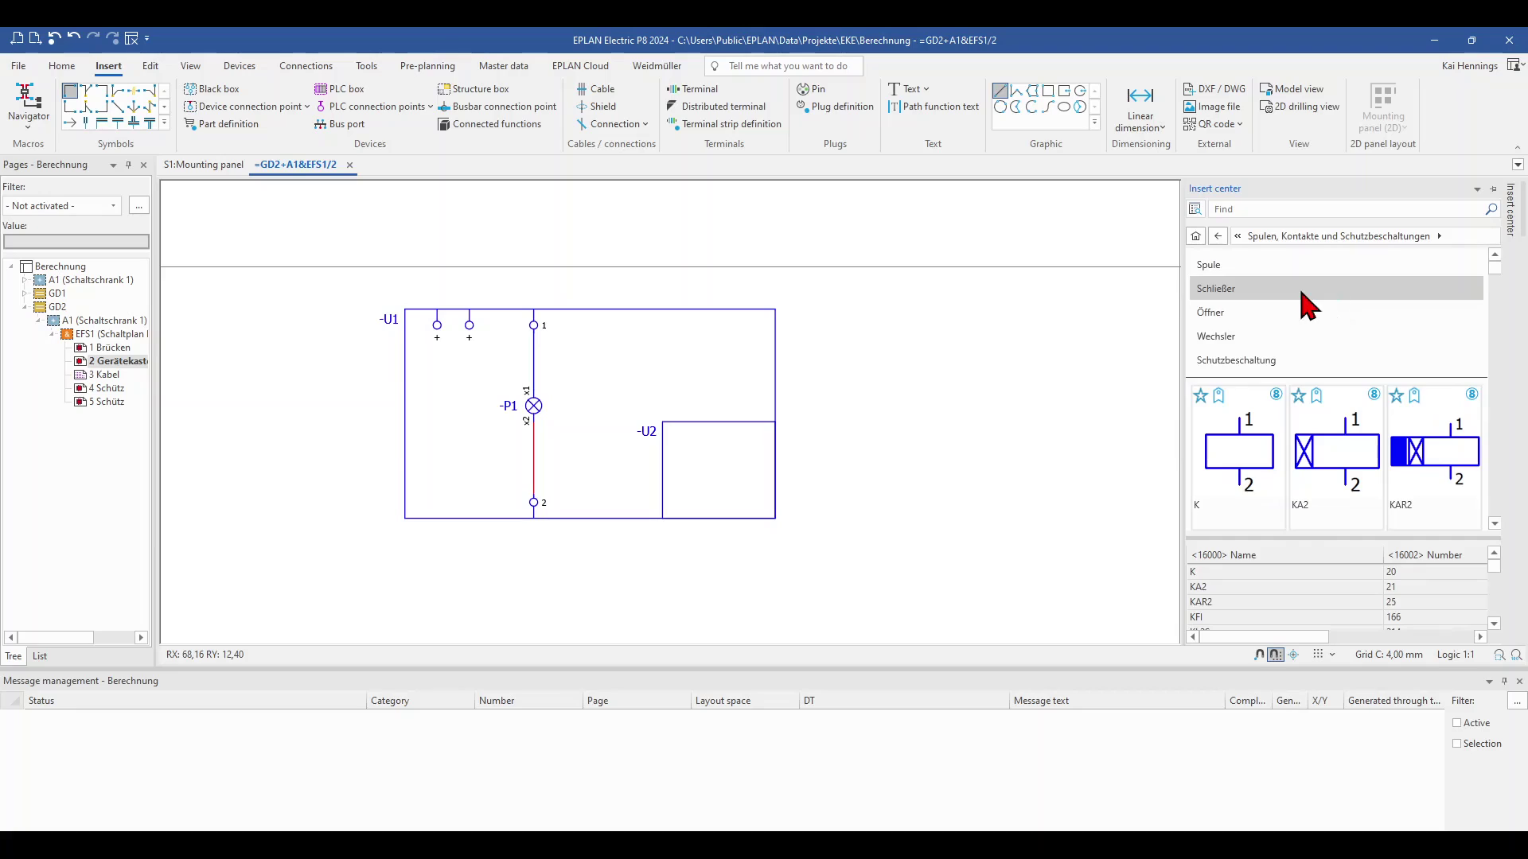
left_click(1262, 290)
left_click_drag(1344, 409, 695, 373)
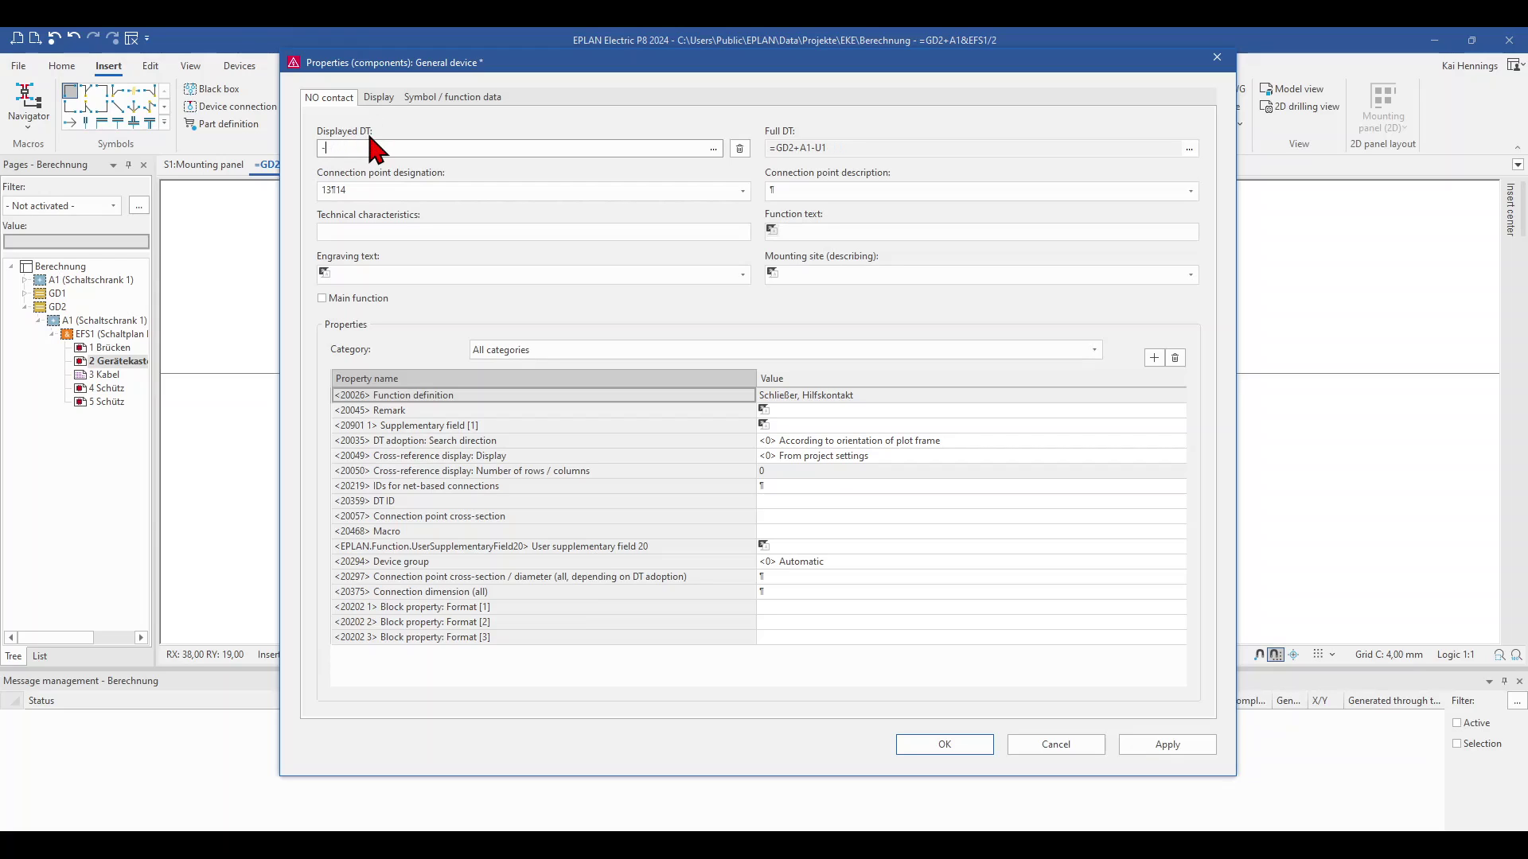
left_click(945, 746)
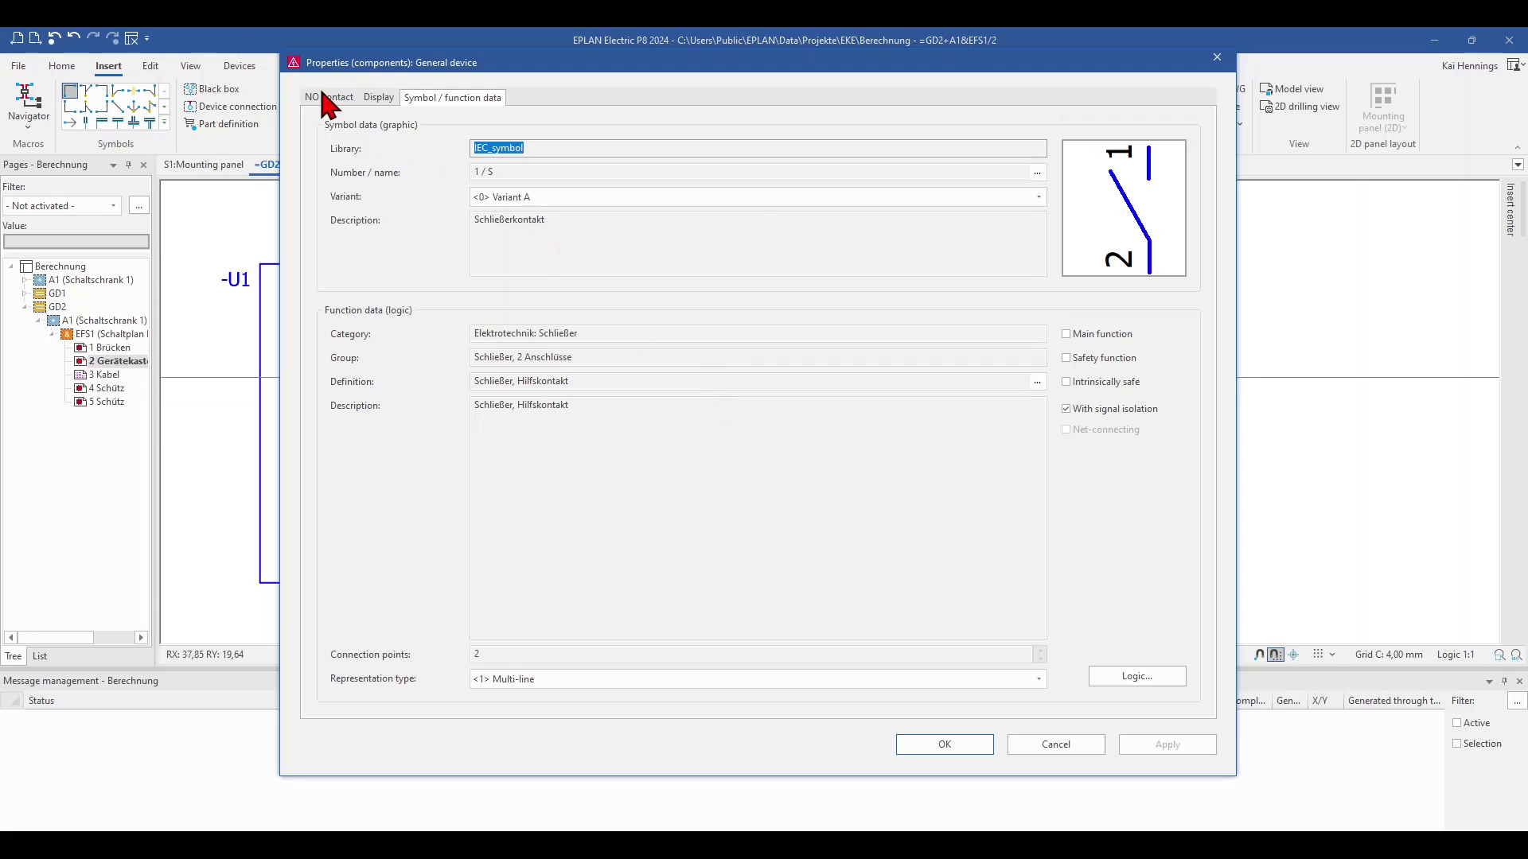
- Set contact -S1's representation type to <2> Single-line in its Symbol / function data
left_click(326, 97)
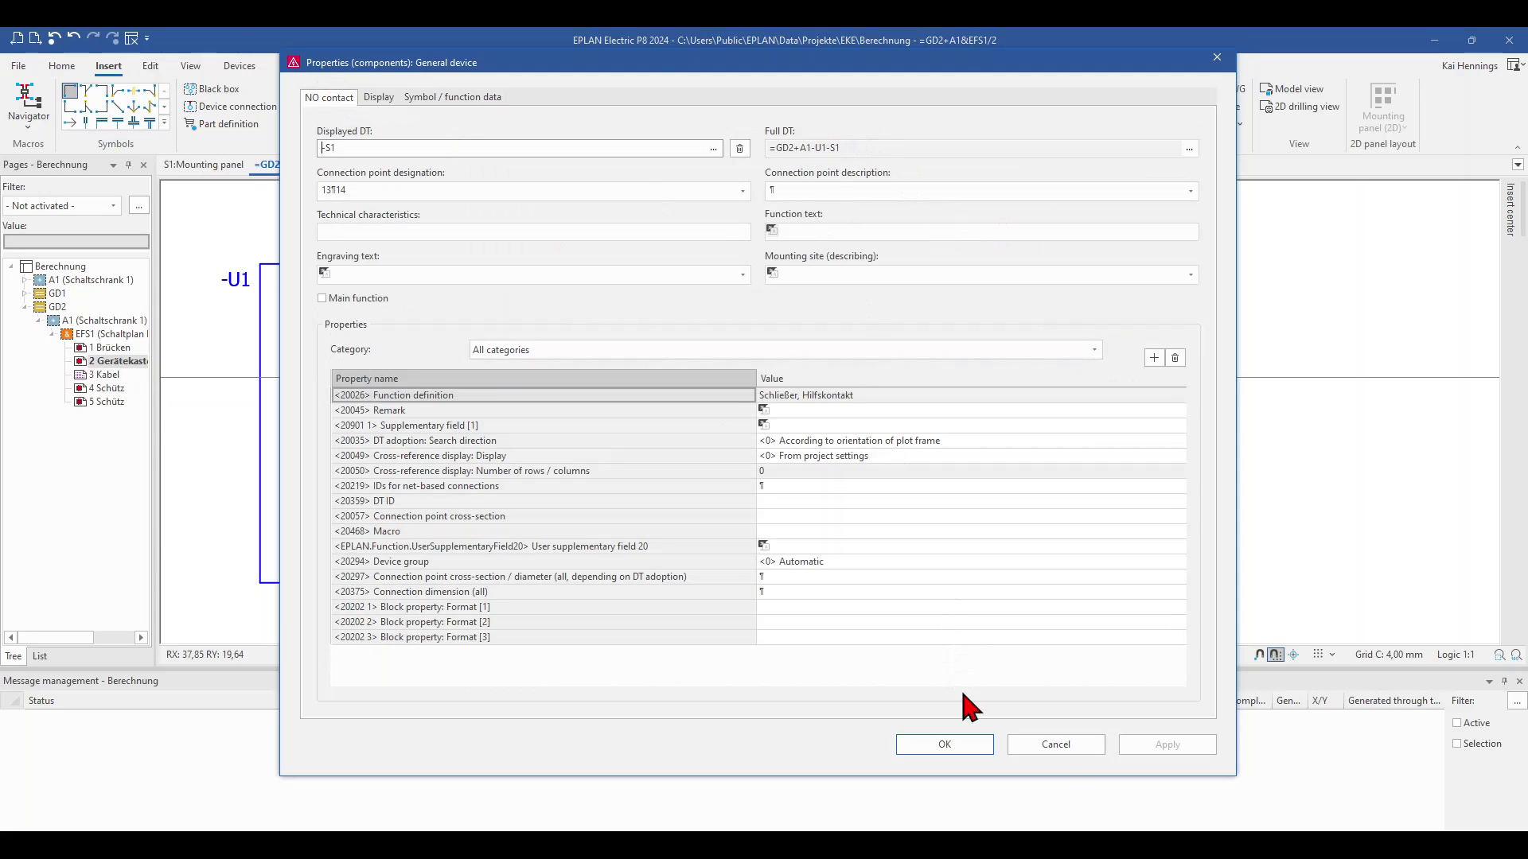
left_click(1055, 744)
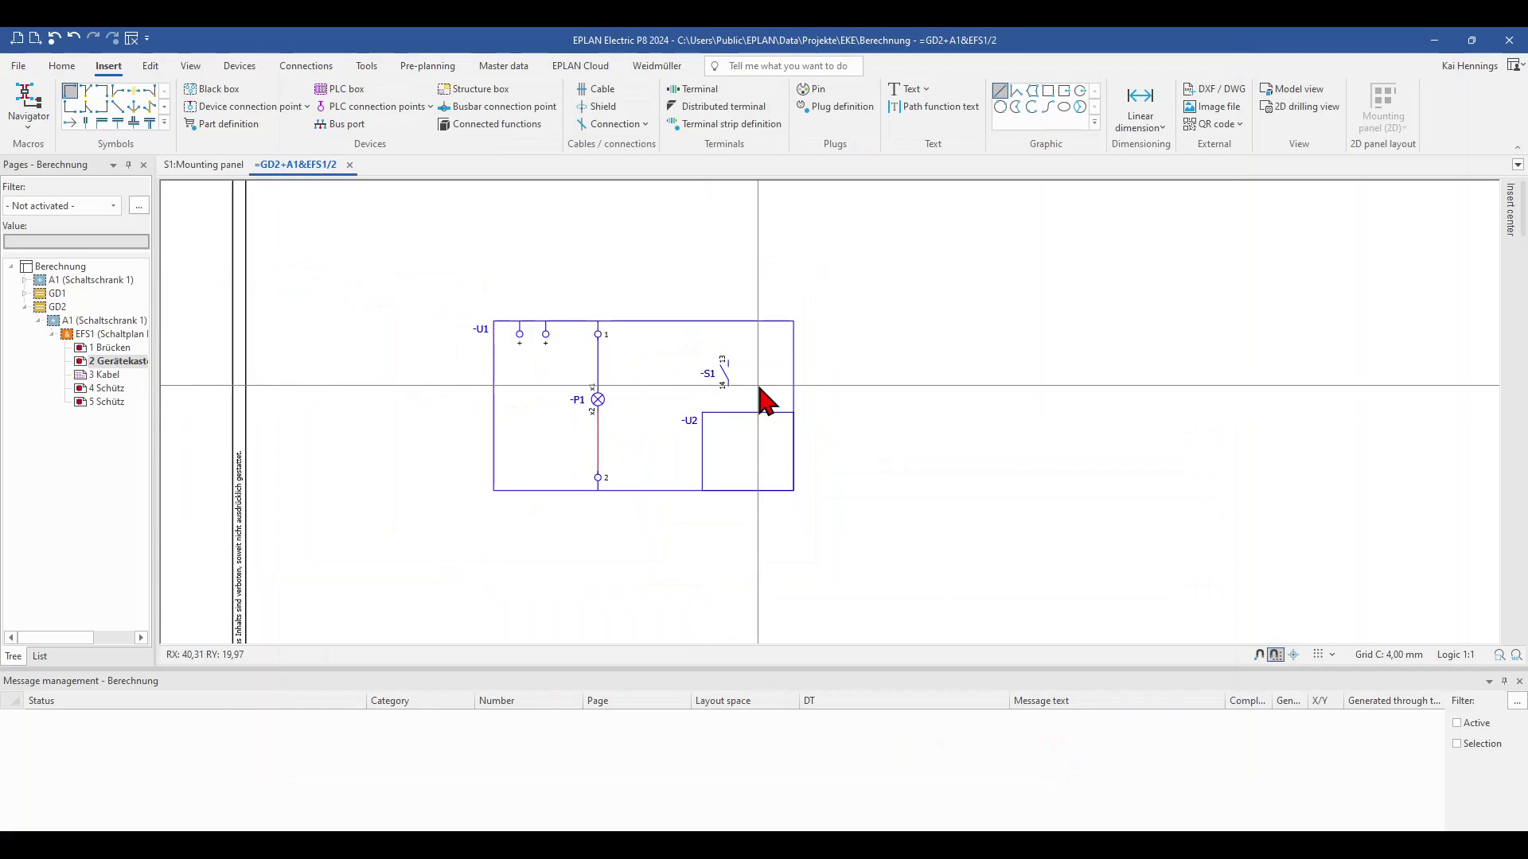
scroll(760, 389, "down", 3)
double_click(513, 311)
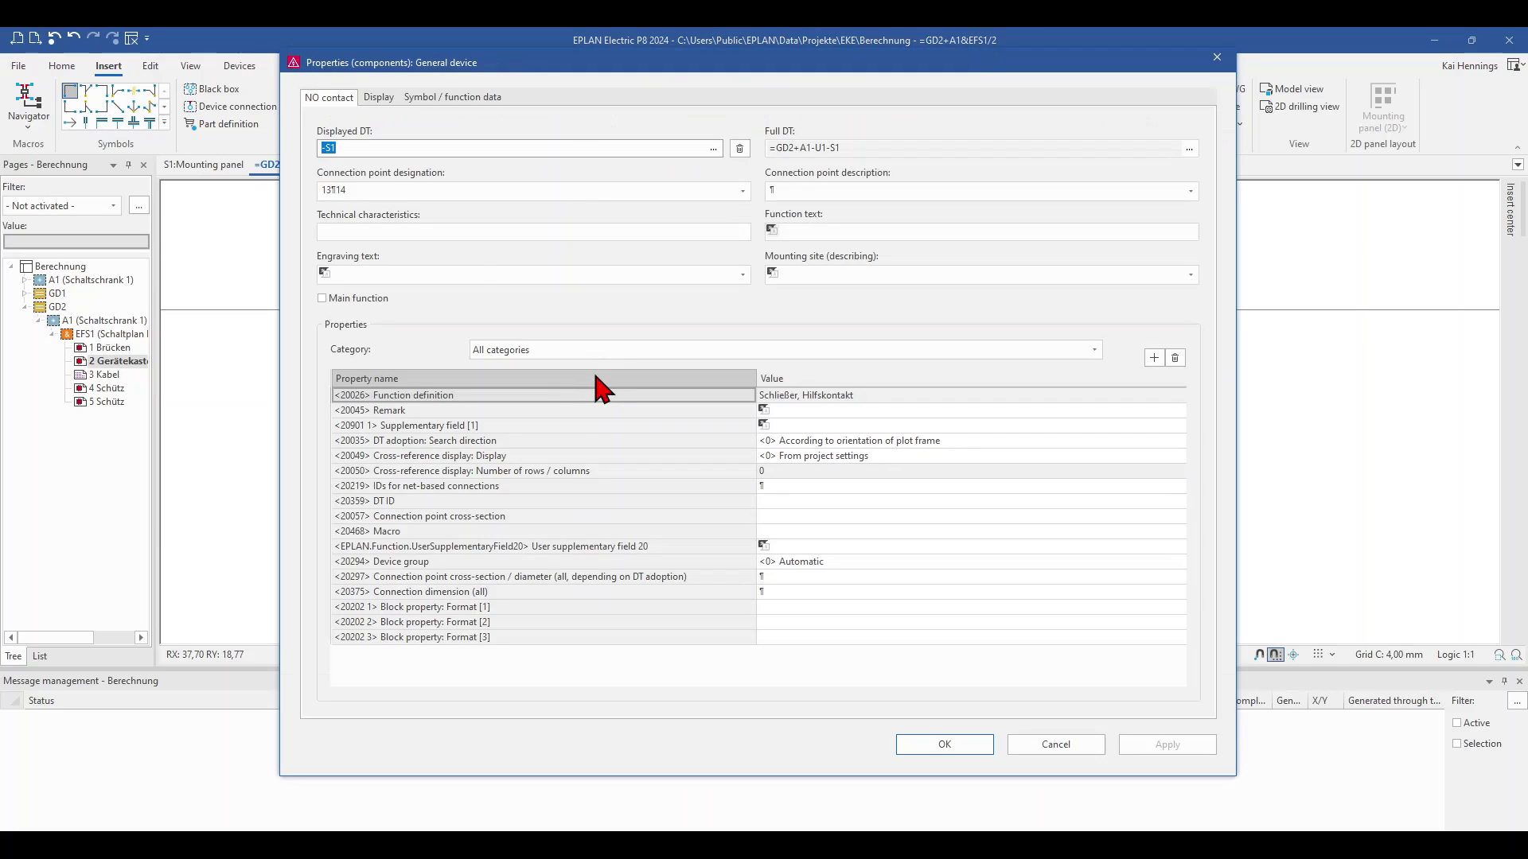
left_click(379, 97)
left_click(446, 97)
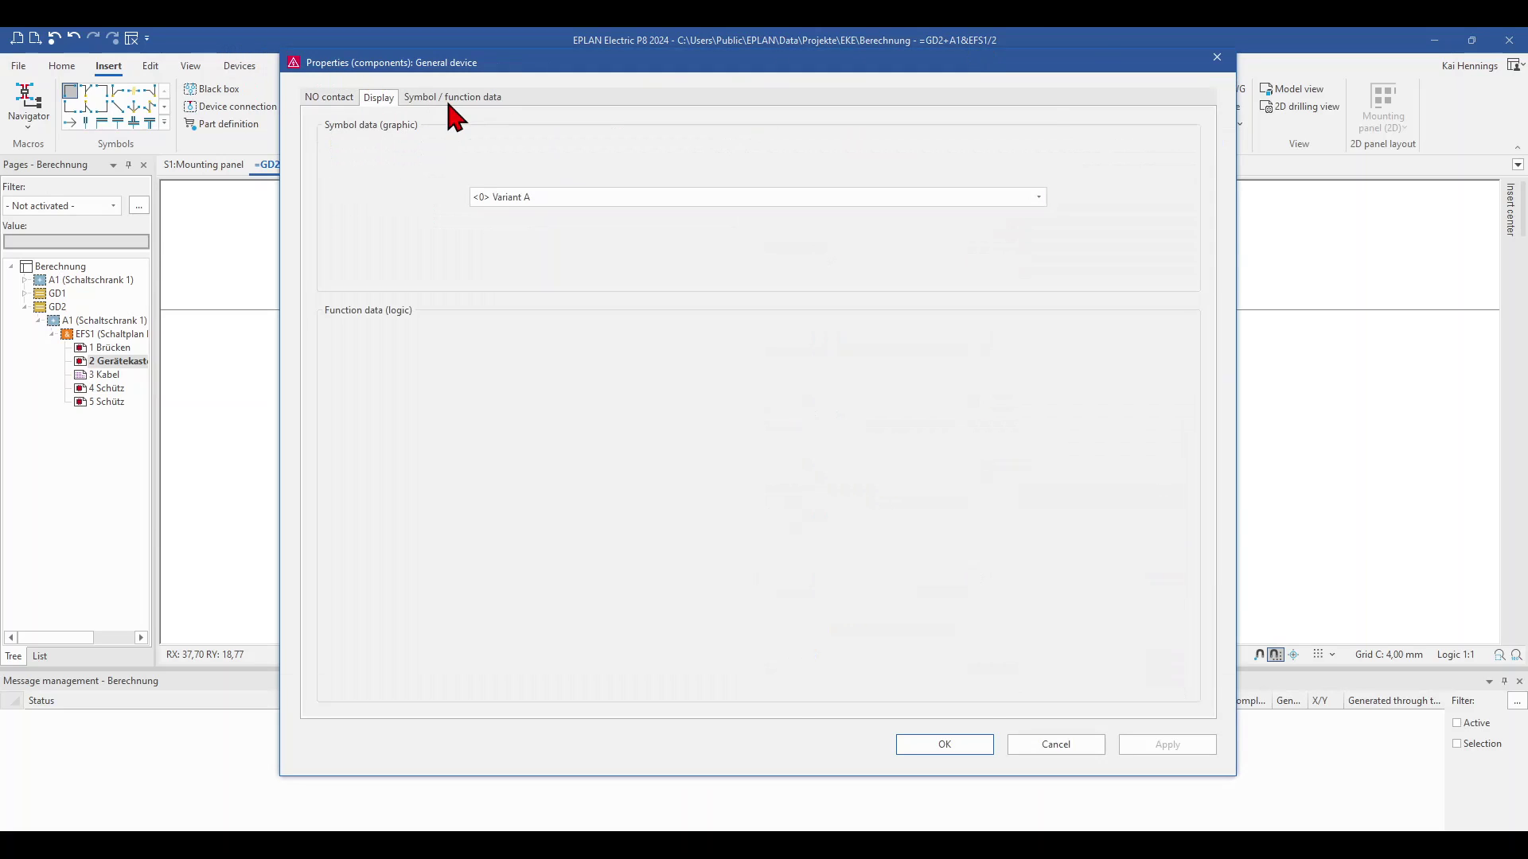
left_click(601, 679)
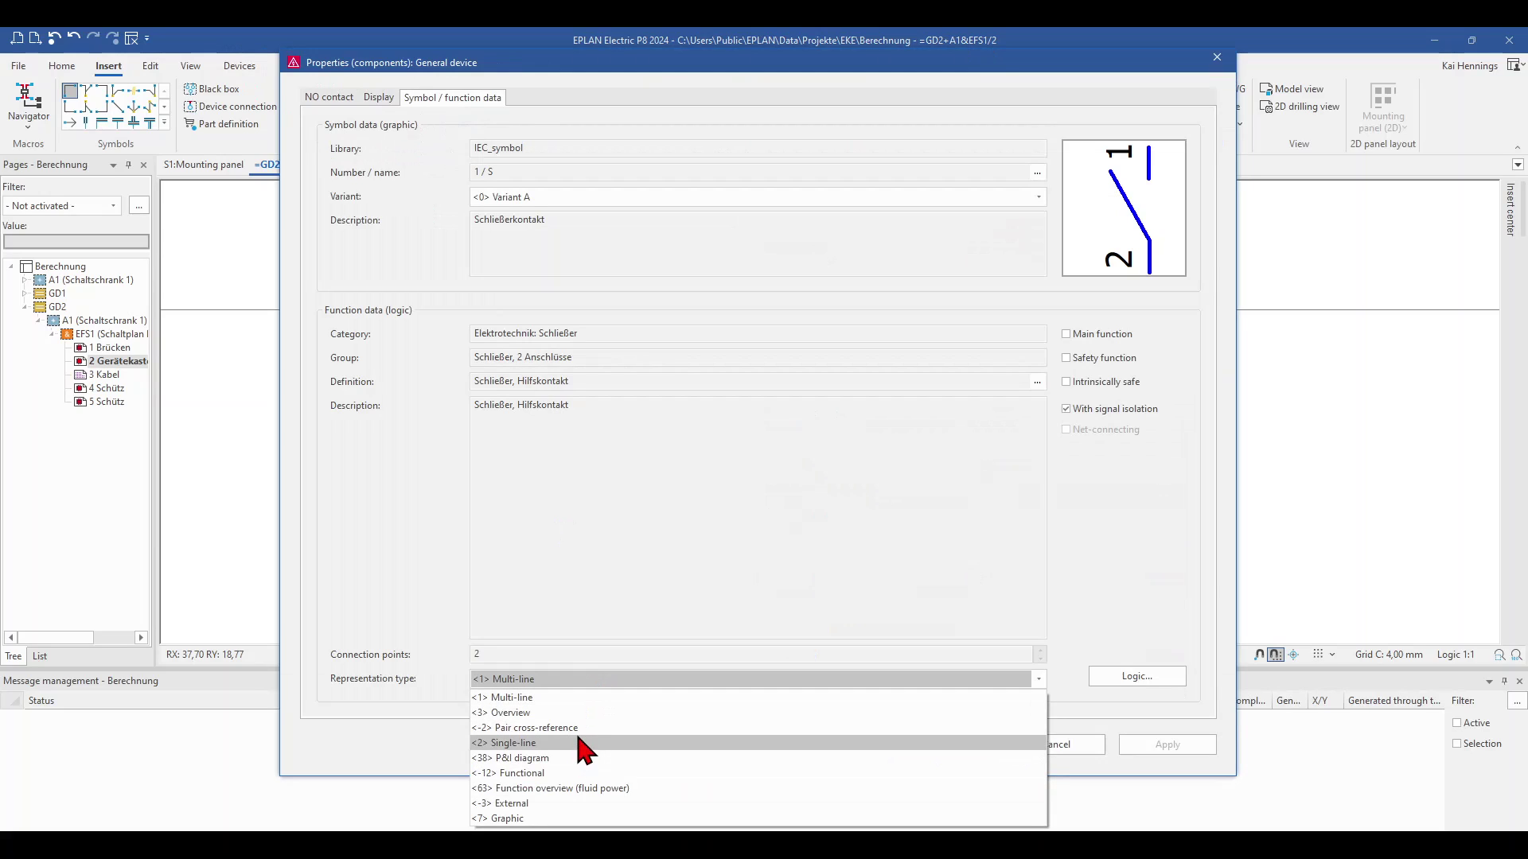
left_click(586, 743)
left_click(977, 757)
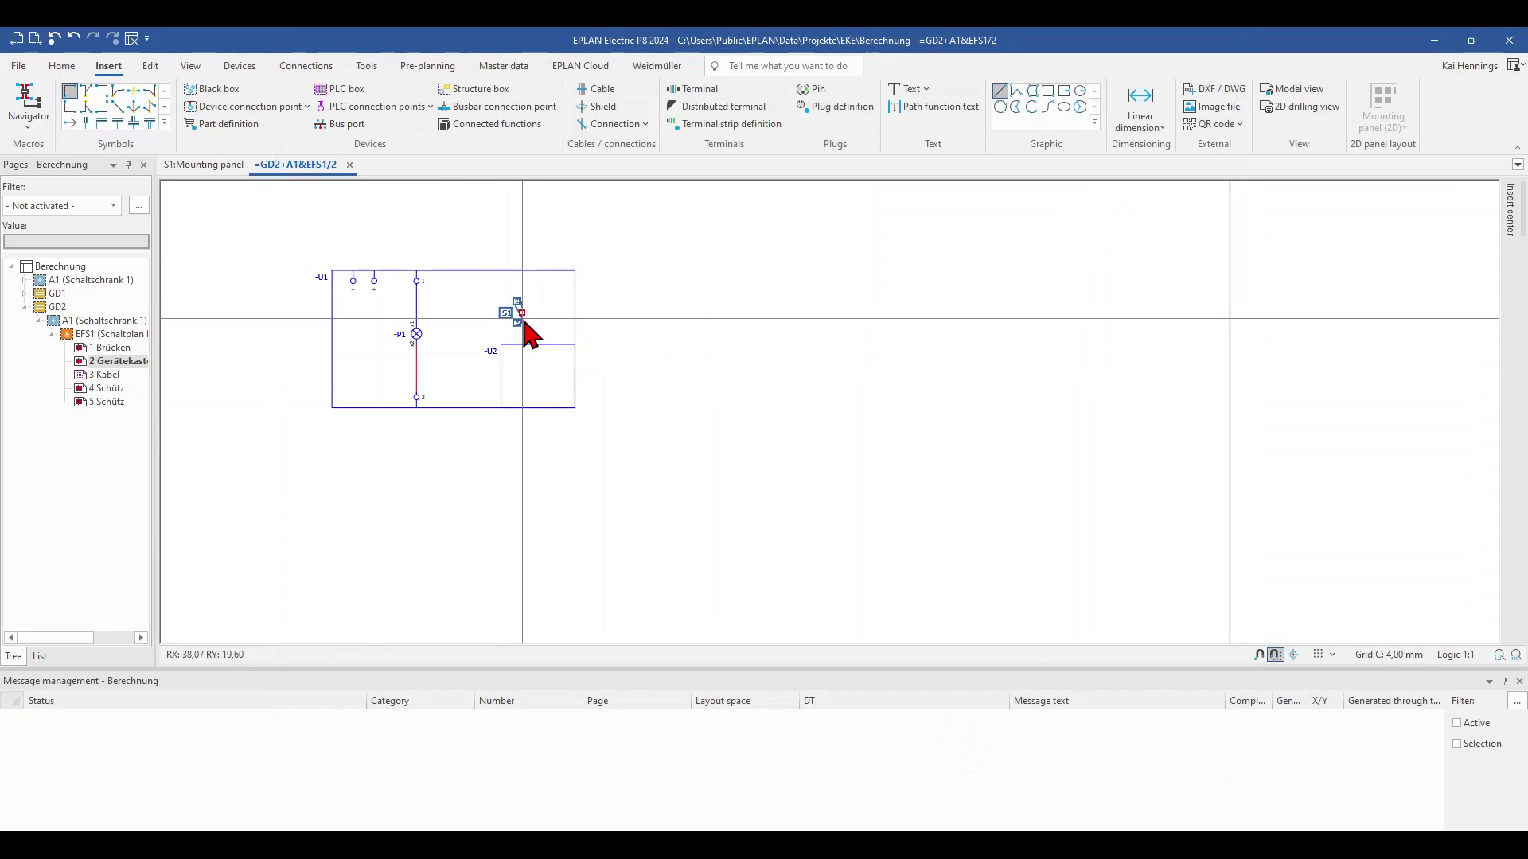
- Copy the -S1 contact once to the right, keeping its device tag unchanged
left_click_drag(523, 321, 733, 335, "ctrl")
left_click(748, 476)
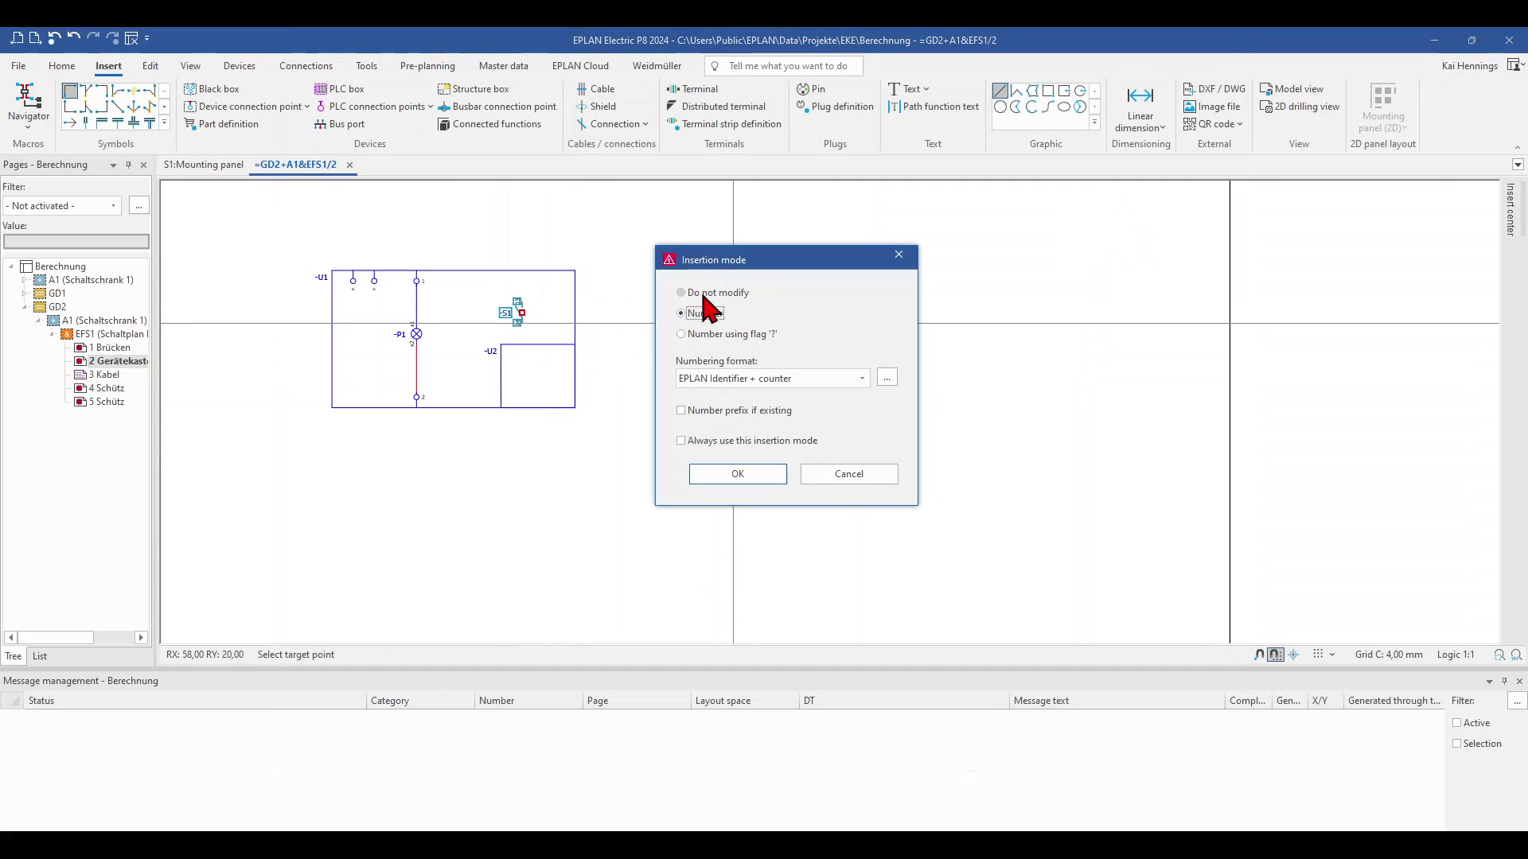
left_click(706, 293)
left_click(738, 473)
scroll(716, 335, "up", 2)
scroll(647, 330, "down", 1)
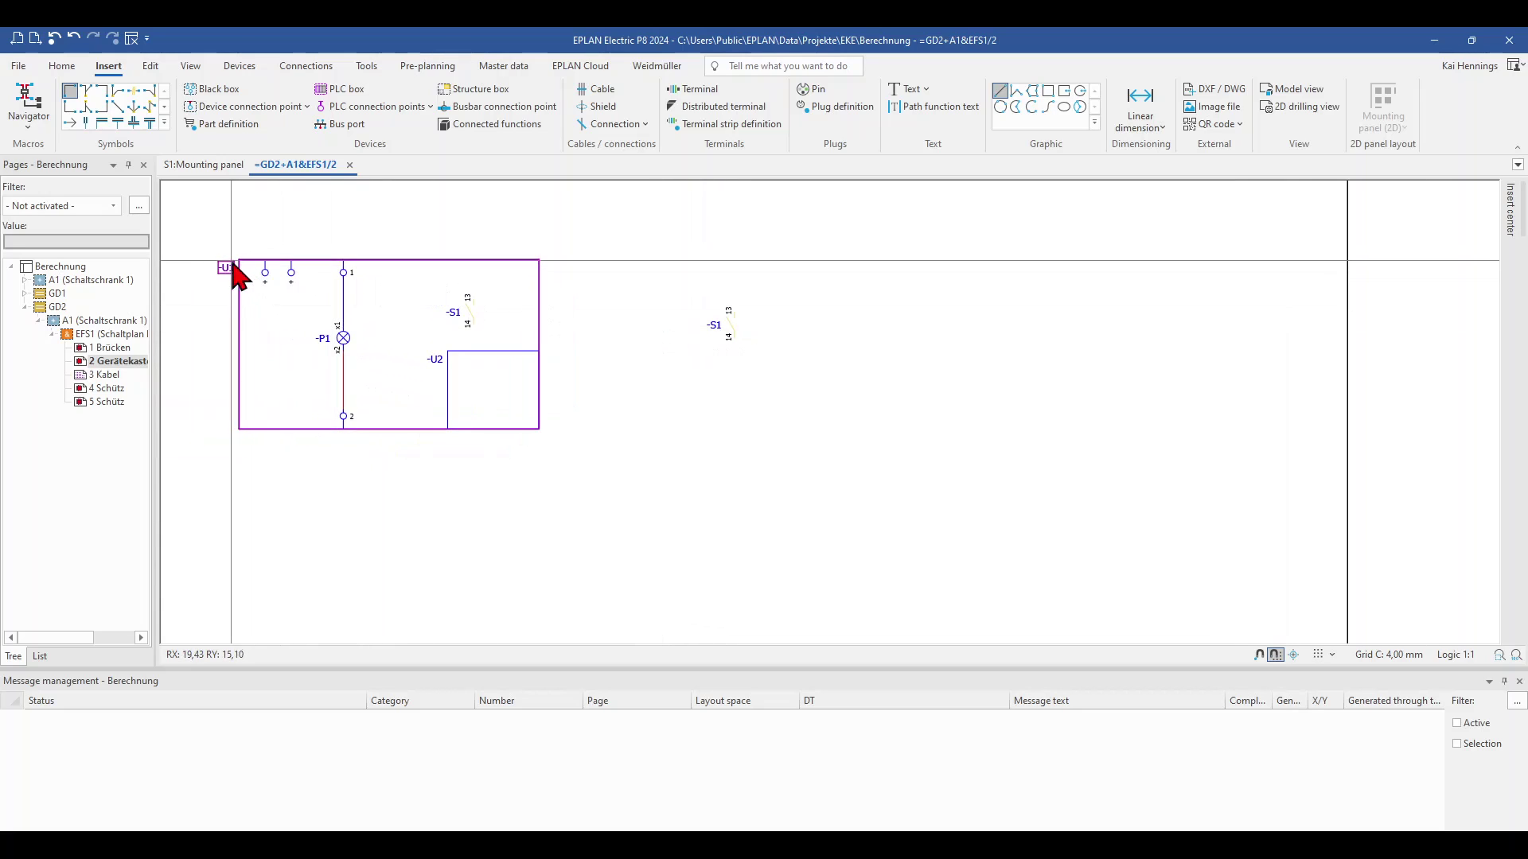
- Set the copied contact's representation type to <1> Multi-line so it reads U1-S1
double_click(728, 326)
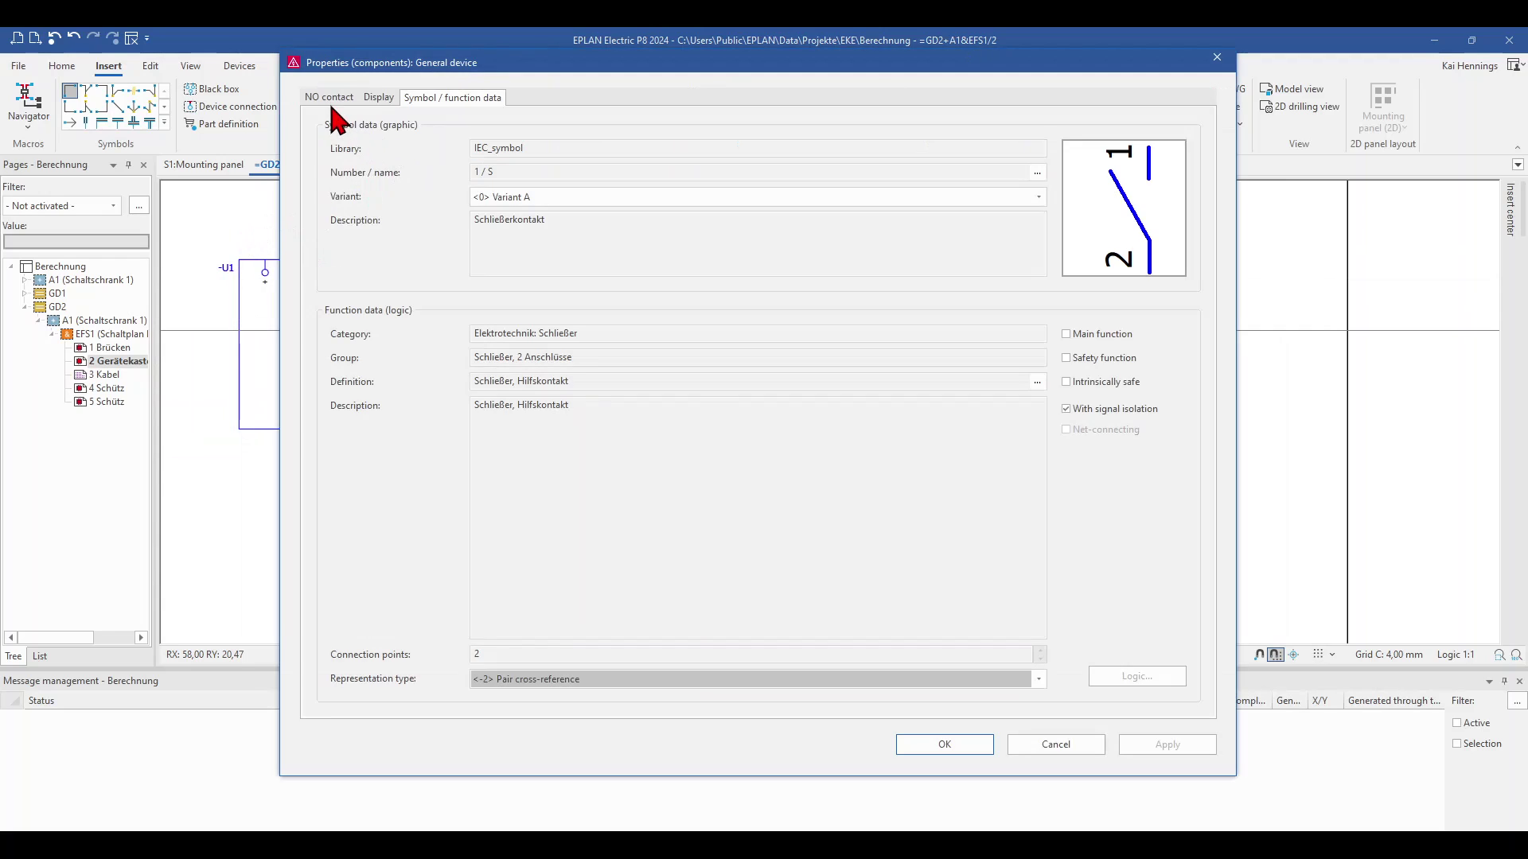
left_click(330, 98)
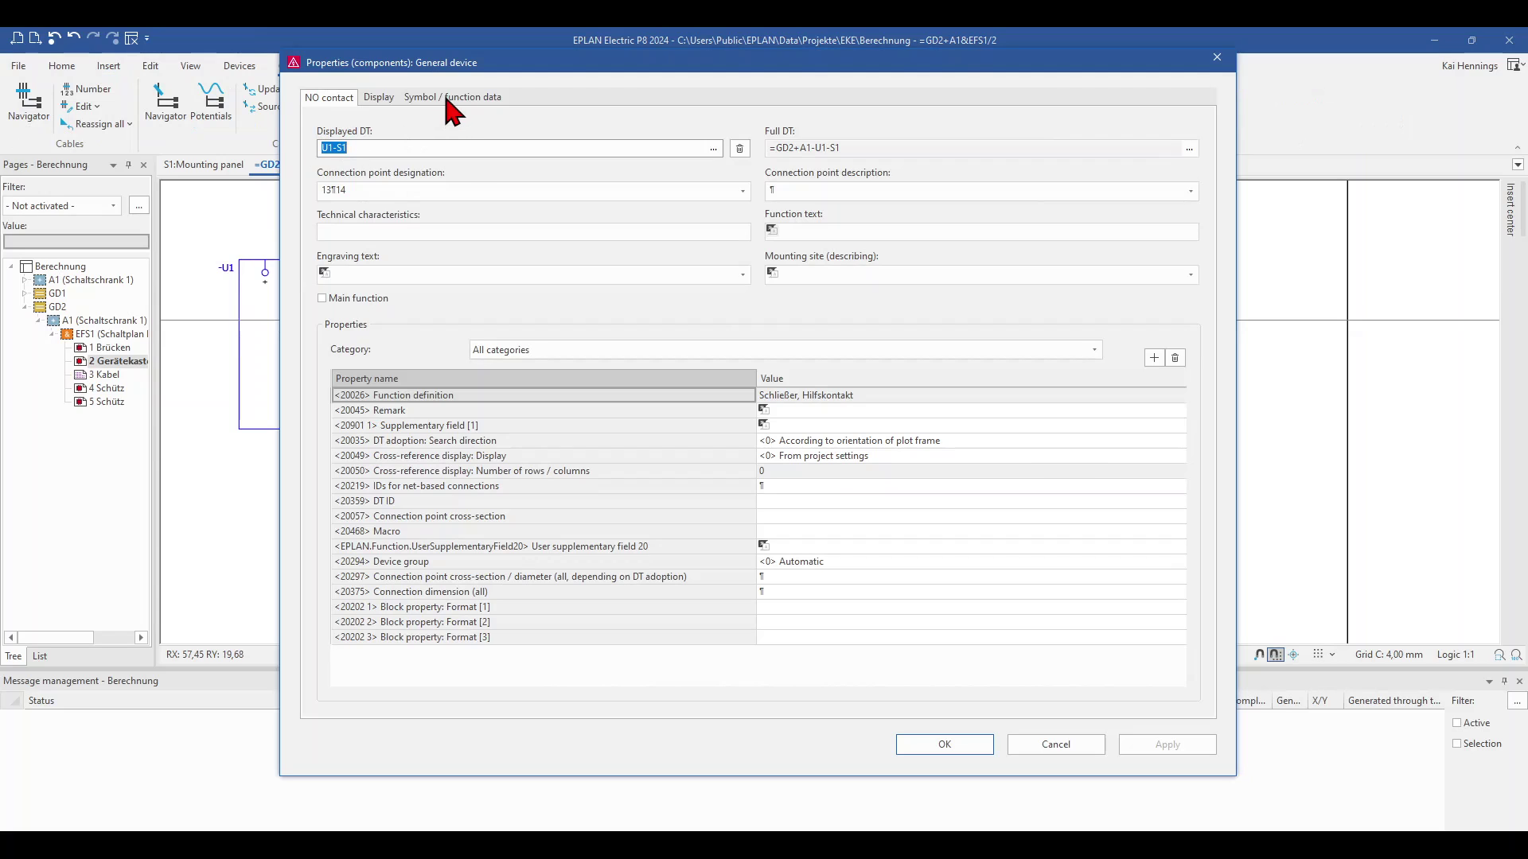
left_click(446, 96)
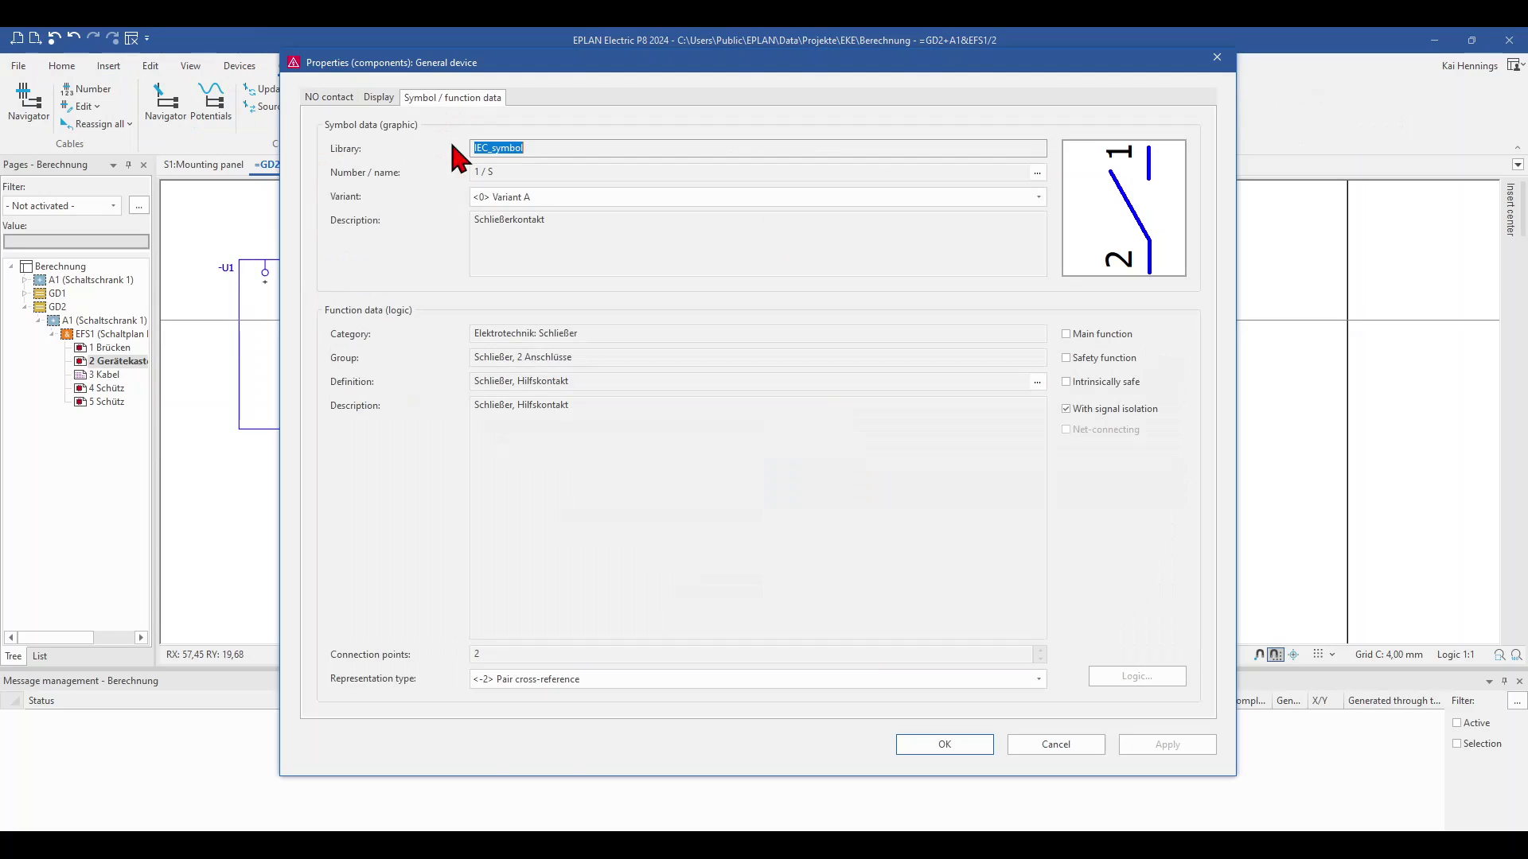
left_click(525, 694)
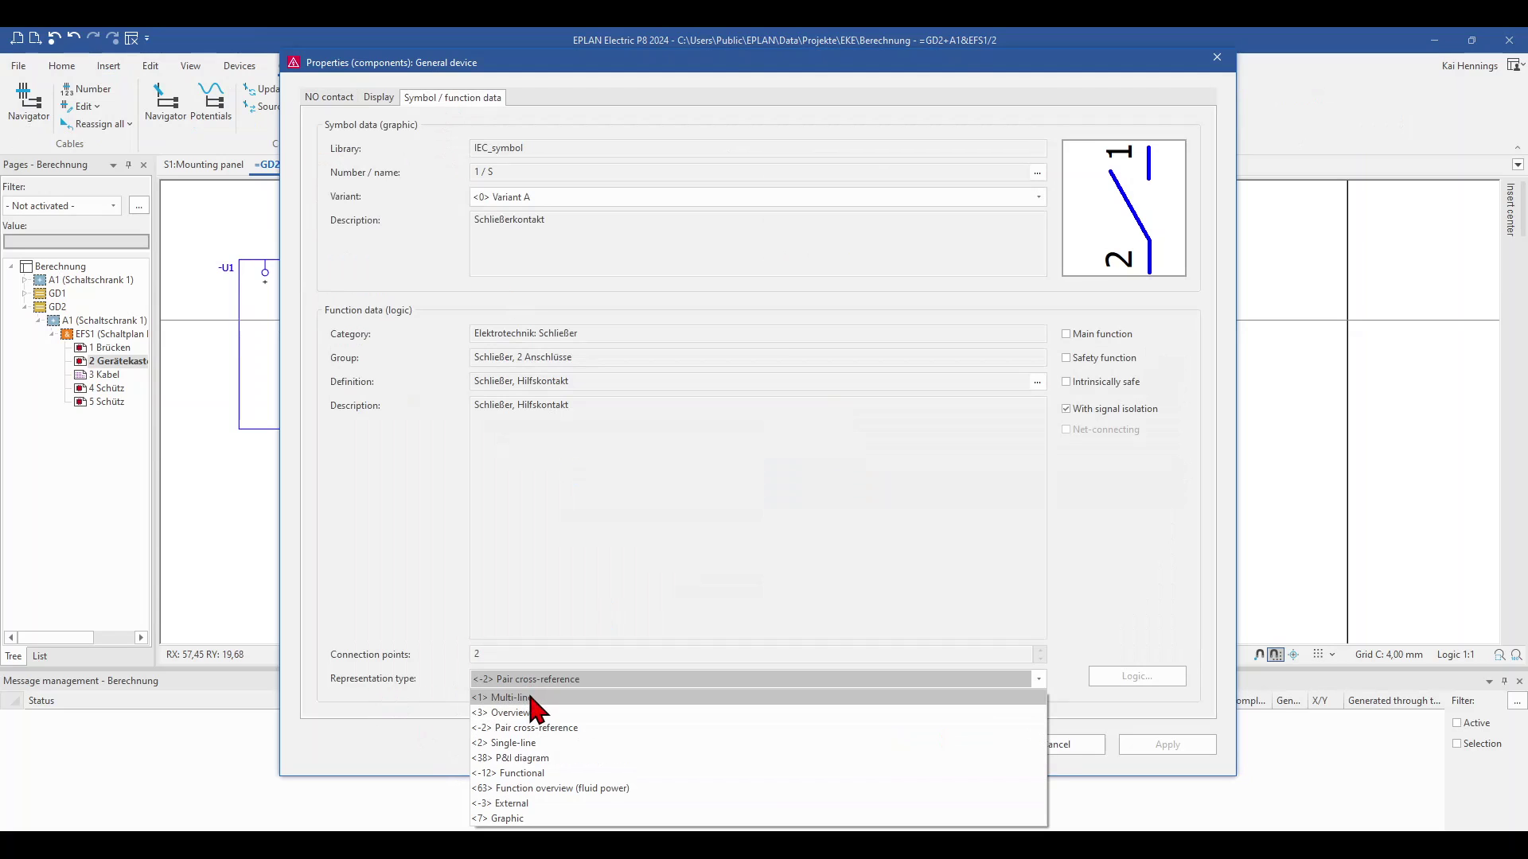
left_click(531, 703)
left_click(959, 743)
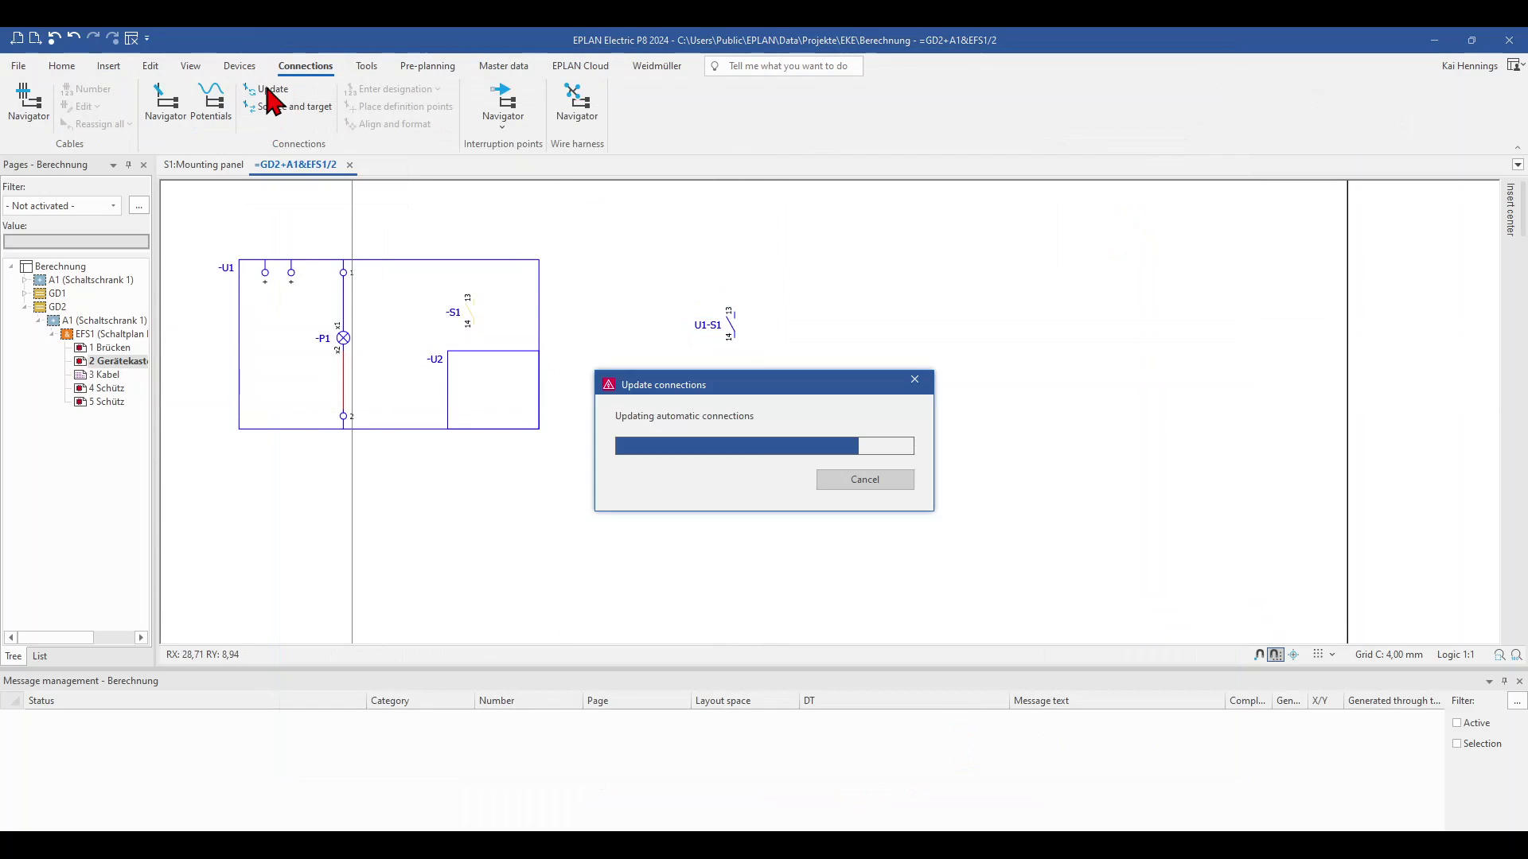
- Open the U1-S1 contact's device tag fields to set its displayed DT to -U1
scroll(631, 331, "up", 3)
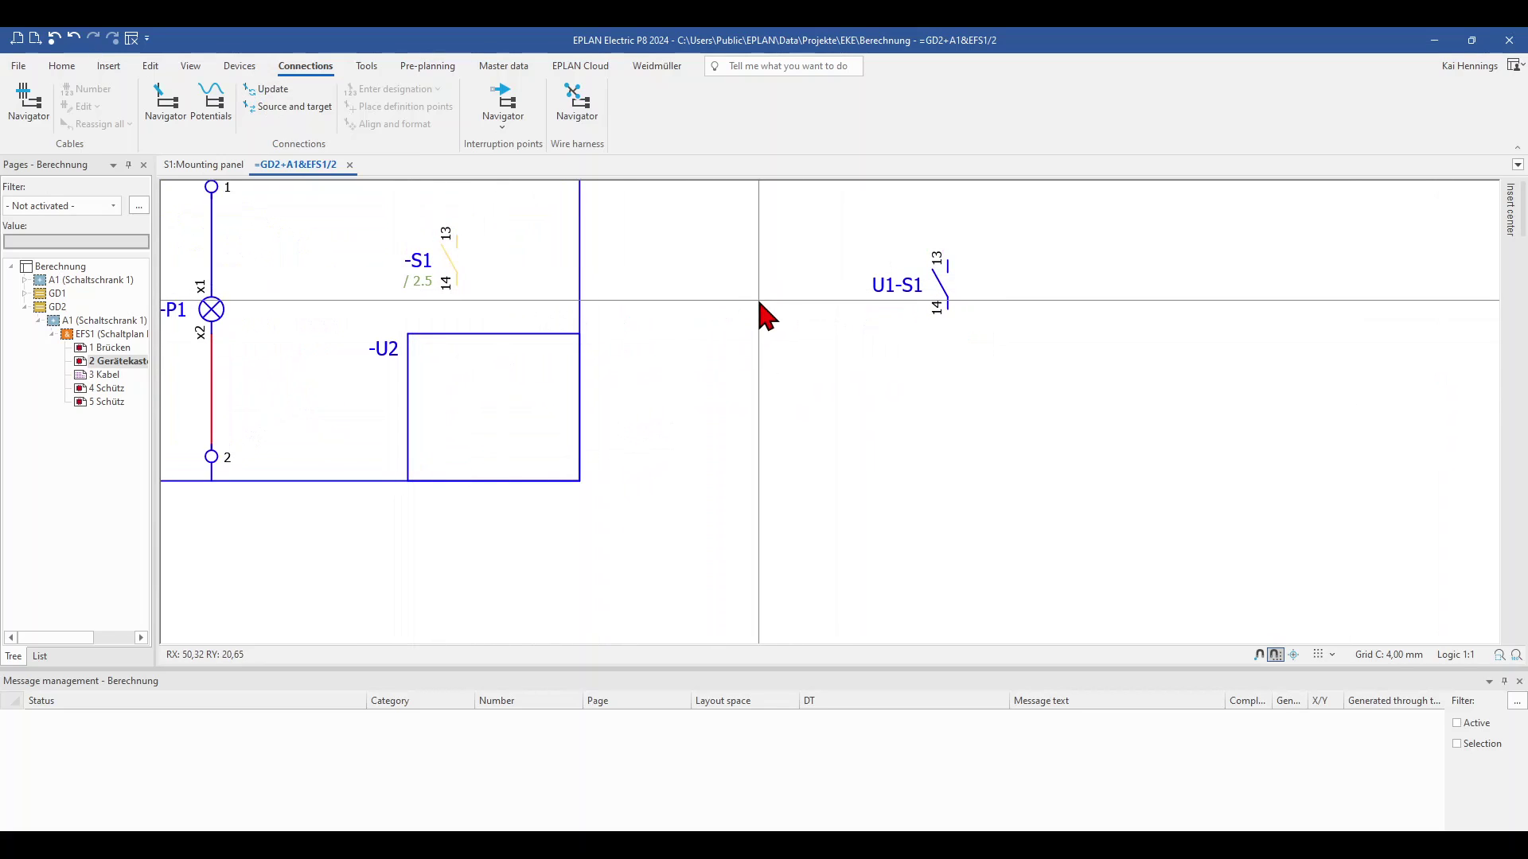
scroll(748, 315, "down", 2)
scroll(748, 314, "up", 1)
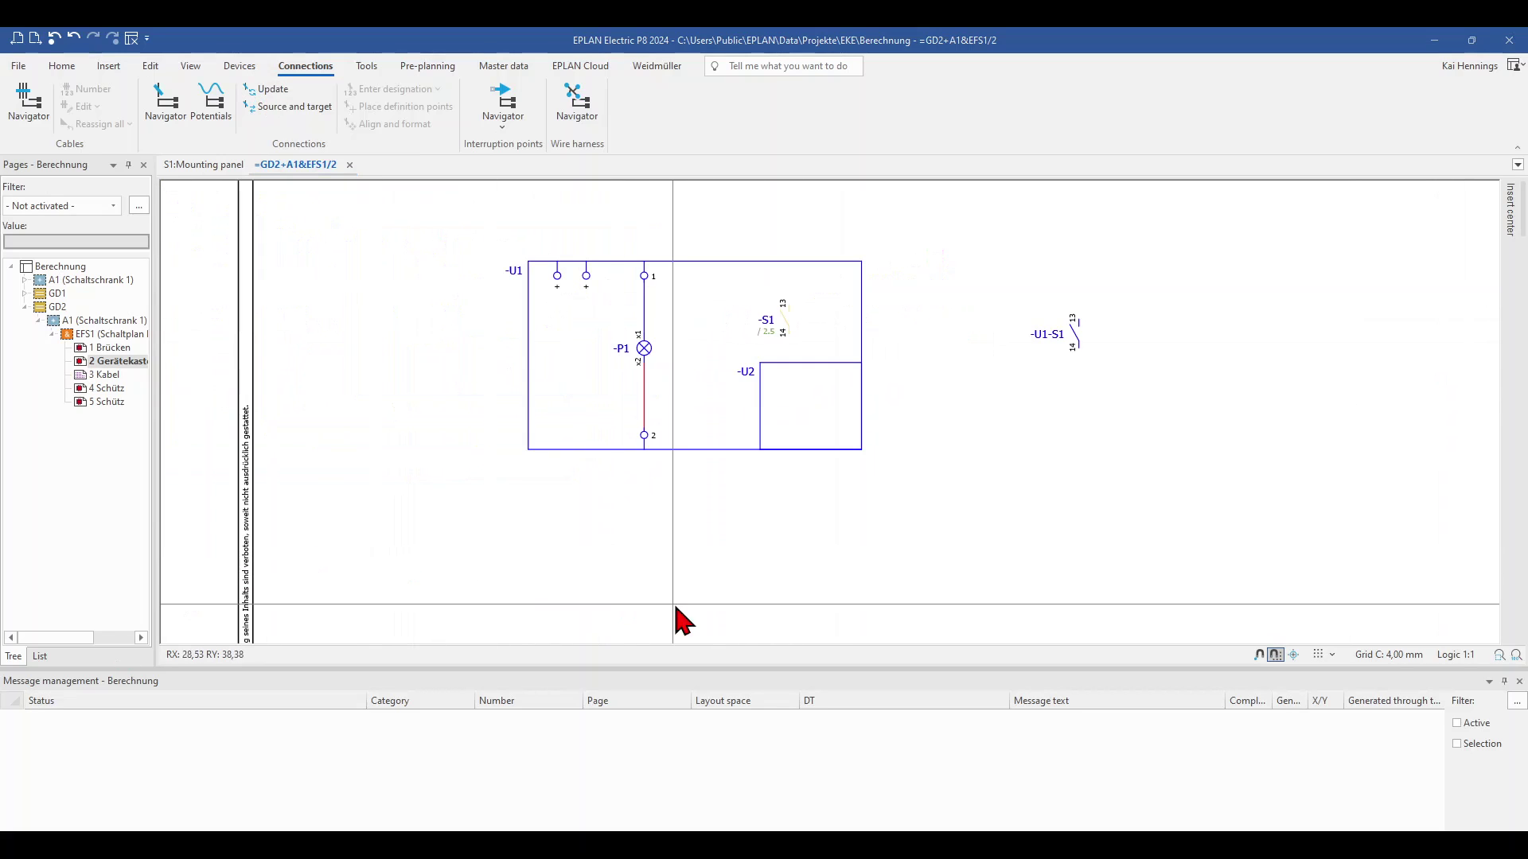
double_click(1070, 342)
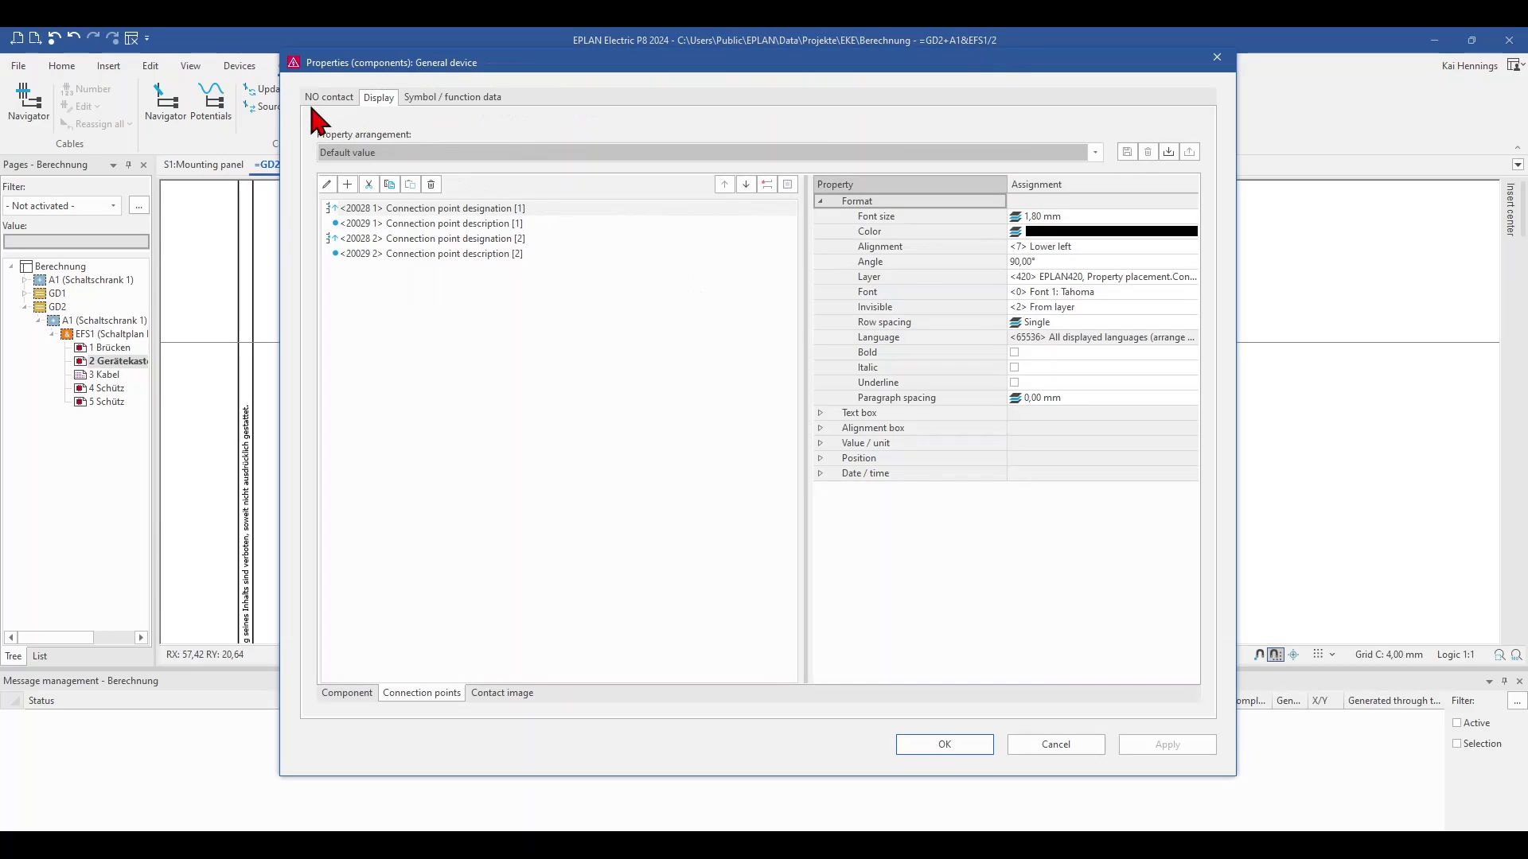
left_click(327, 97)
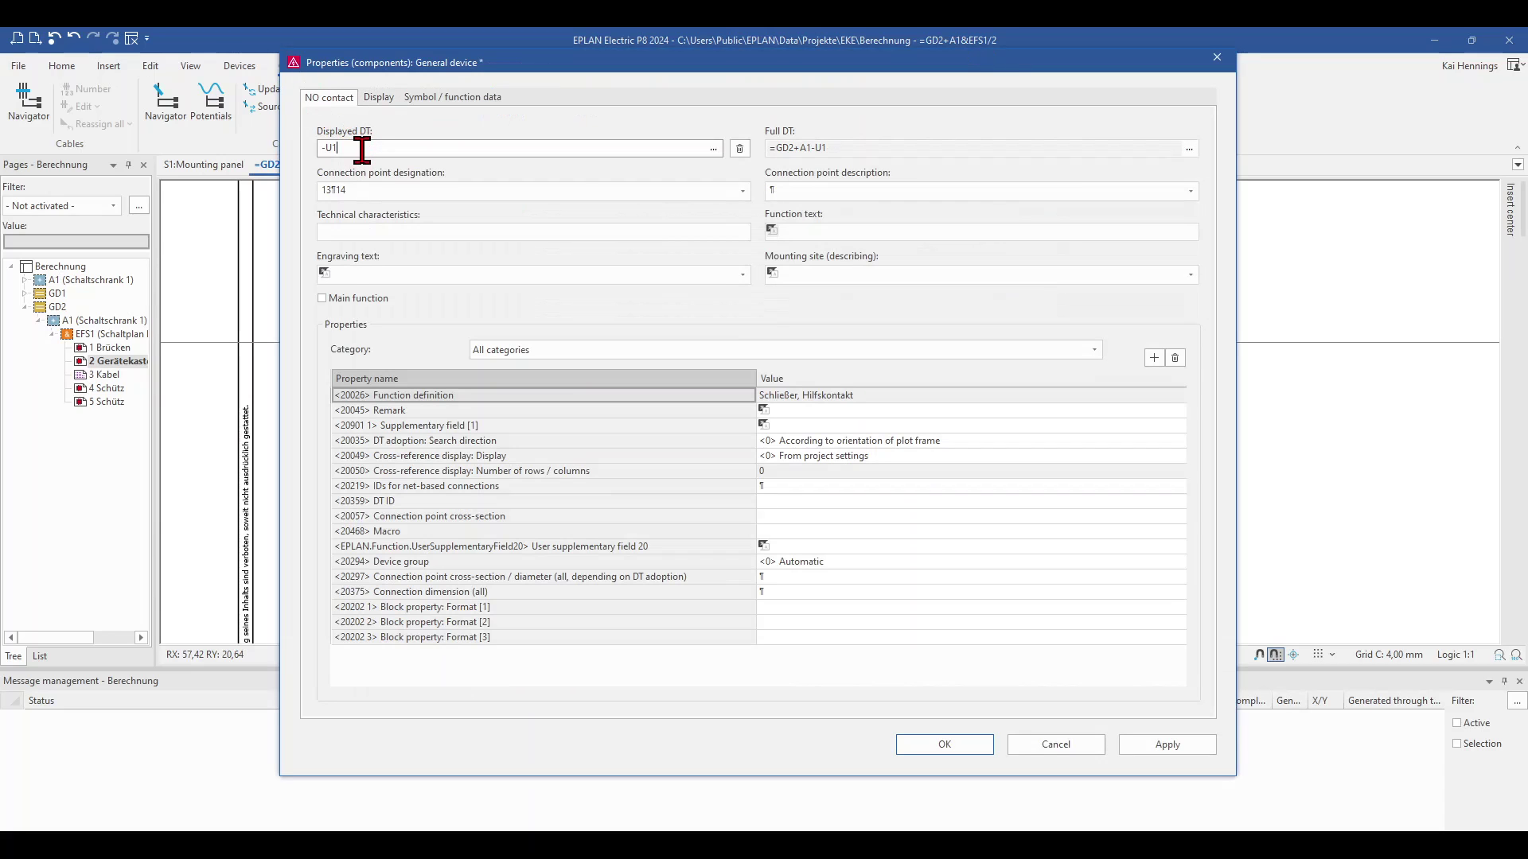
- Confirm the outside contact's -U1 tag, delete the -S1 inside the box, and select black box -U1
key("Return")
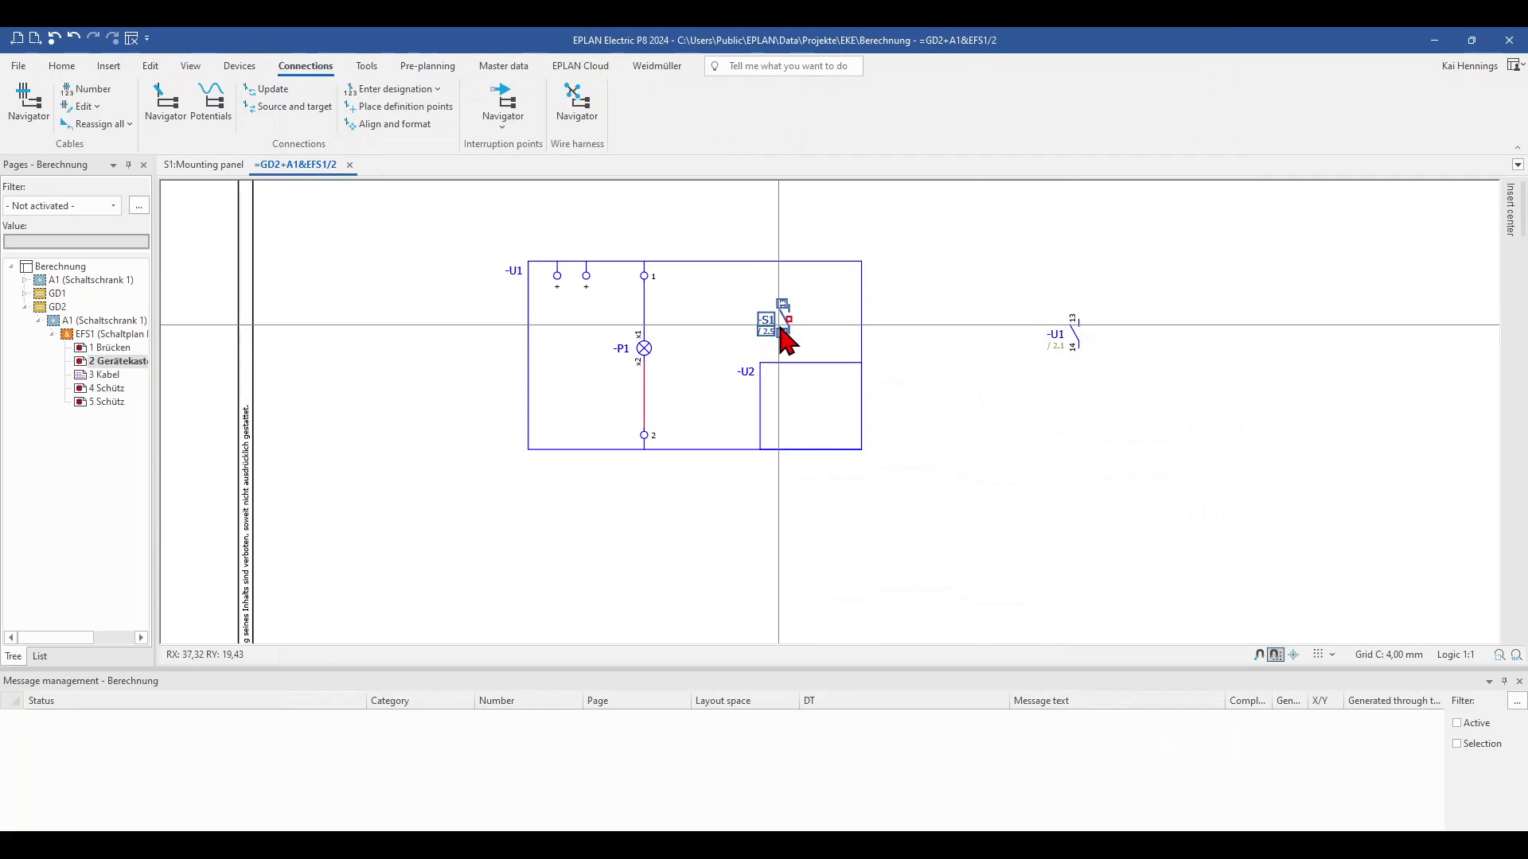
key("Delete")
left_click(781, 329)
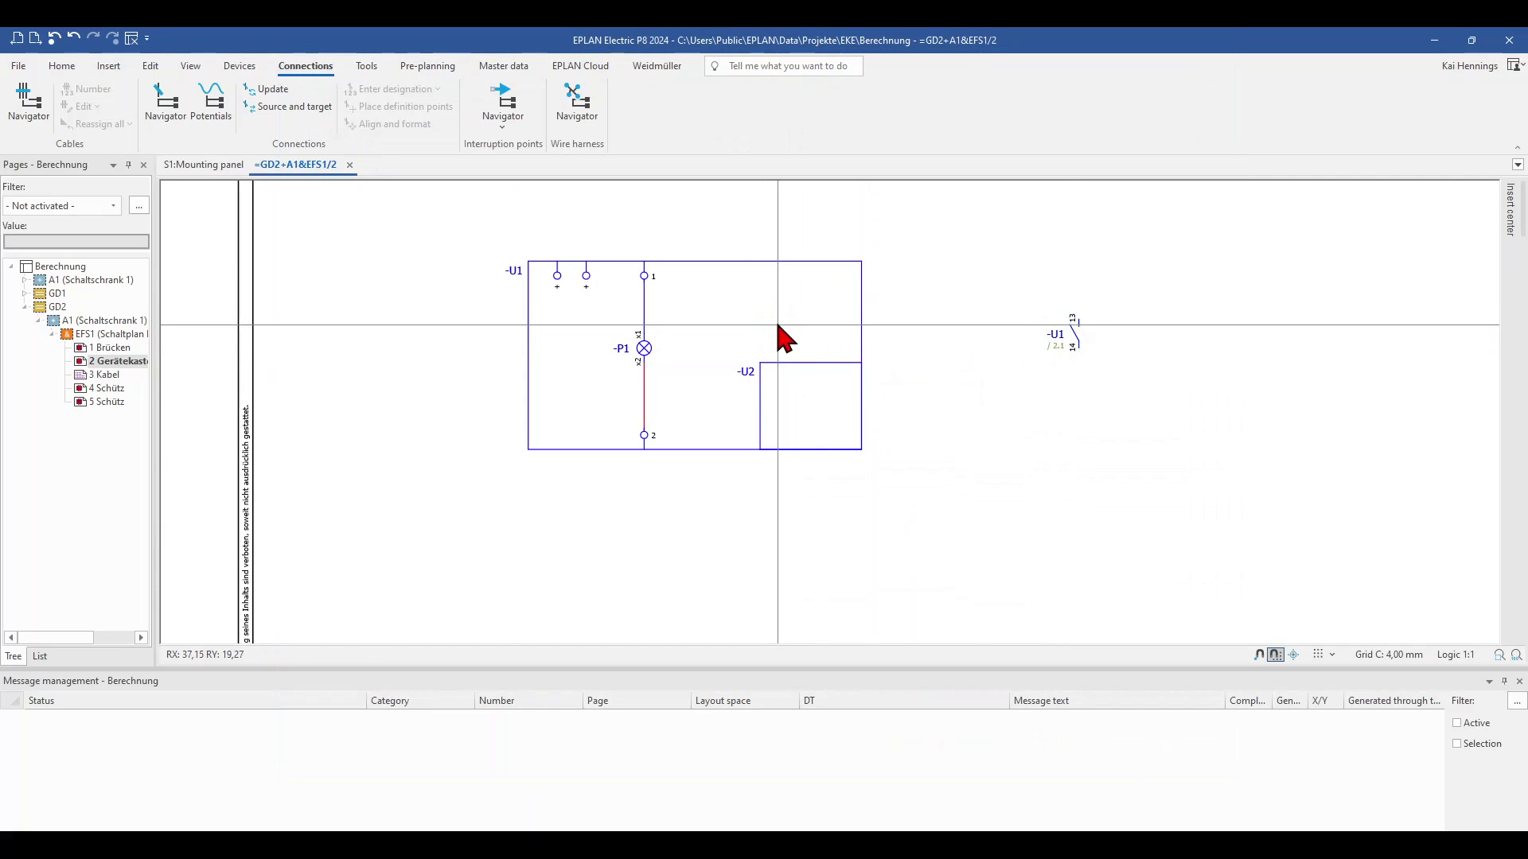
left_click(282, 107)
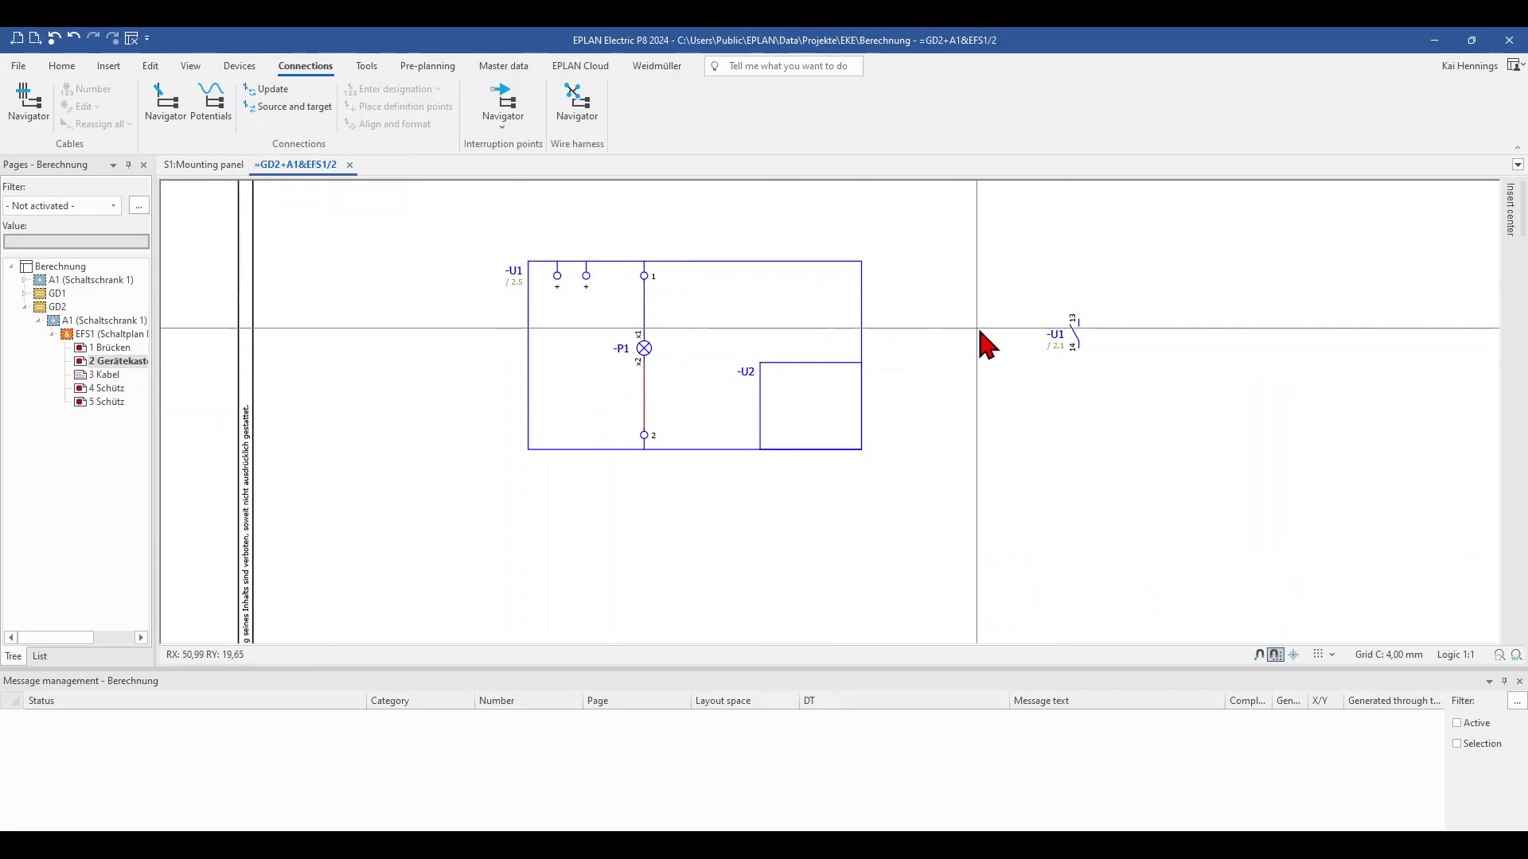
left_click(730, 271)
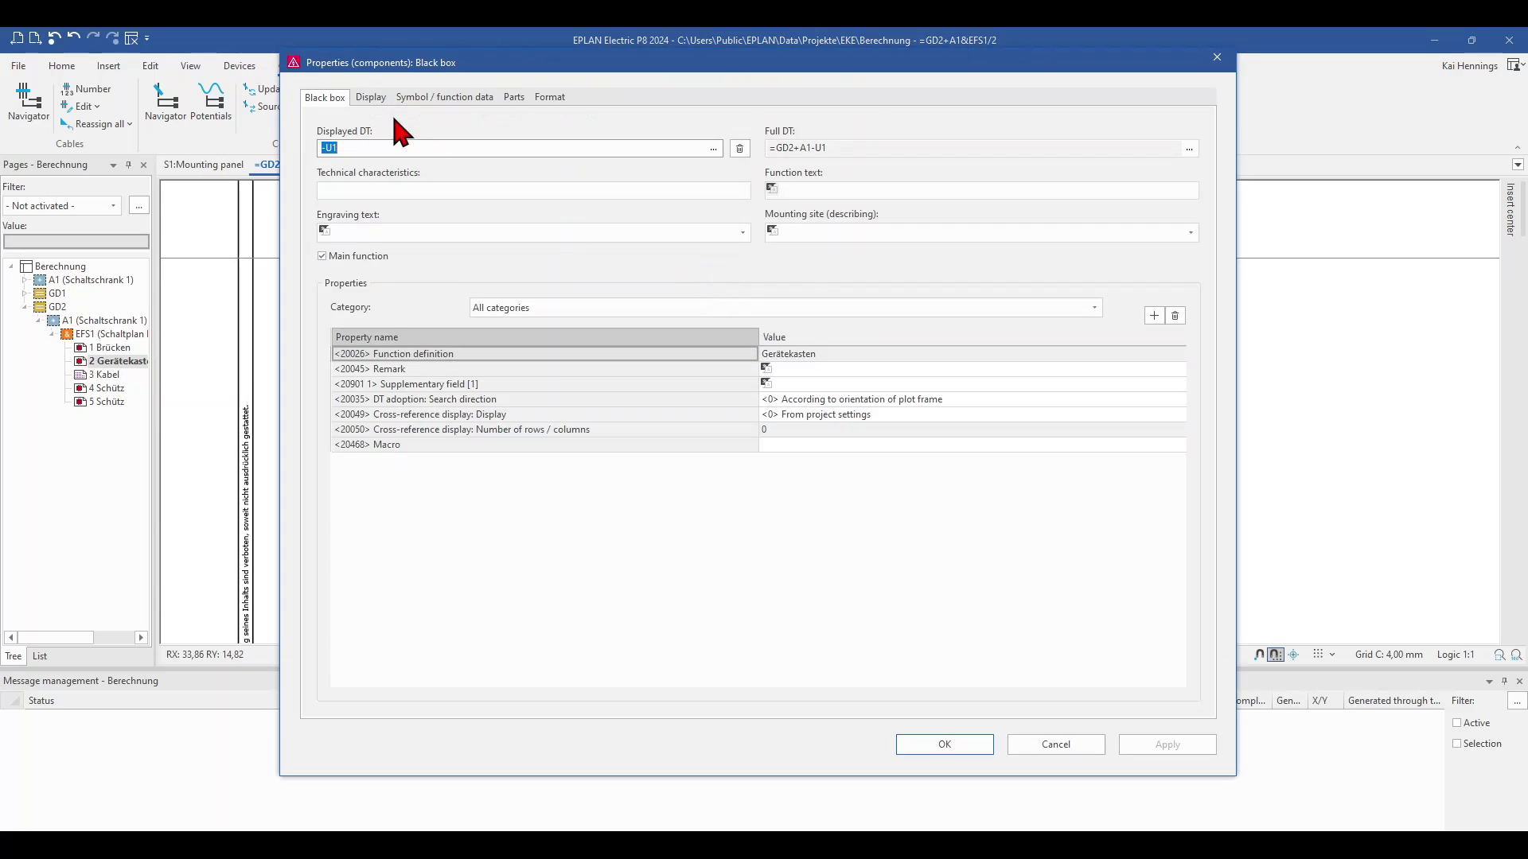
- Add a new contact image with <0> In path alignment to black box -U1
left_click(369, 99)
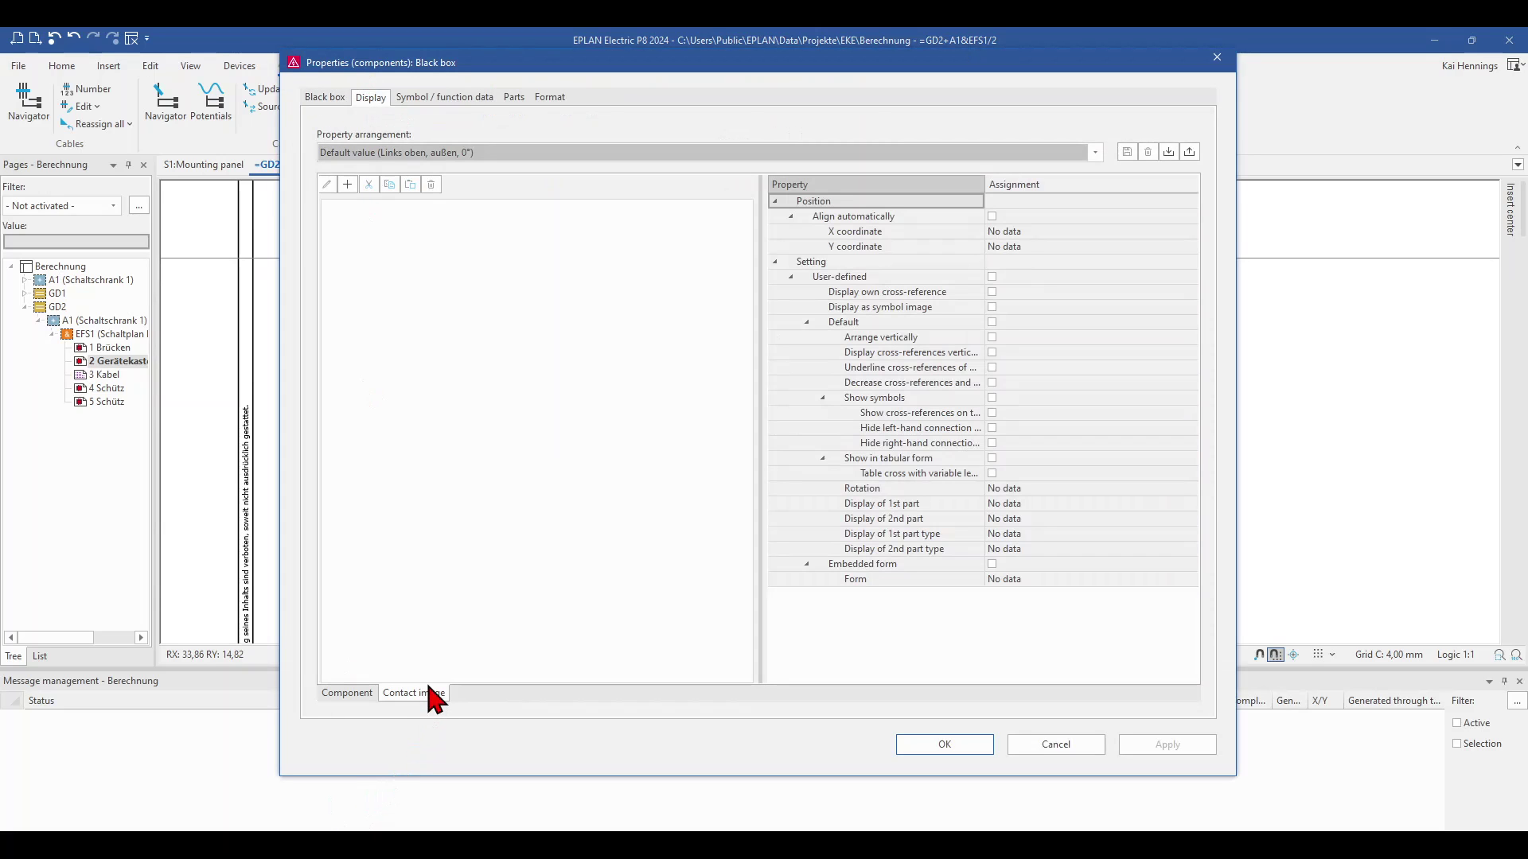
left_click(348, 184)
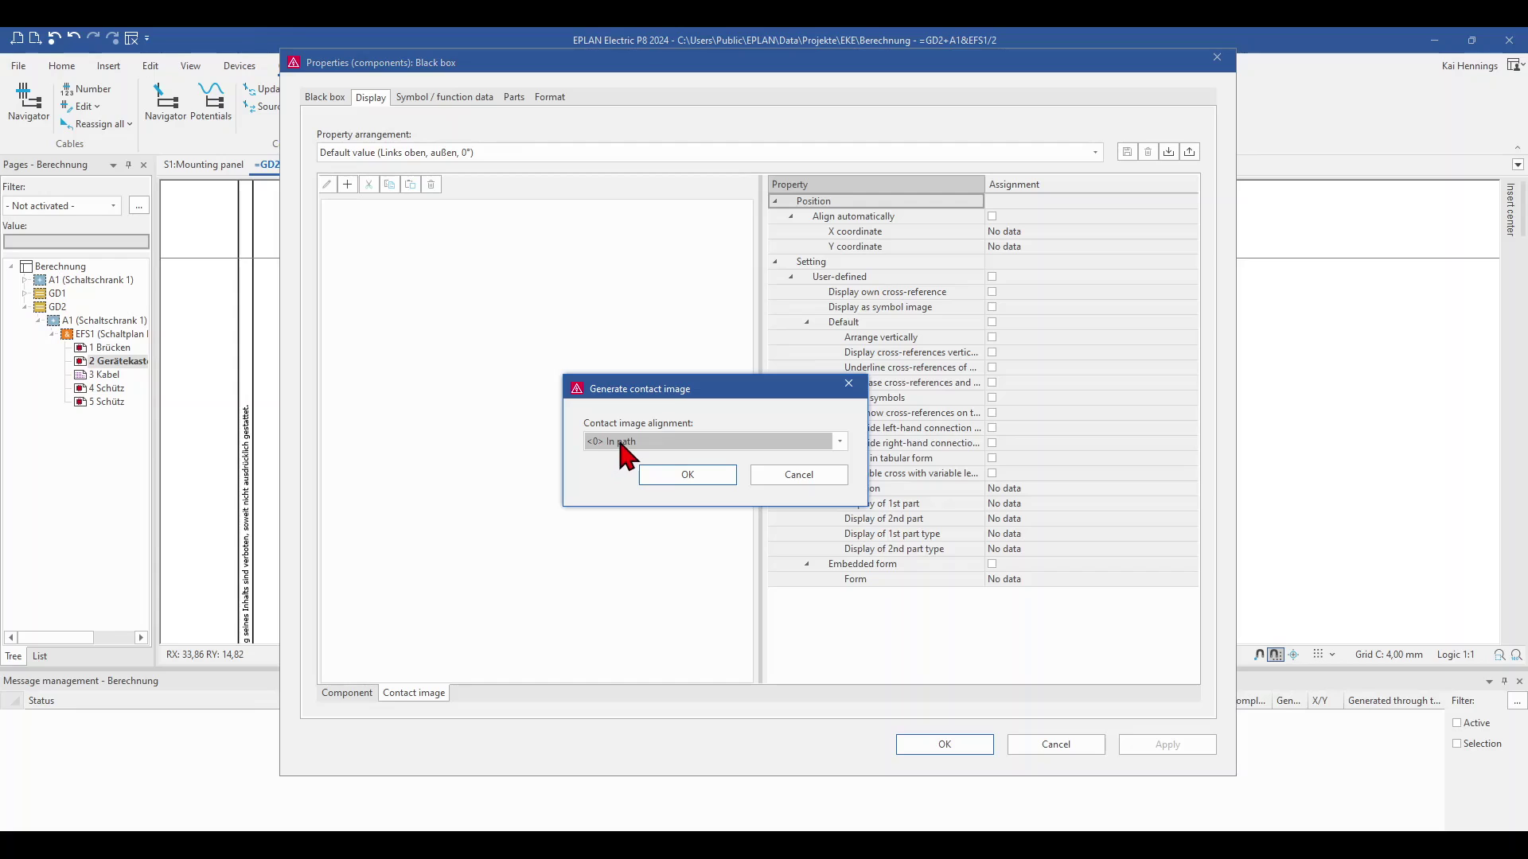
left_click(649, 442)
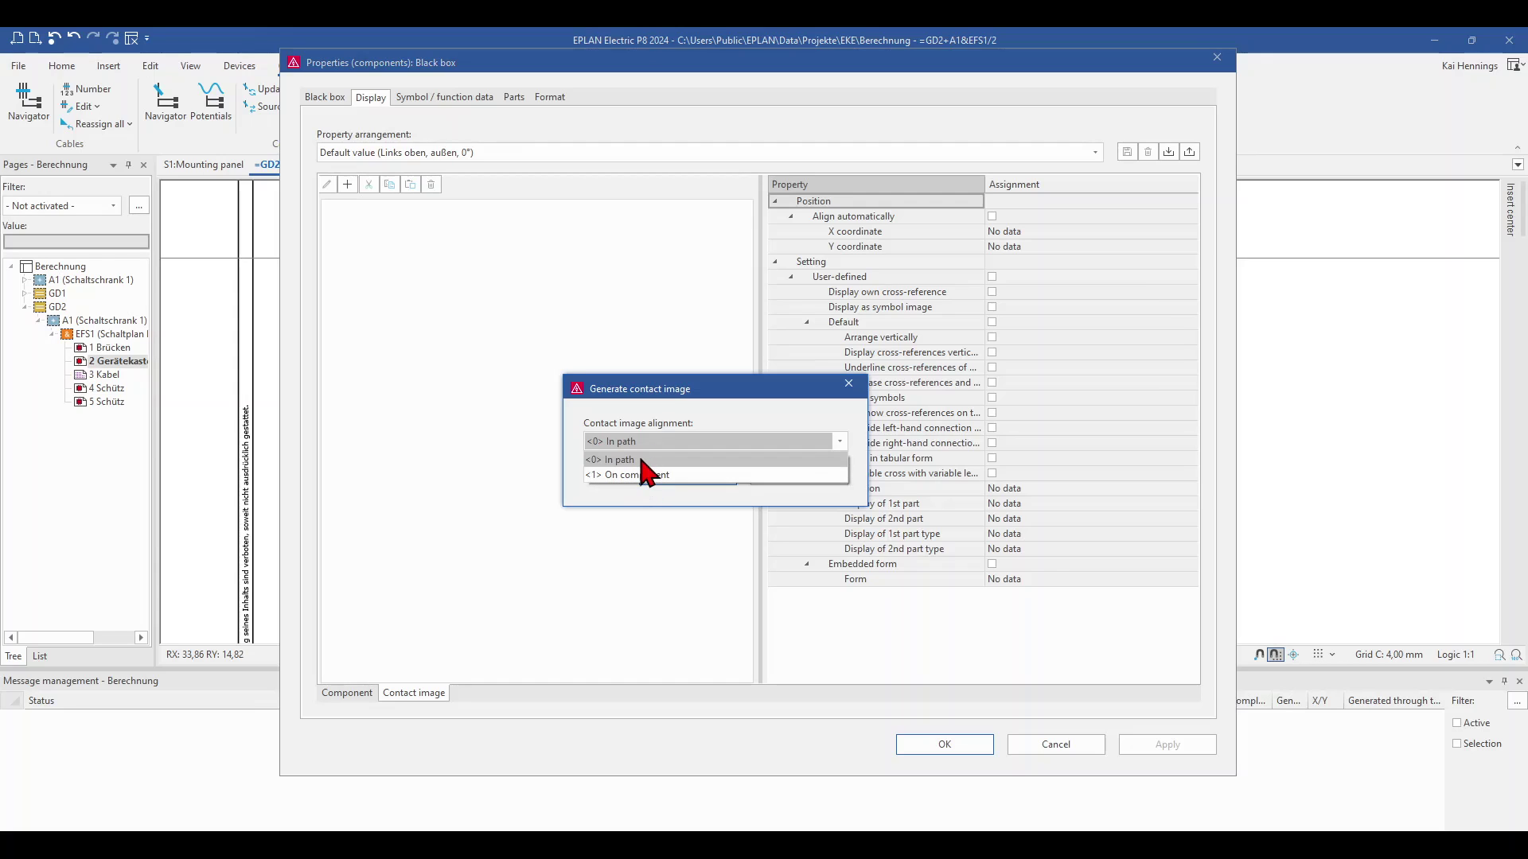
left_click(643, 461)
left_click(684, 481)
left_click(949, 748)
key("Escape")
scroll(682, 386, "down", 4)
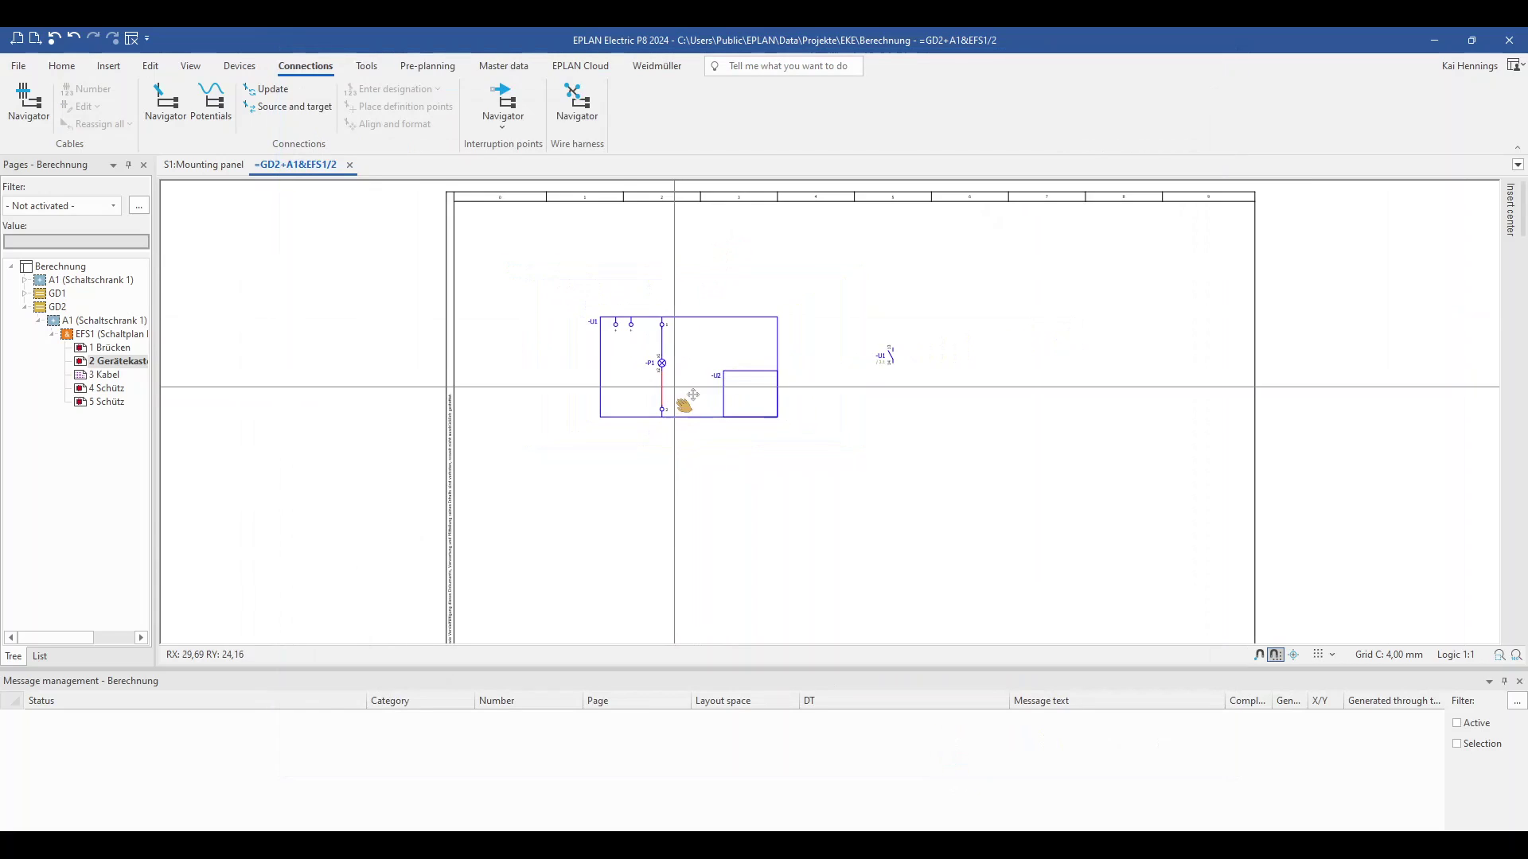
scroll(566, 633, "up", 4)
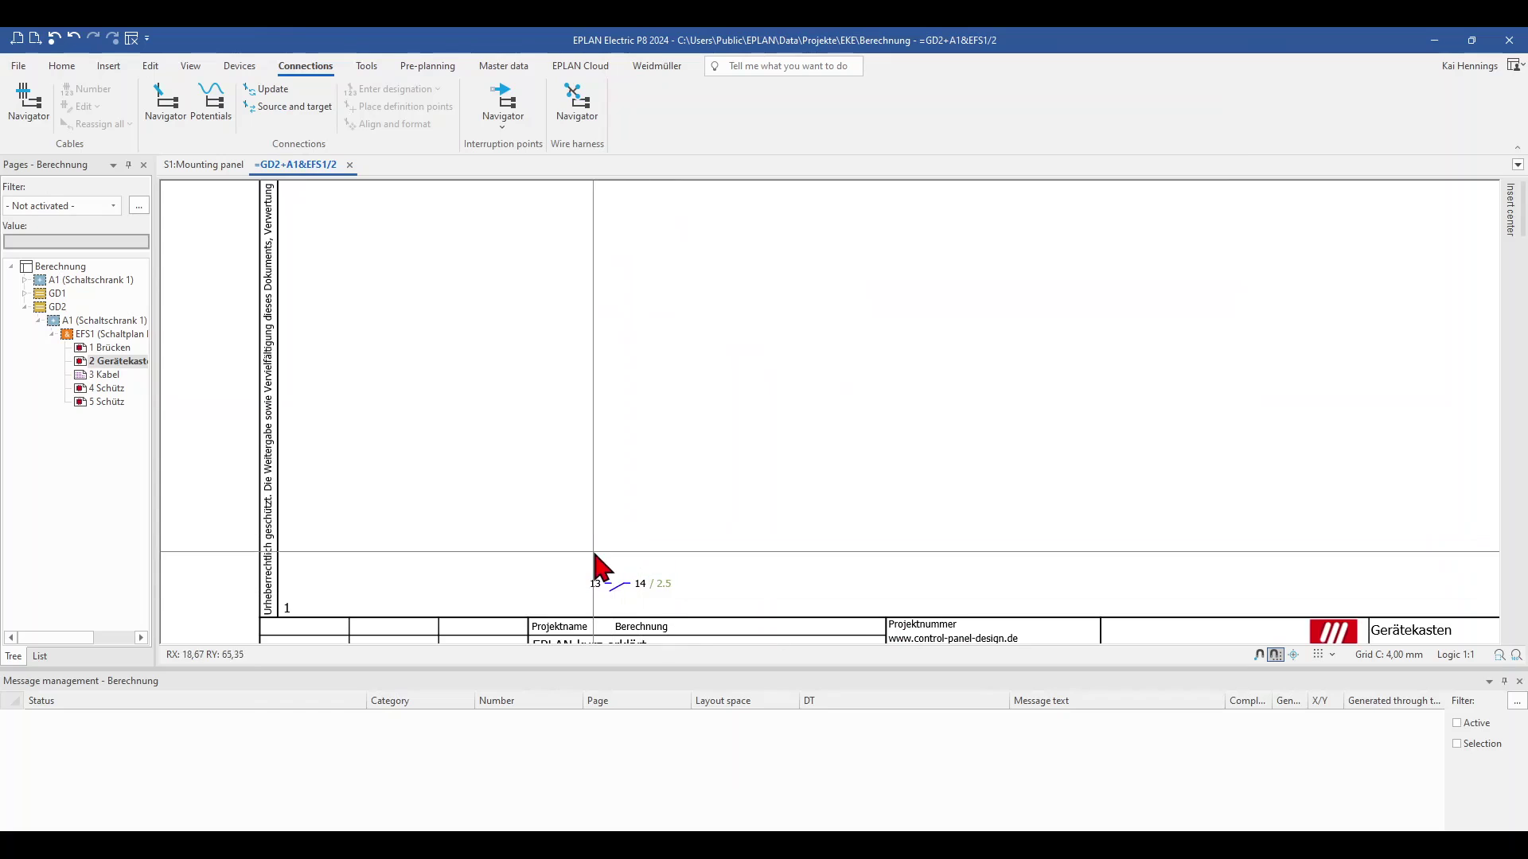
scroll(658, 586, "down", 1)
scroll(620, 582, "down", 3)
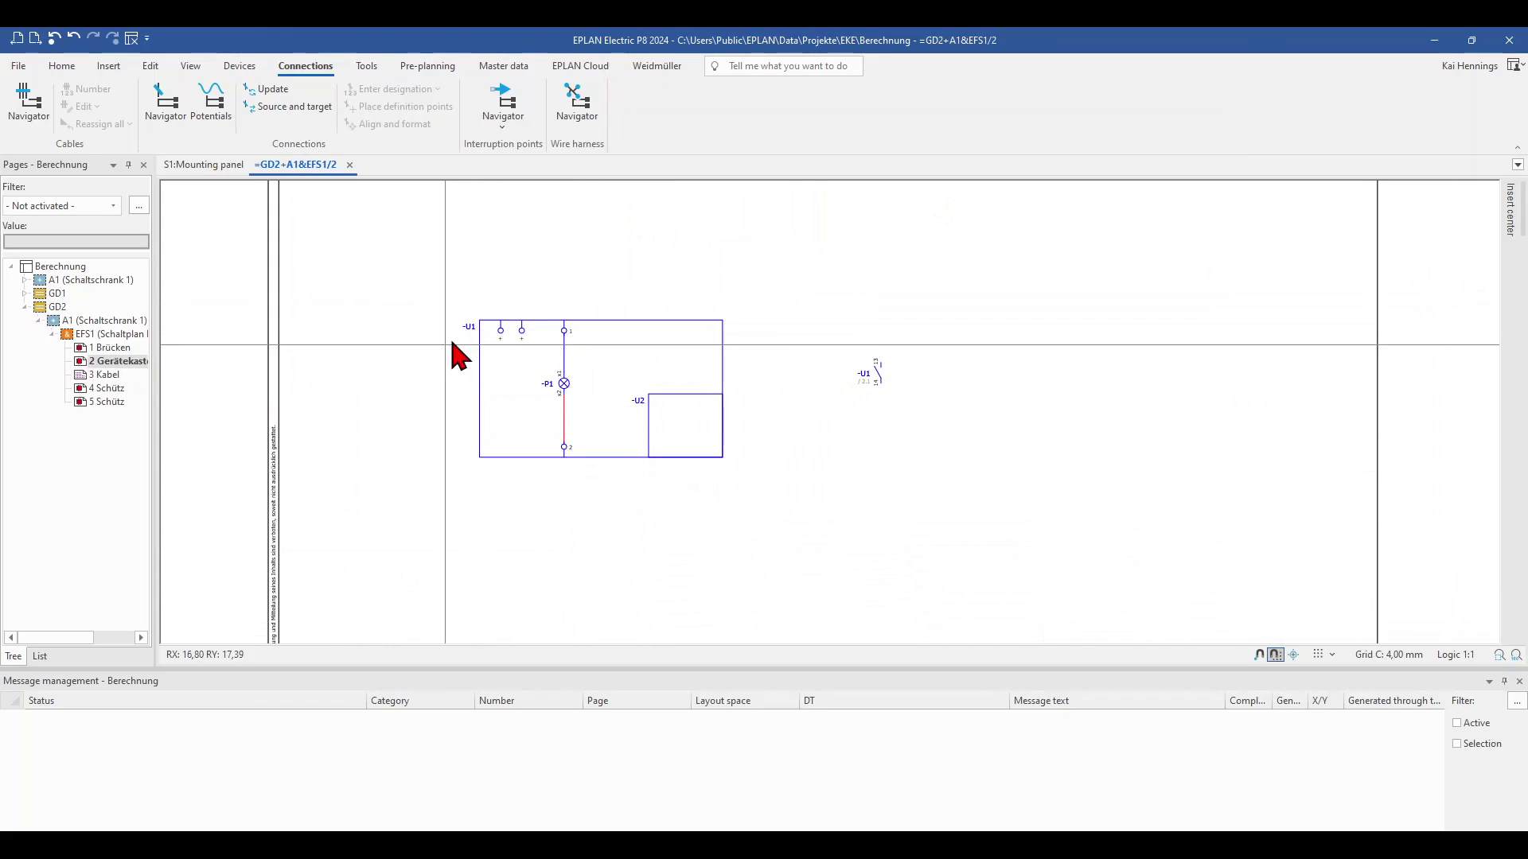
scroll(533, 343, "up", 3)
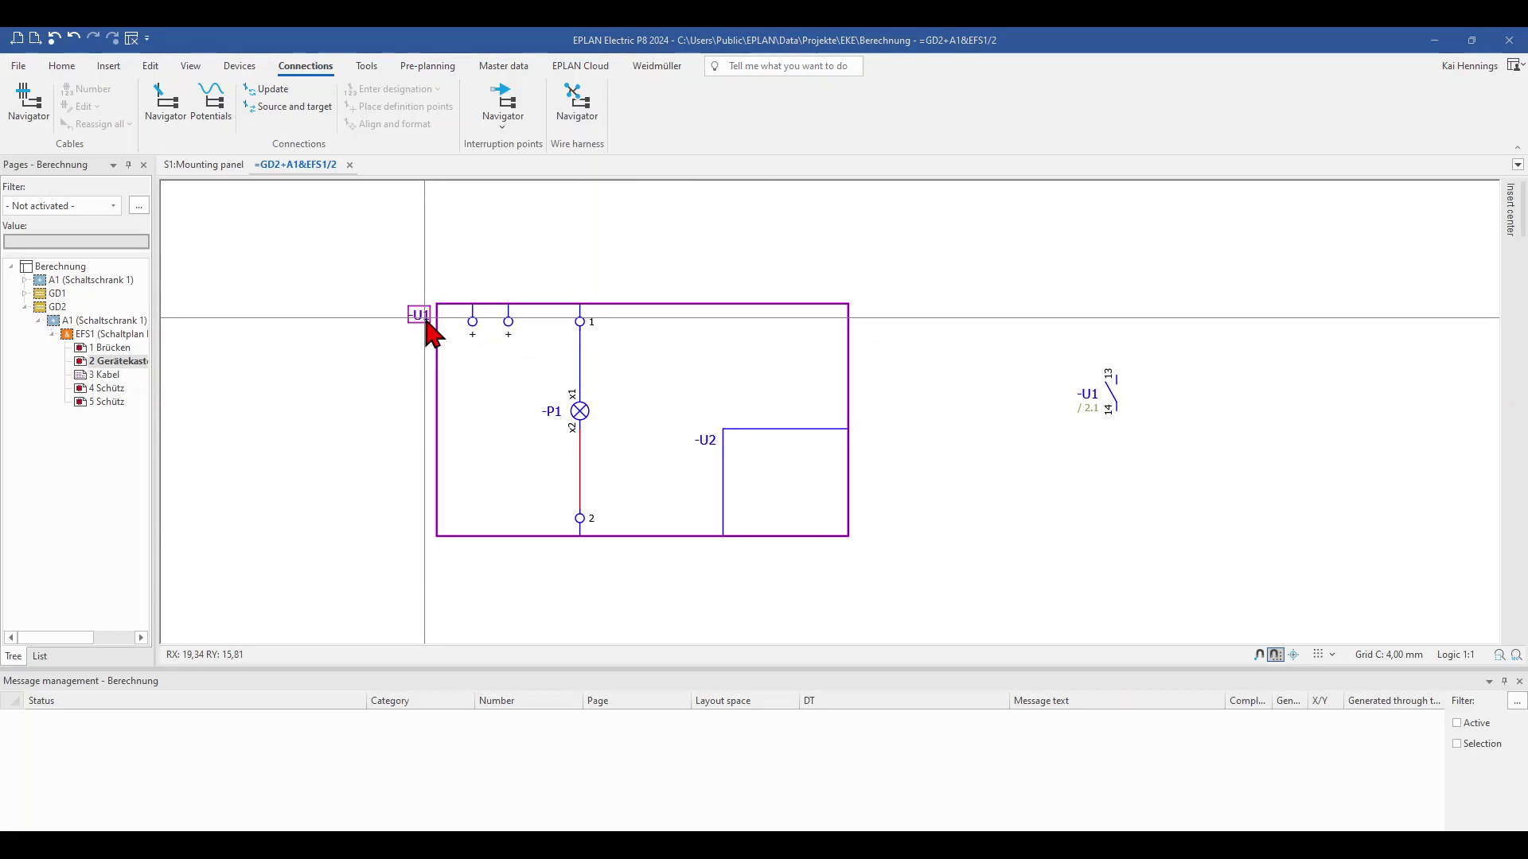
left_click(643, 304)
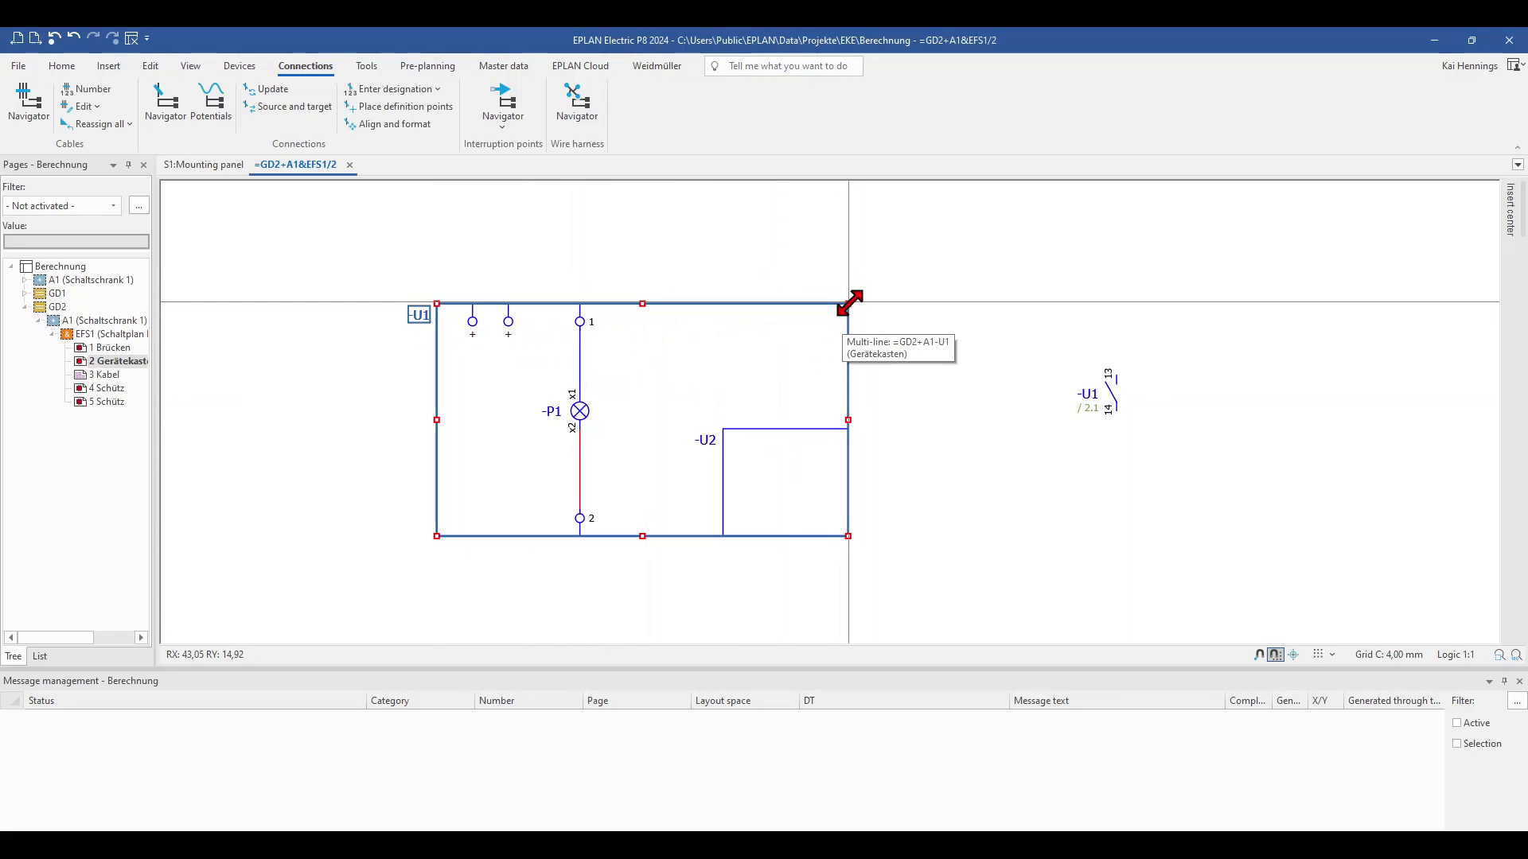
left_click_drag(848, 303, 902, 268)
left_click(901, 268)
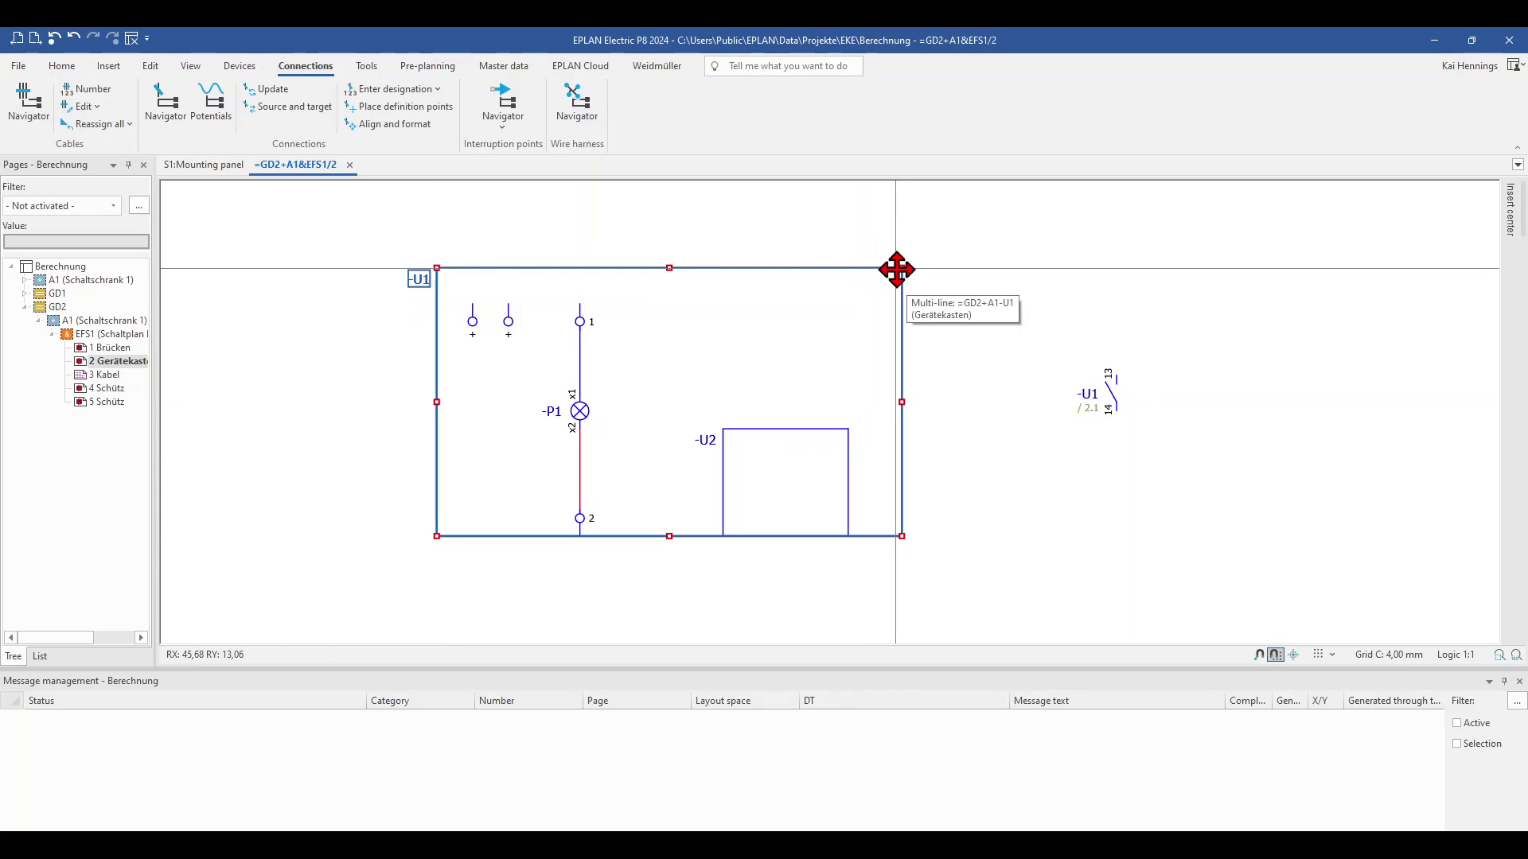
key("ctrl+z")
- In -U1's display properties, set the device tag alignment to Basis center
left_click(410, 312)
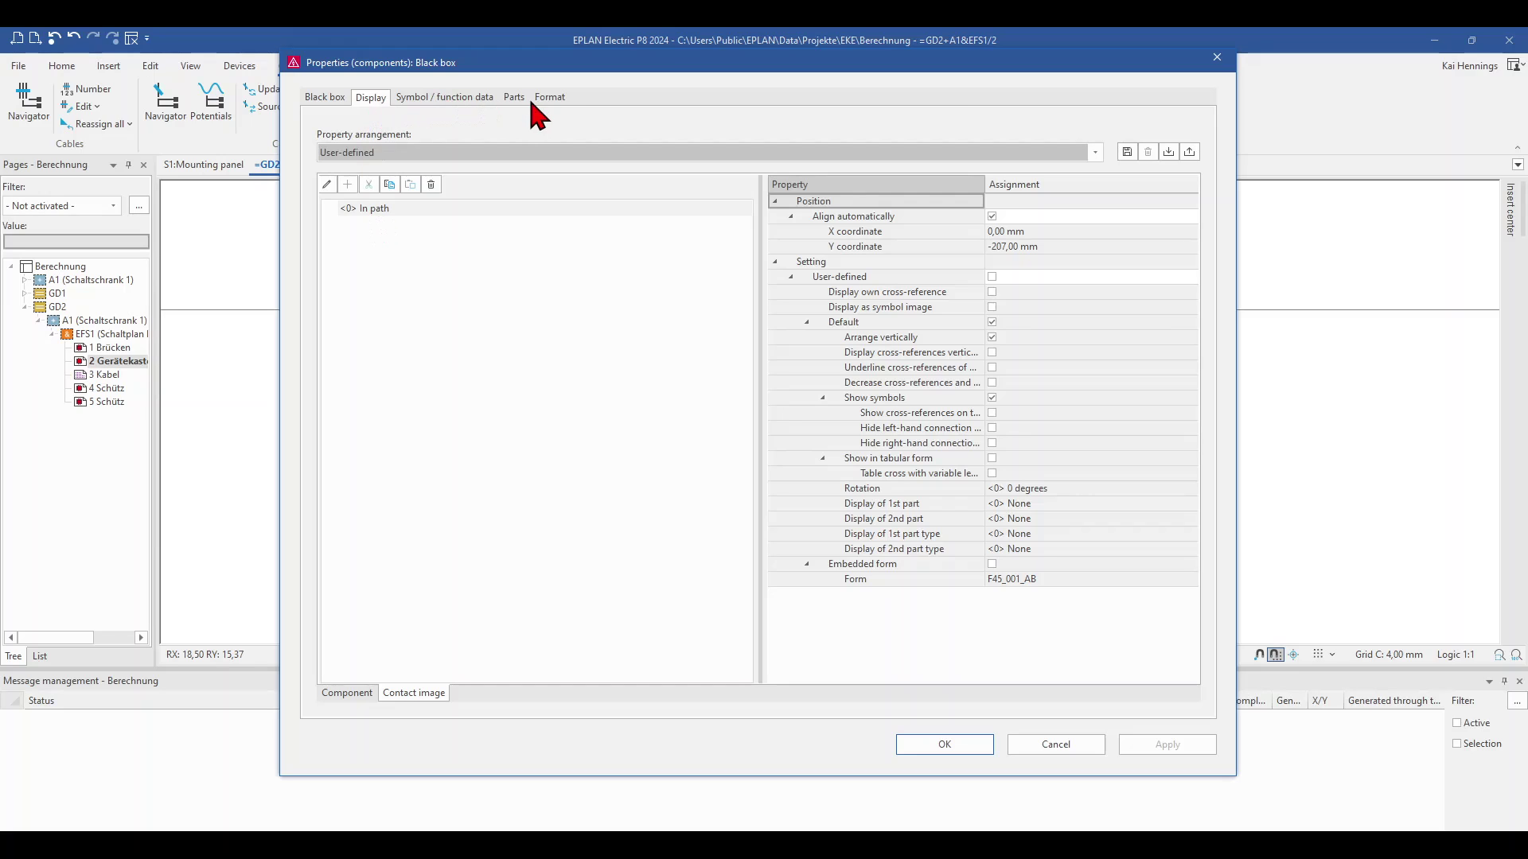
left_click(550, 99)
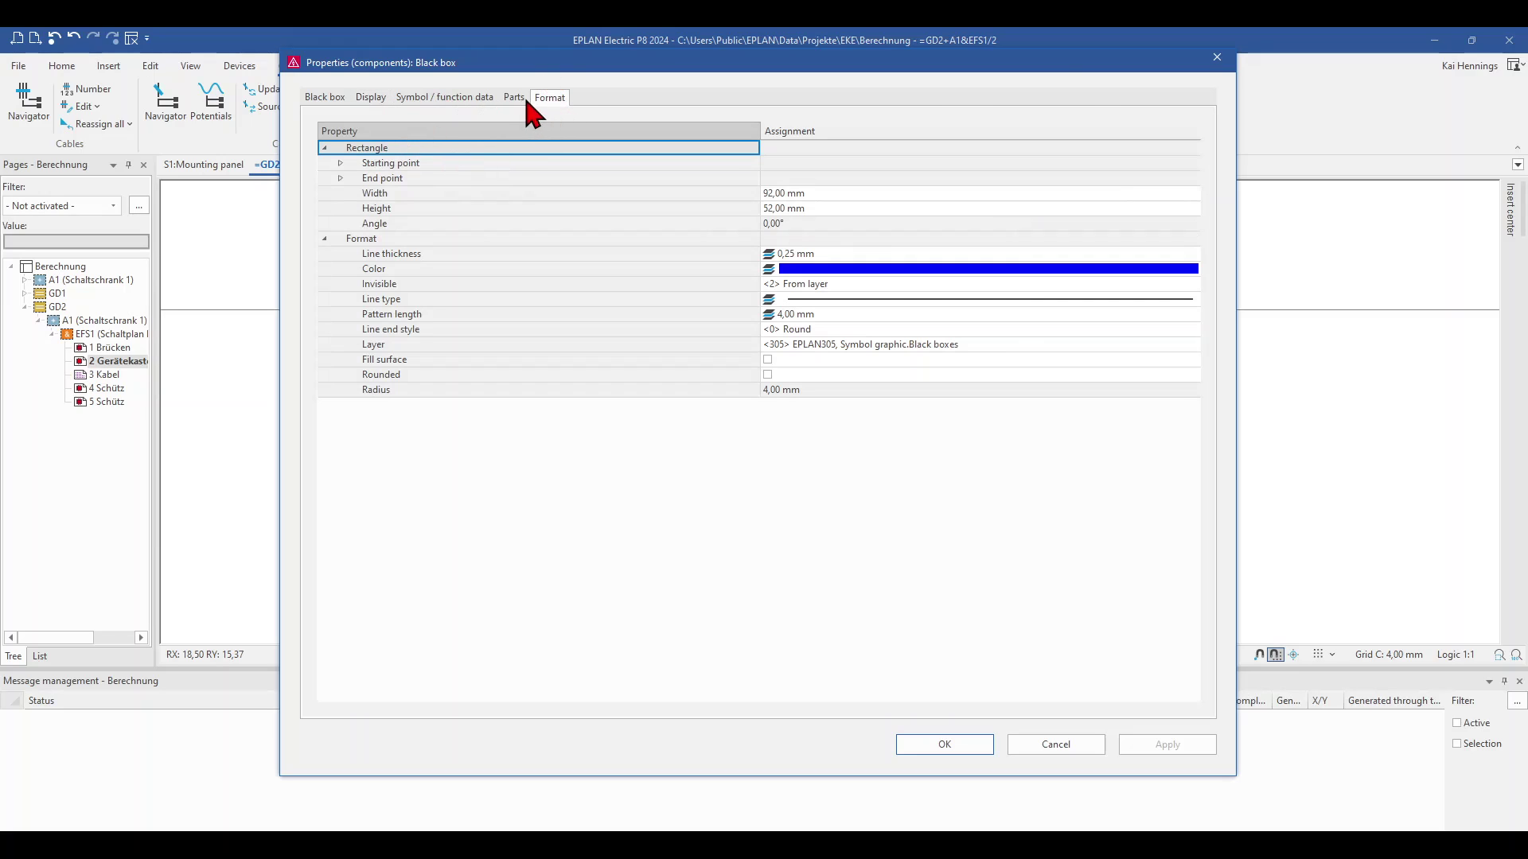
left_click(517, 98)
left_click(466, 97)
left_click(371, 98)
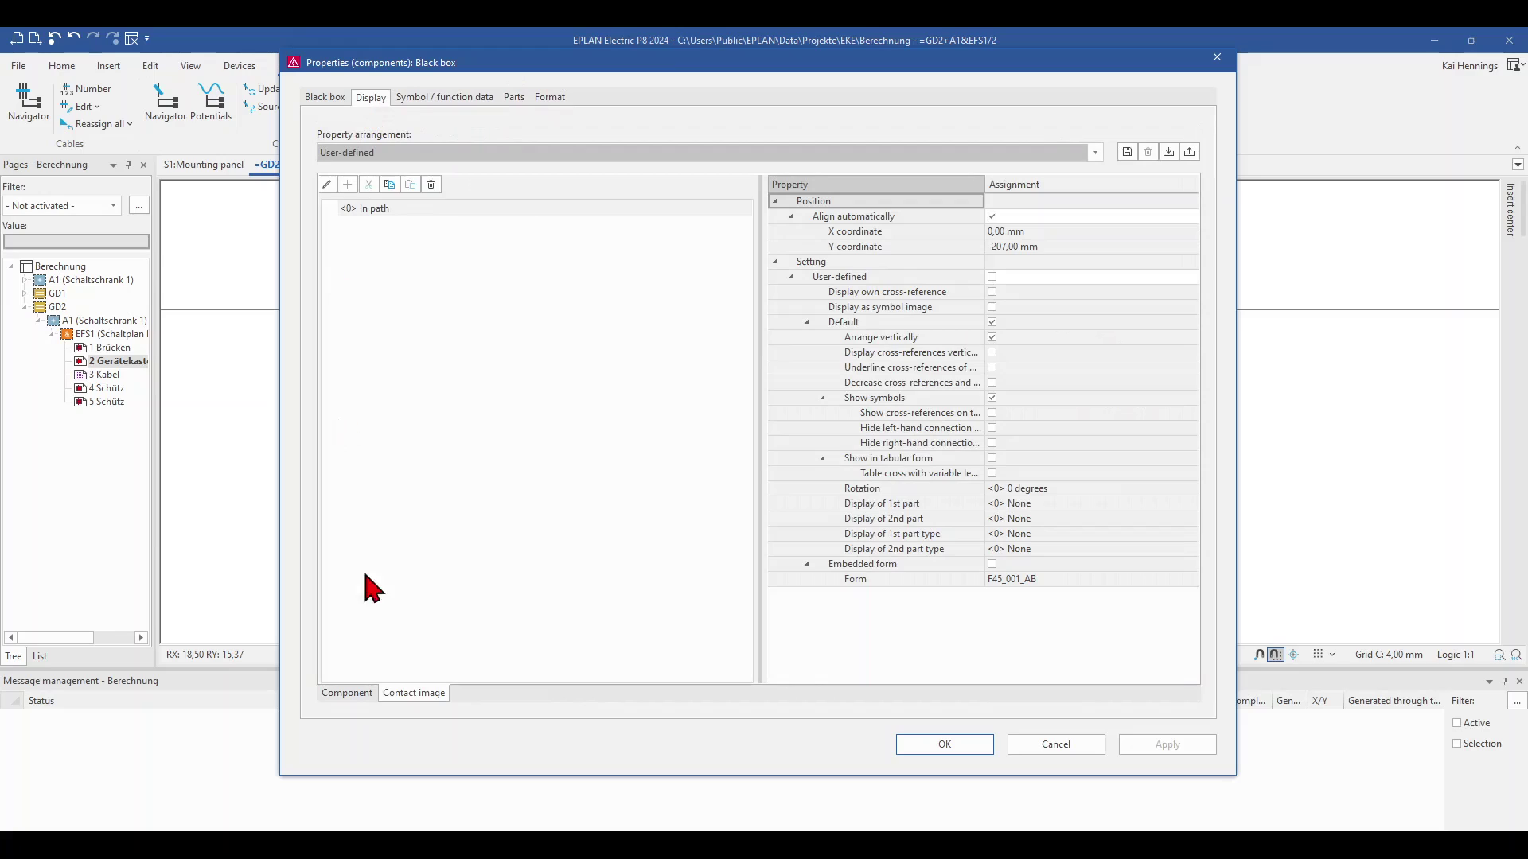
left_click(350, 694)
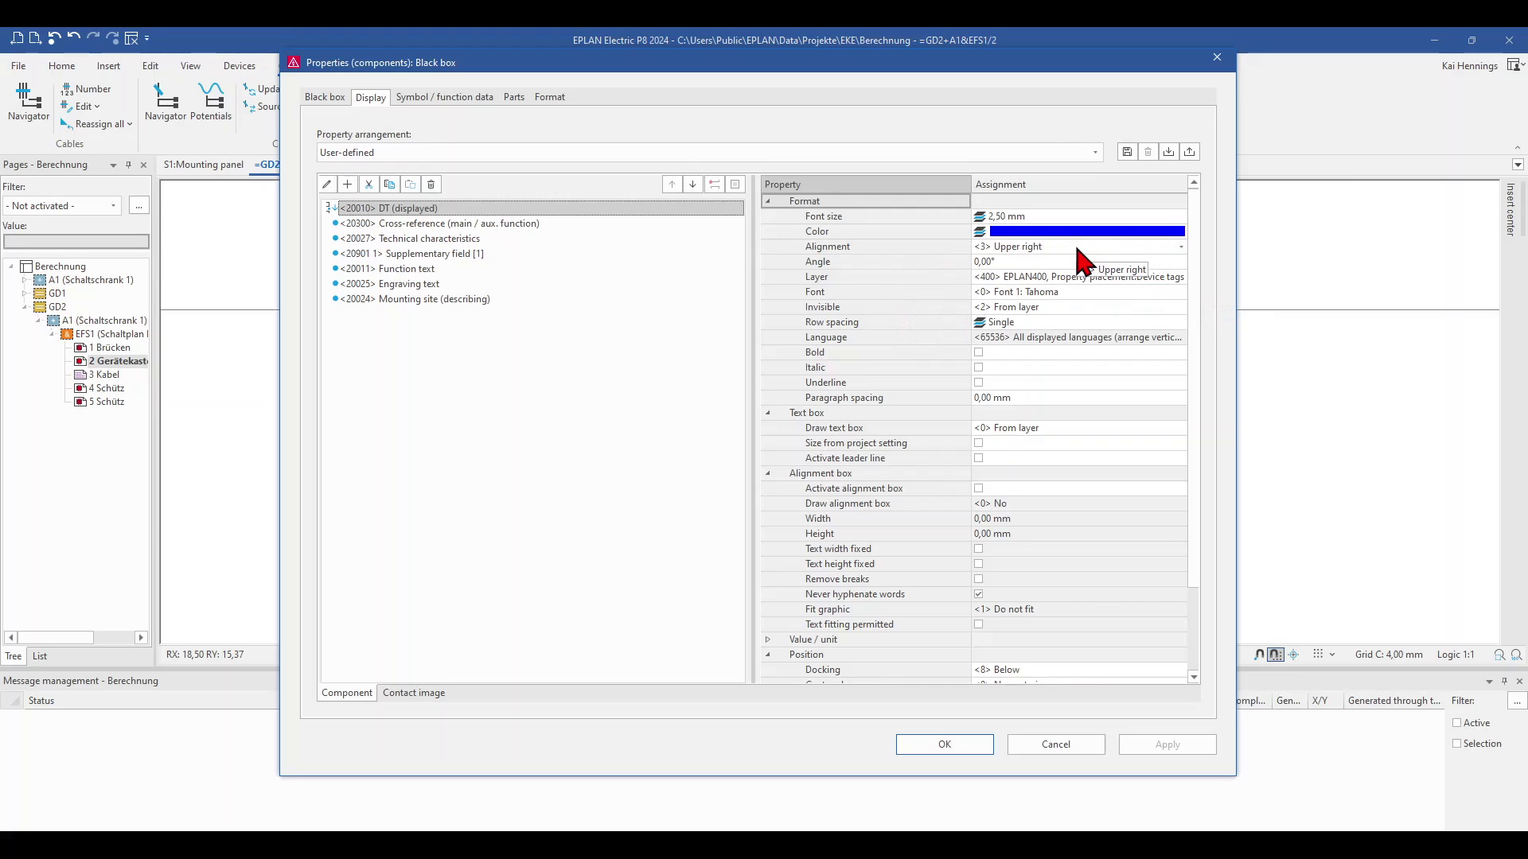
left_click(1180, 247)
left_click(1181, 246)
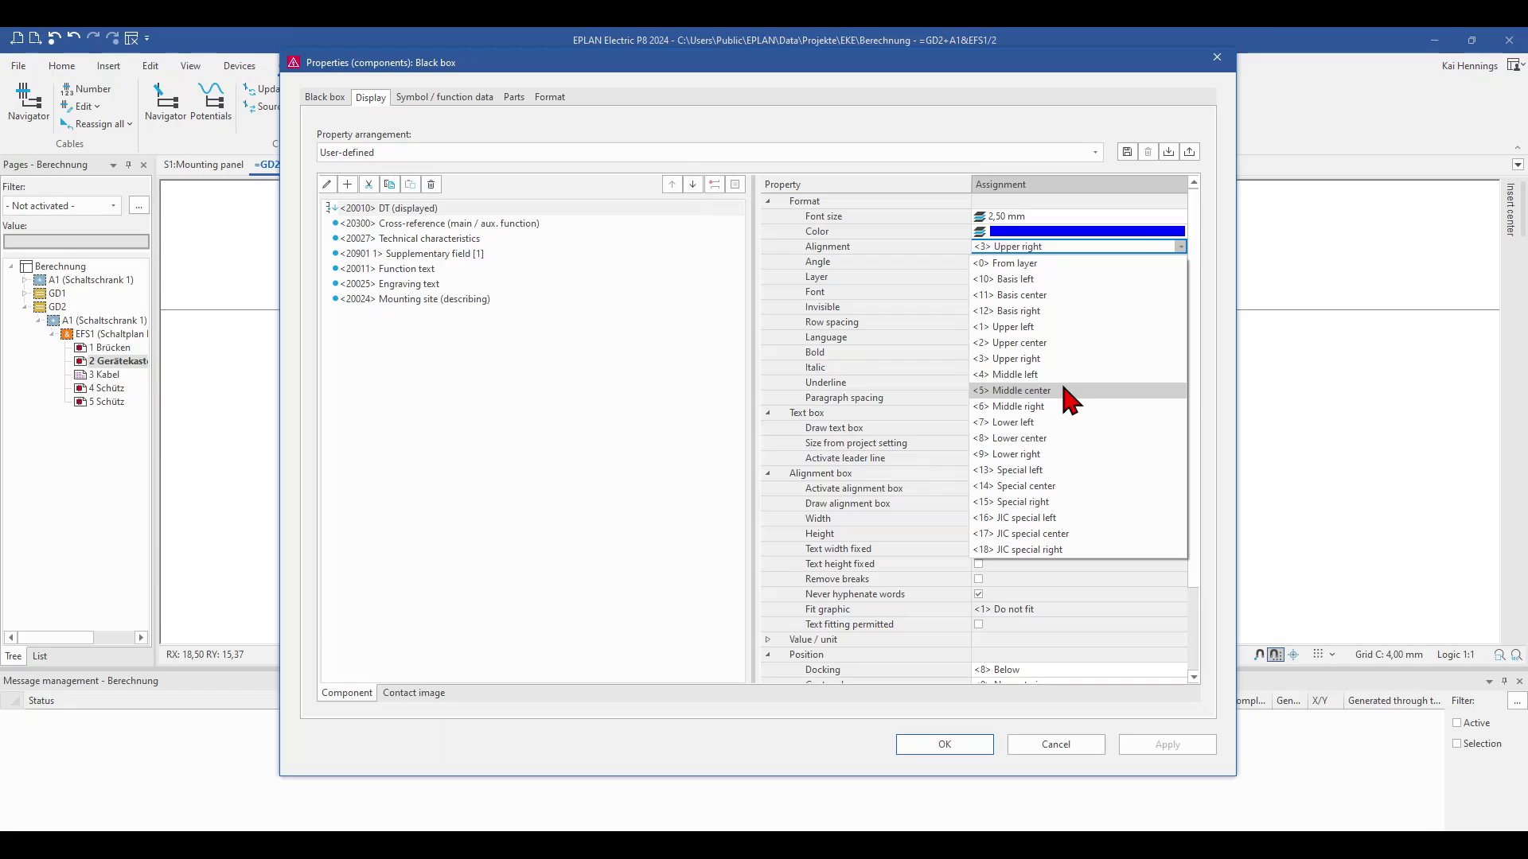
left_click(1042, 292)
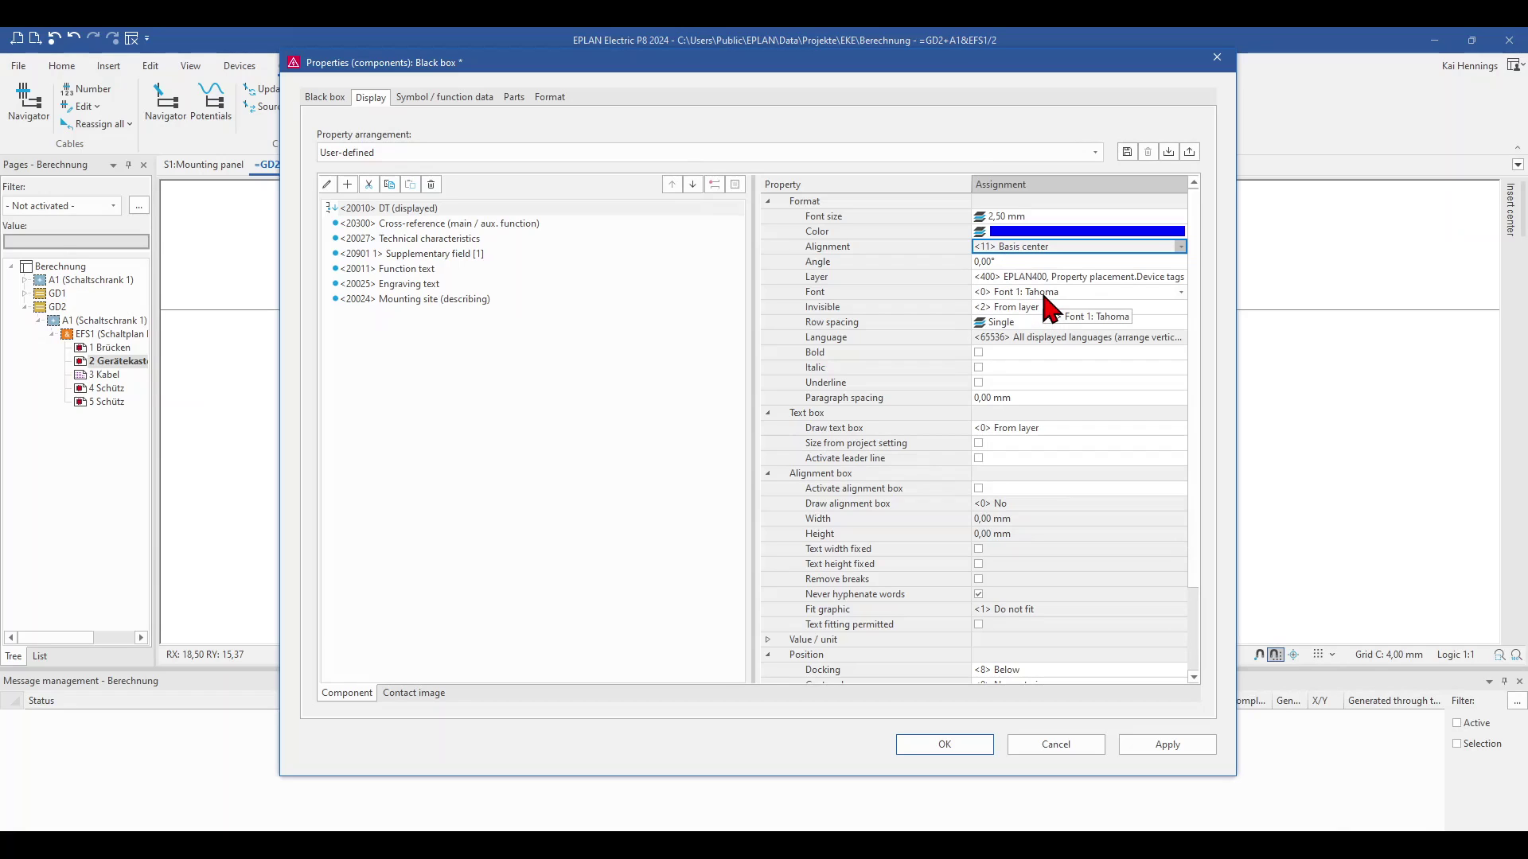
- Dock the -U1 tag Above with X/Y offsets 0 and Upper center base point
left_click(915, 624)
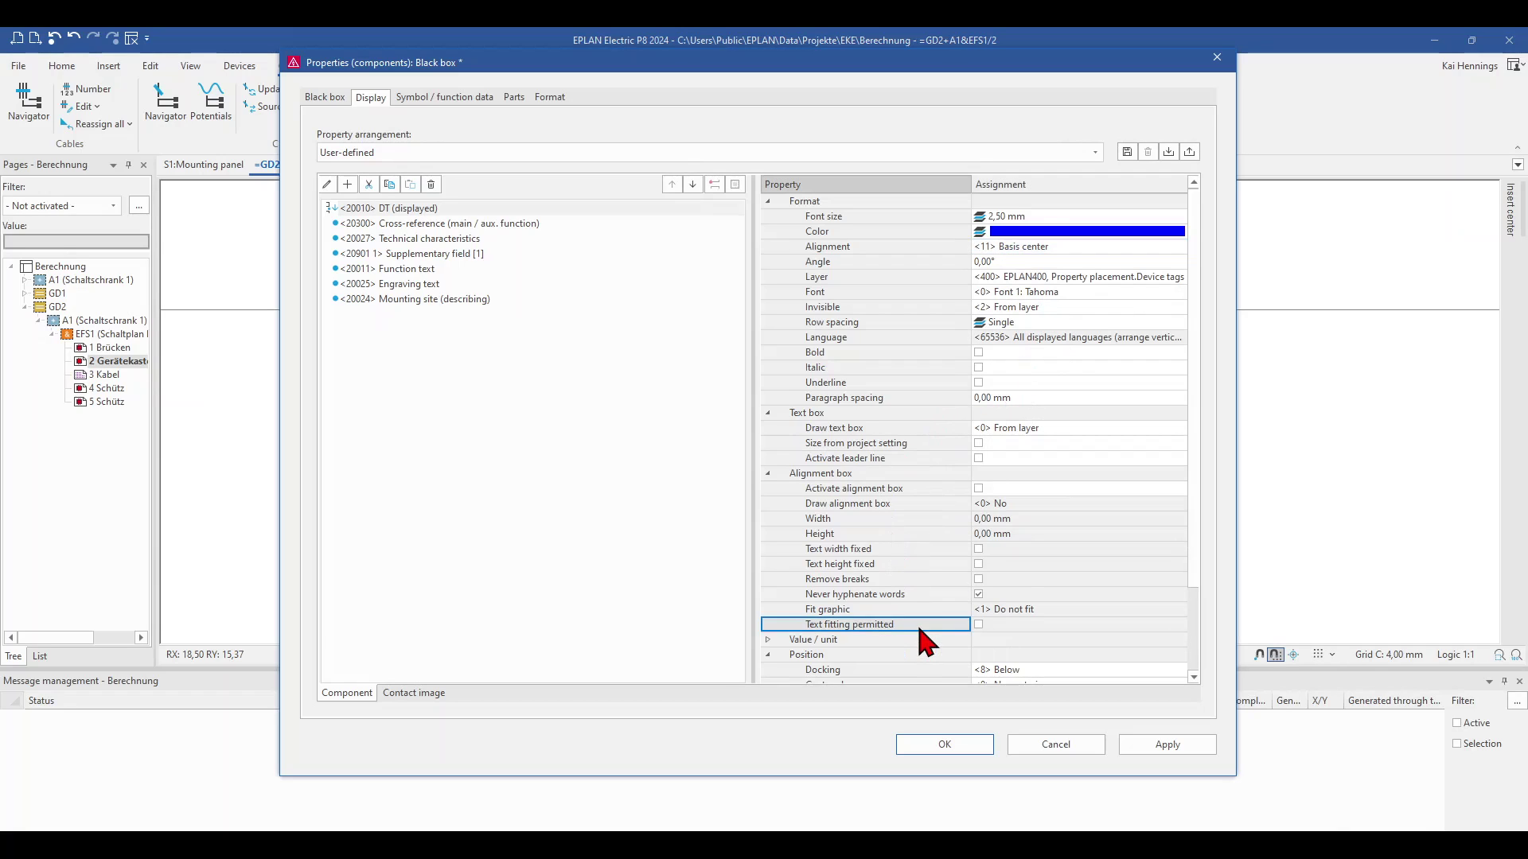
scroll(939, 626, "down", 2)
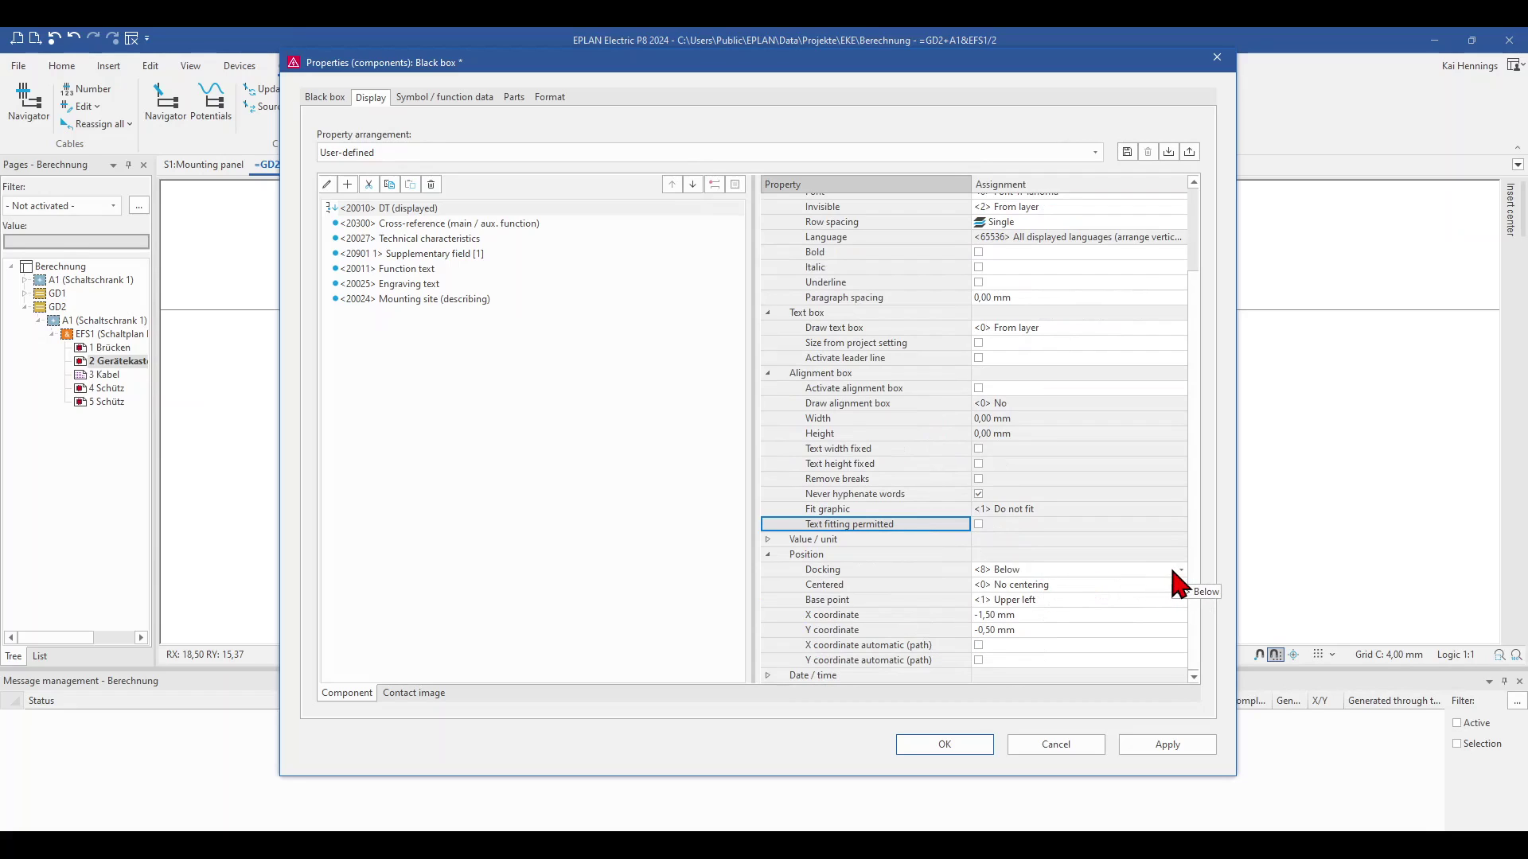
left_click(1180, 569)
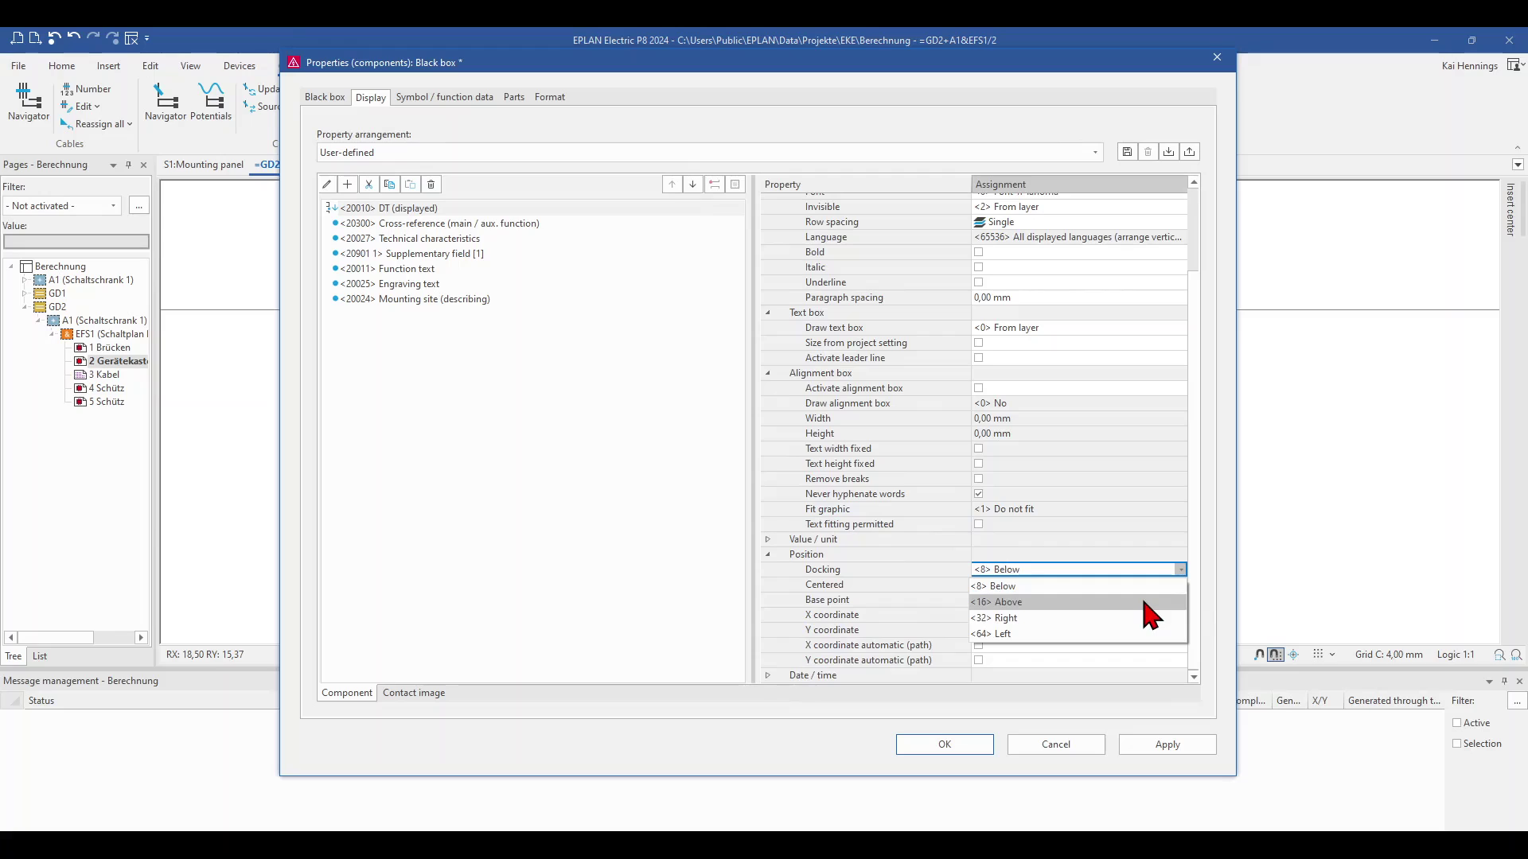
left_click(1146, 605)
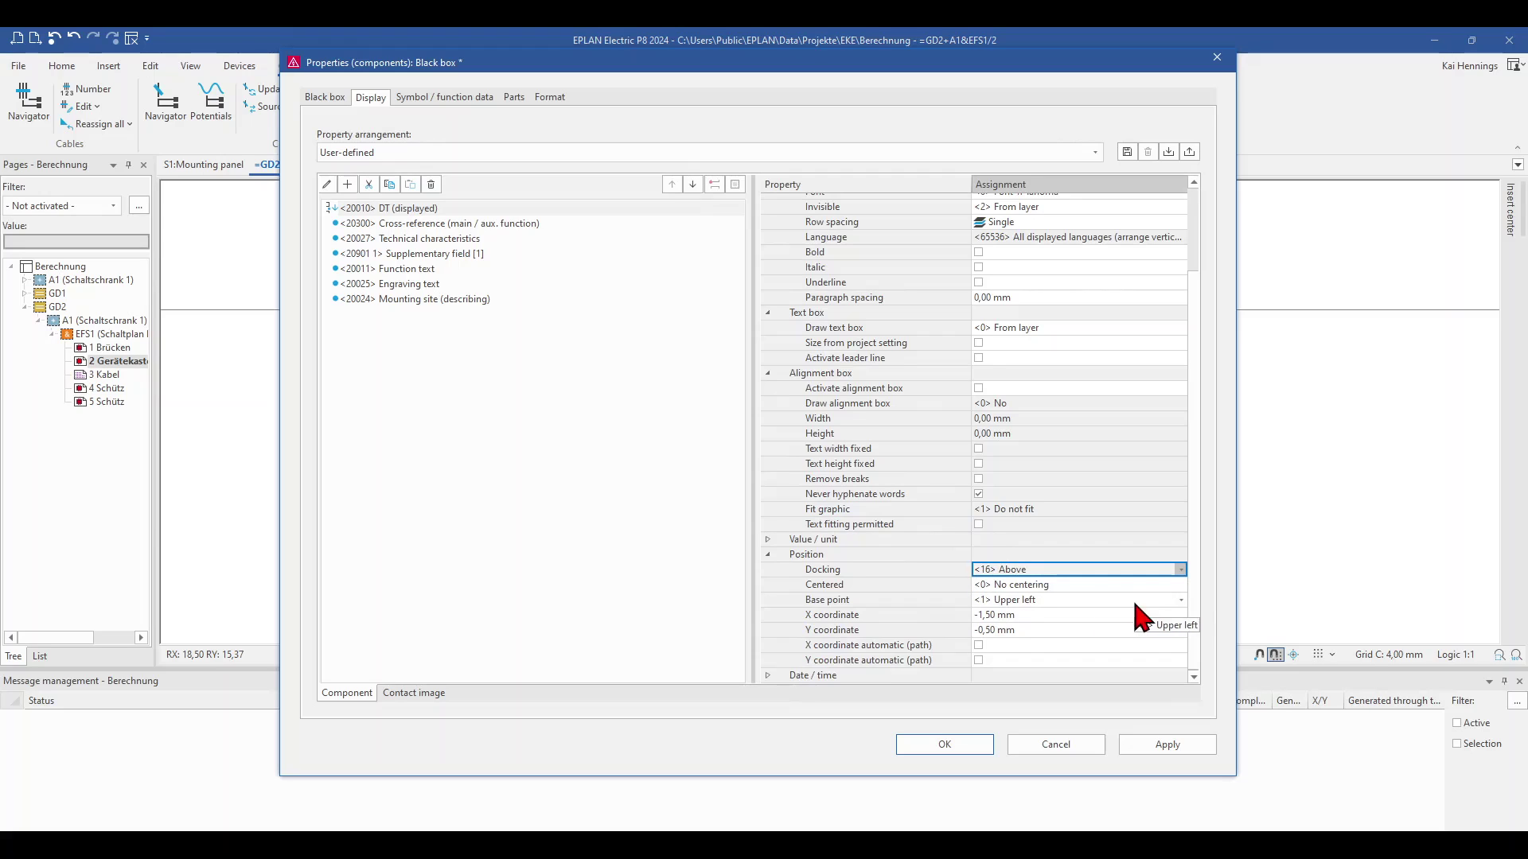
left_click(984, 614)
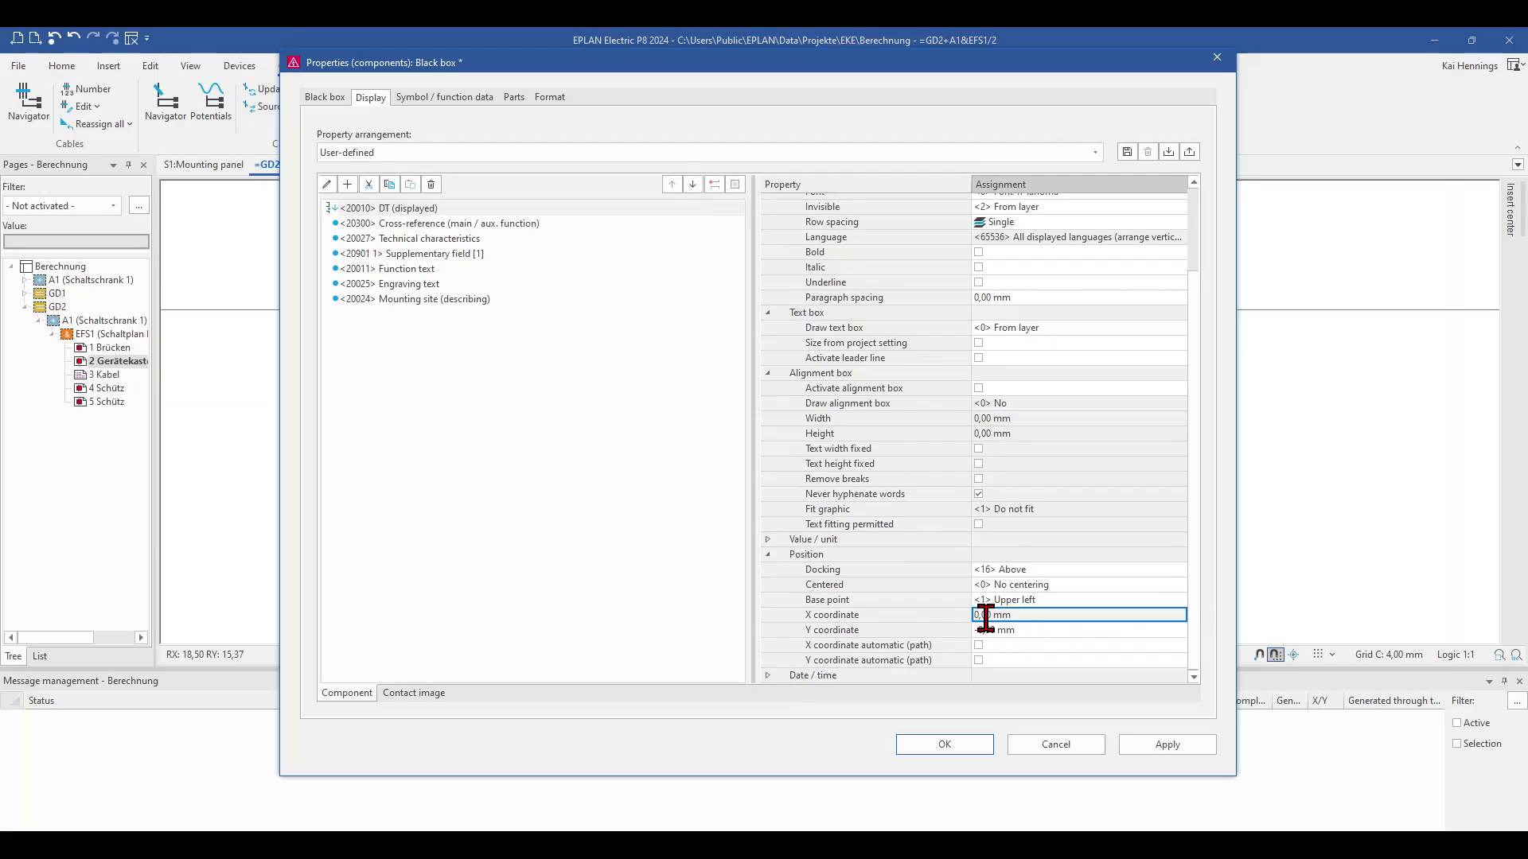
key("Return")
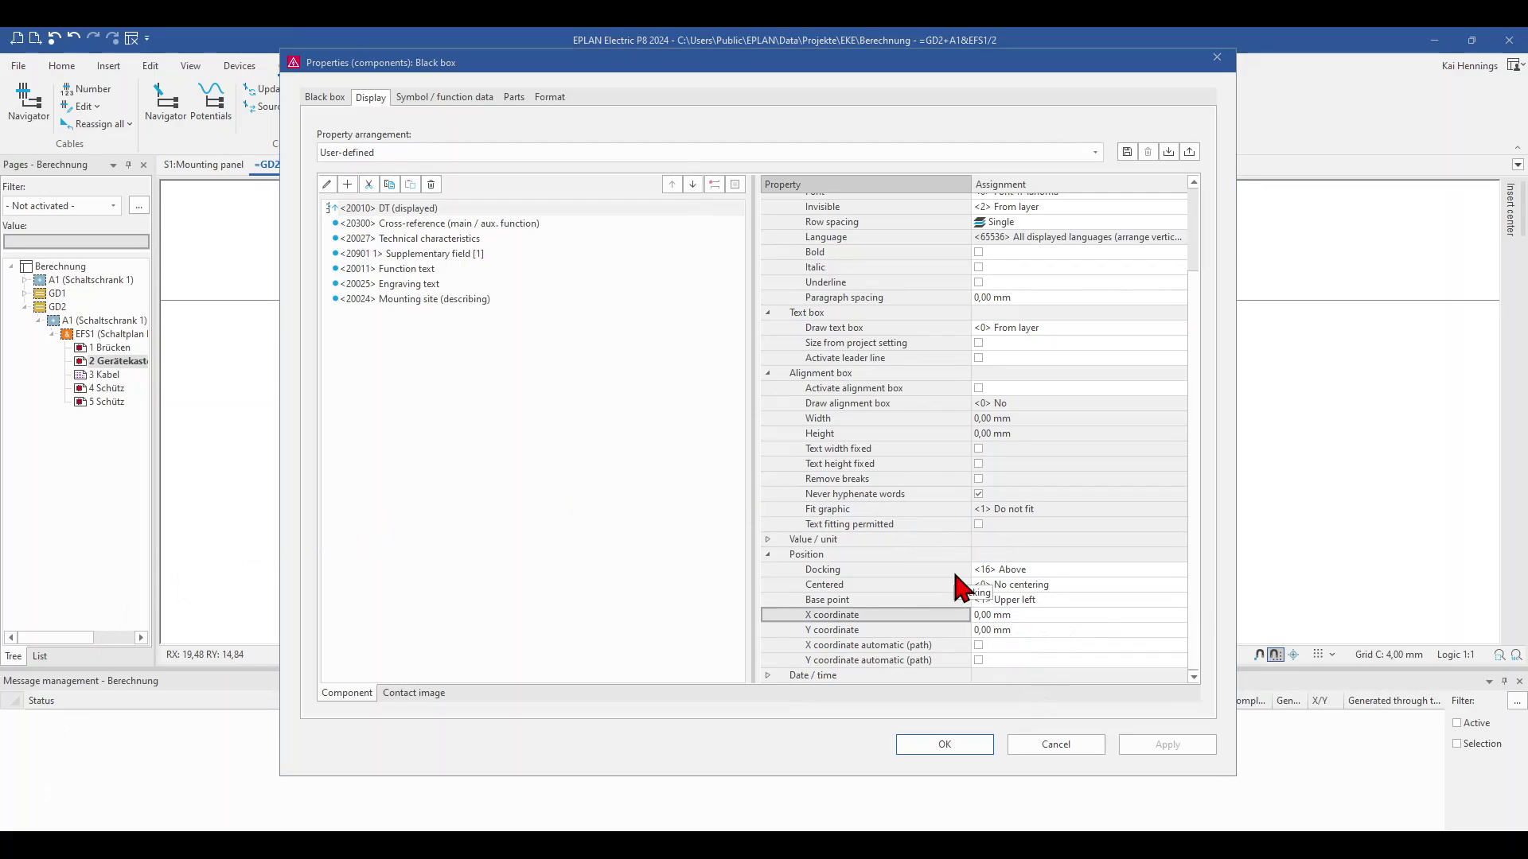
left_click(859, 600)
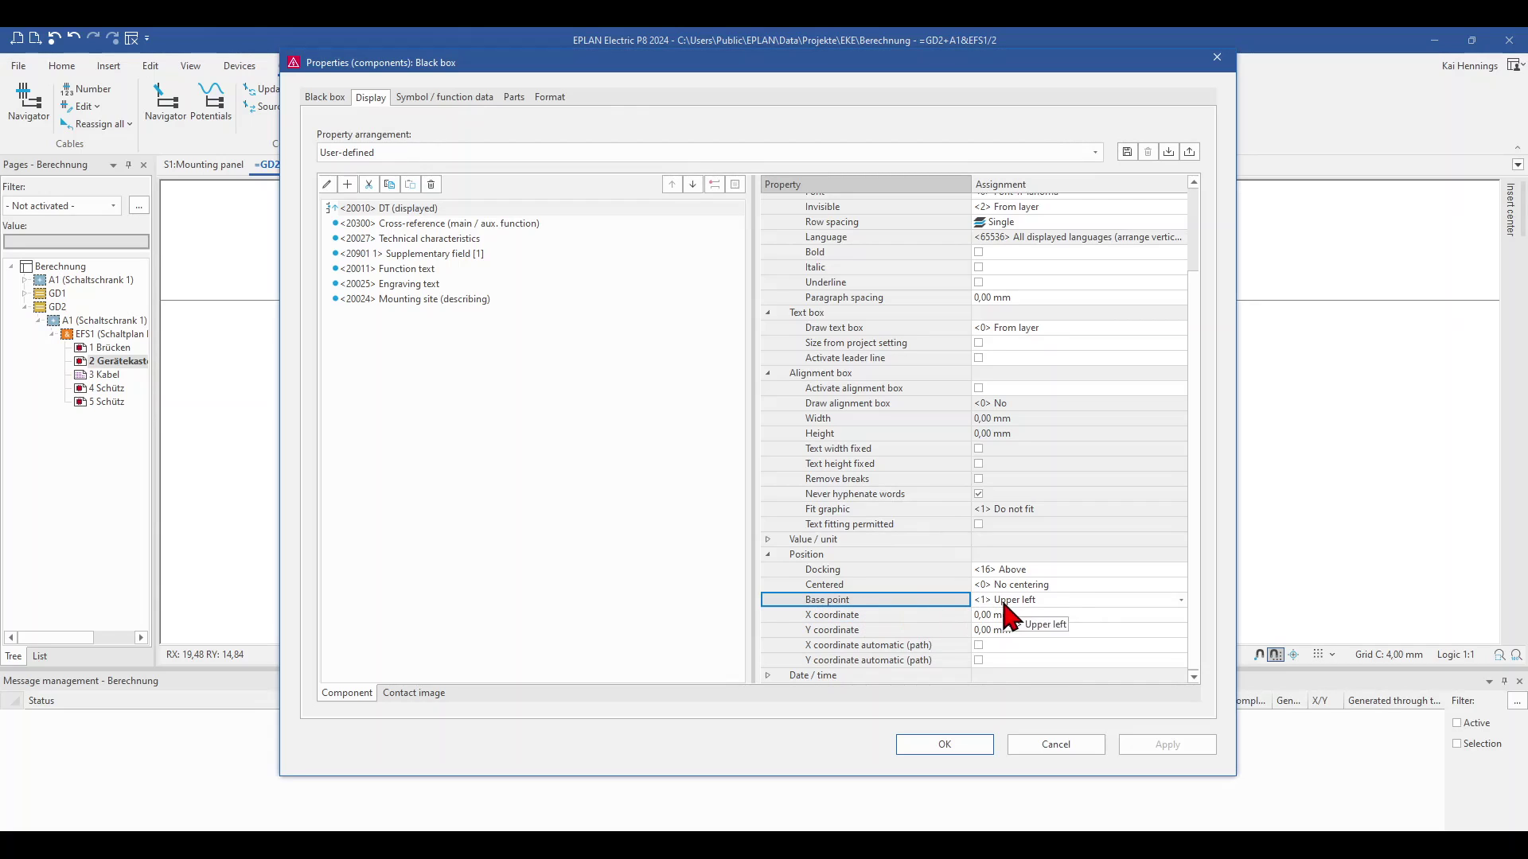
left_click(1180, 600)
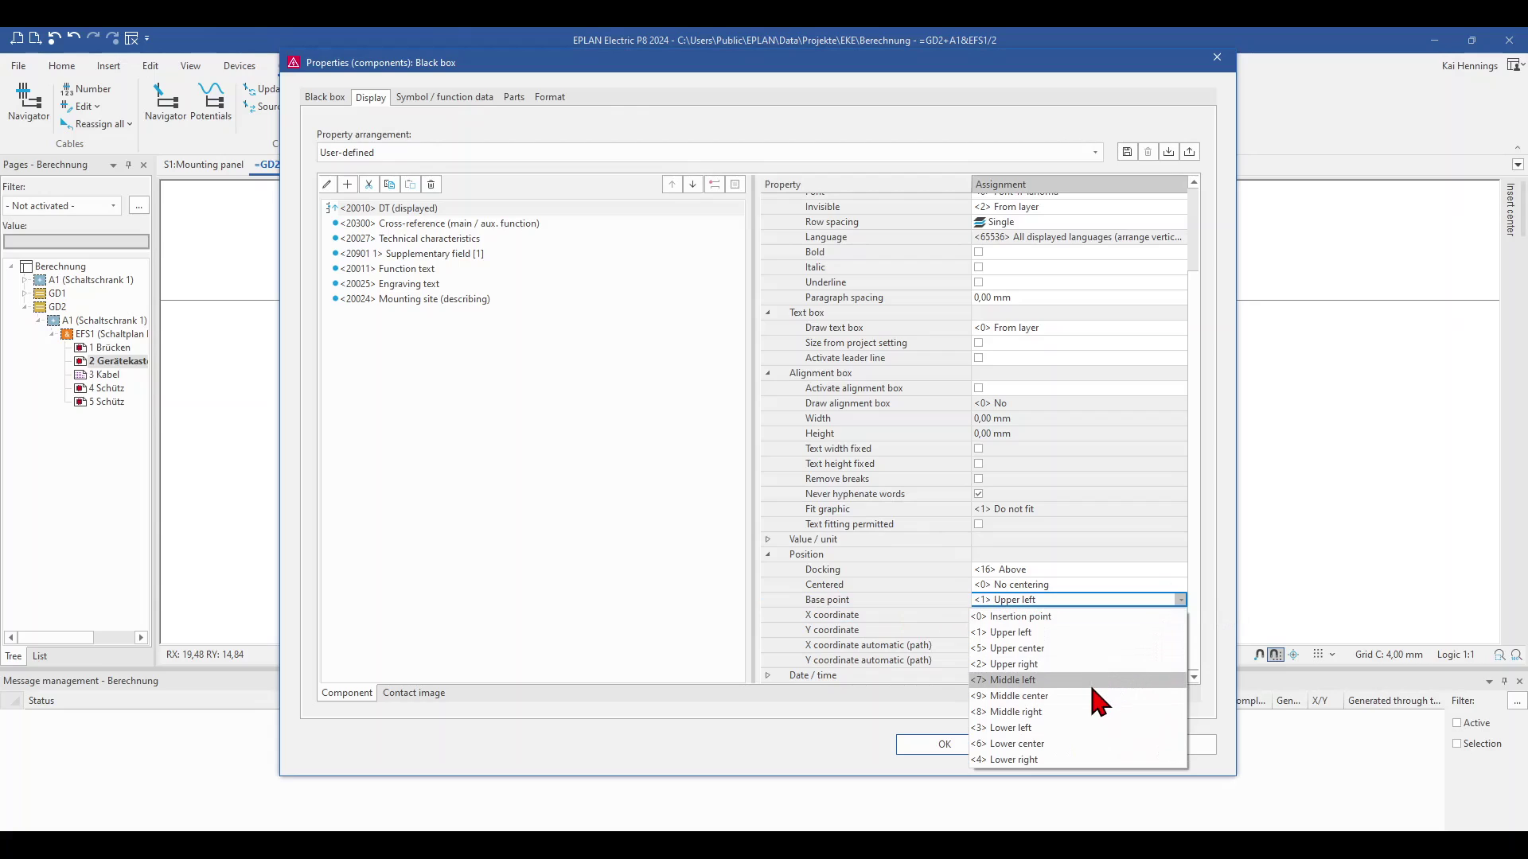
left_click(1071, 648)
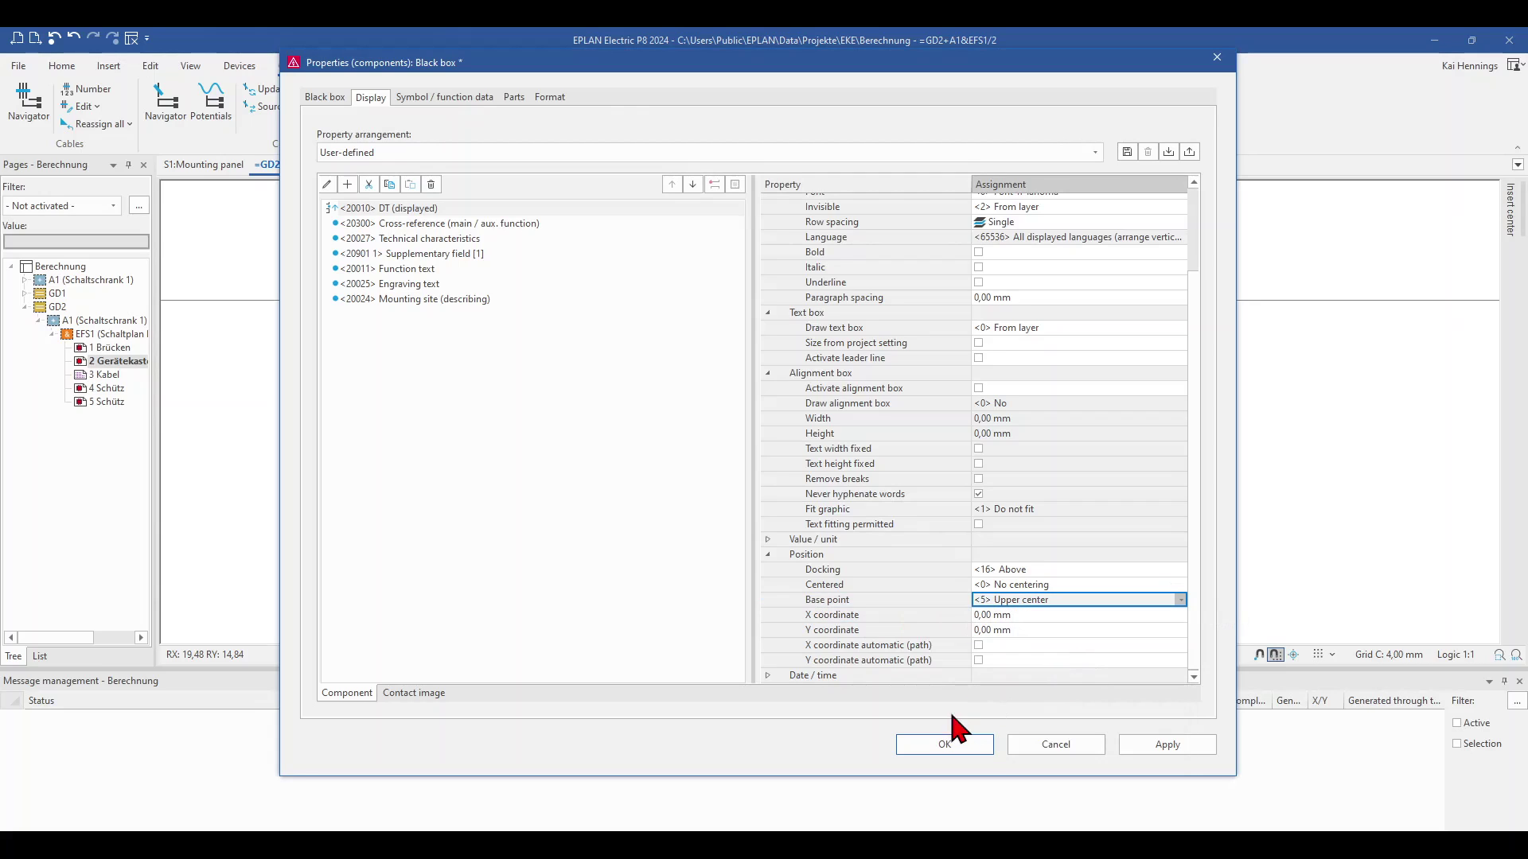
left_click(1143, 743)
left_click(931, 743)
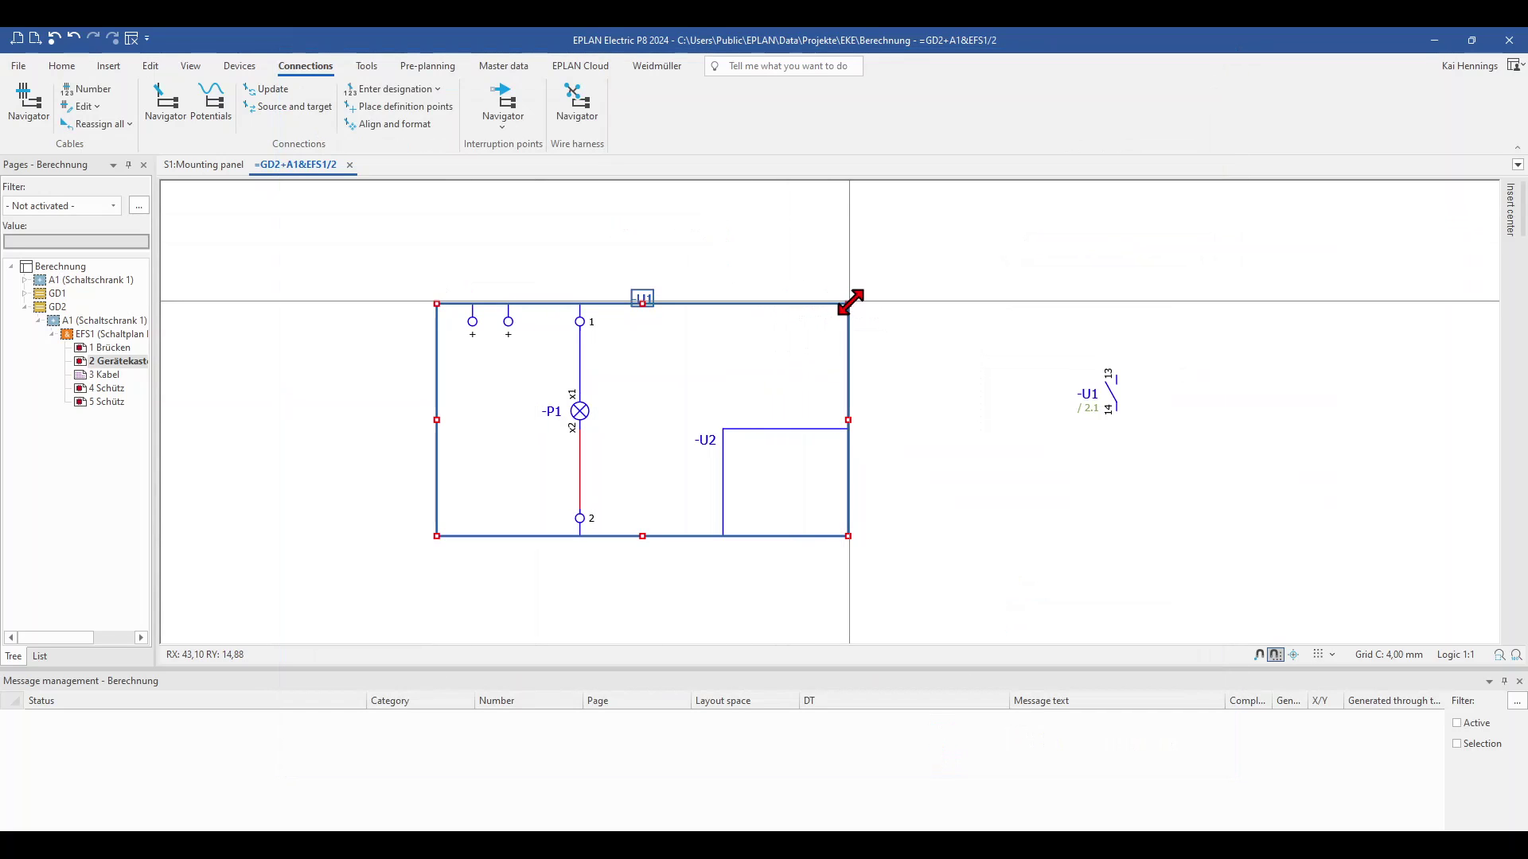
- Drag -U1's corner grip left so the box narrows inside -U2's right edge
mouse_move(851, 302)
left_mouse_down()
mouse_move(914, 273)
mouse_move(830, 303)
left_mouse_up()
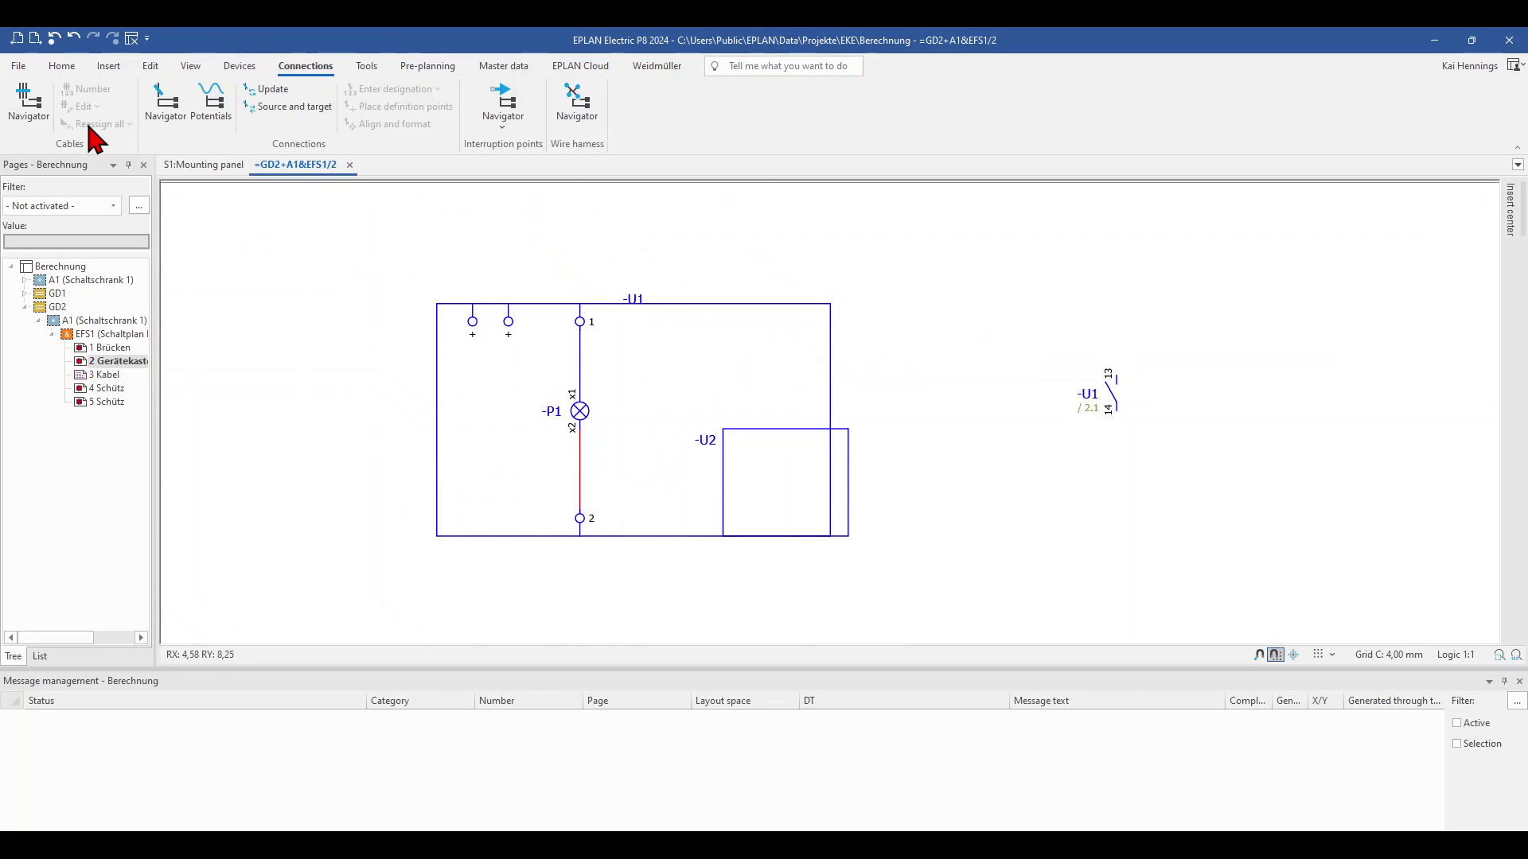
- Turn off Extended reference identification in the project structure settings
left_click(17, 67)
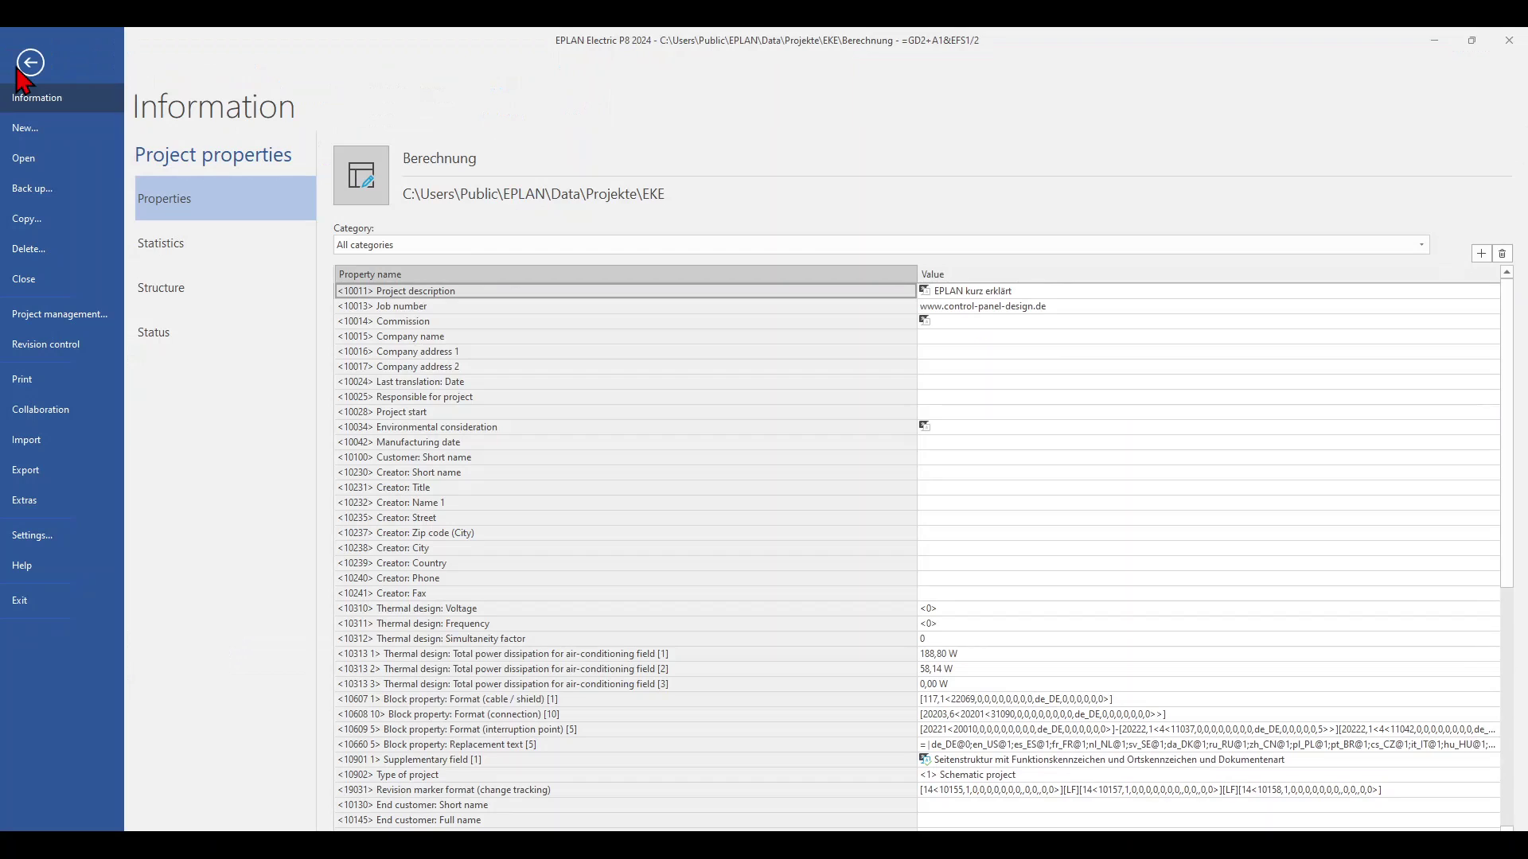
left_click(164, 295)
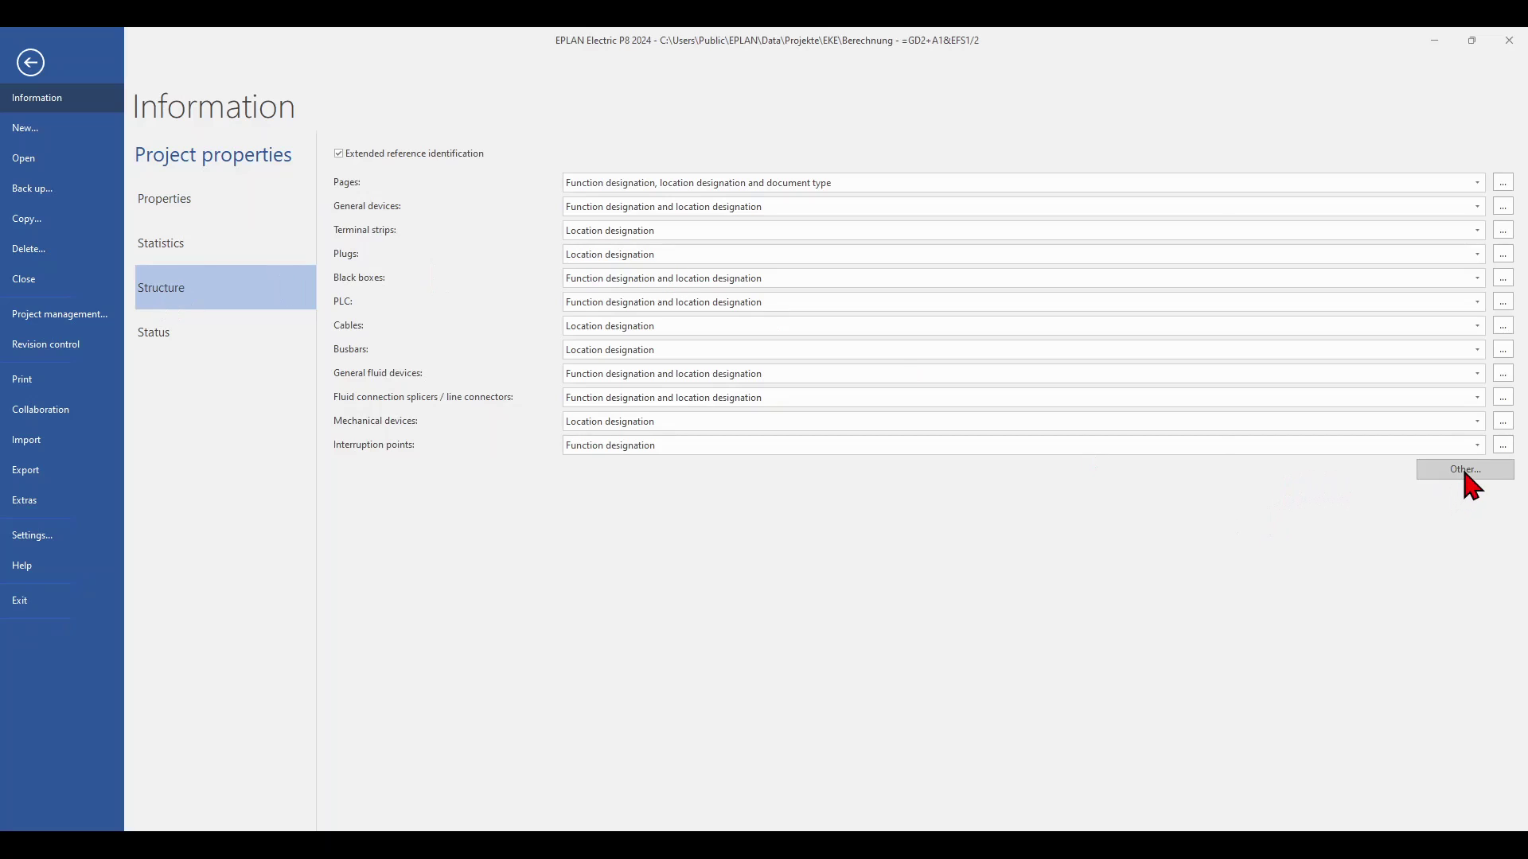
left_click(1464, 471)
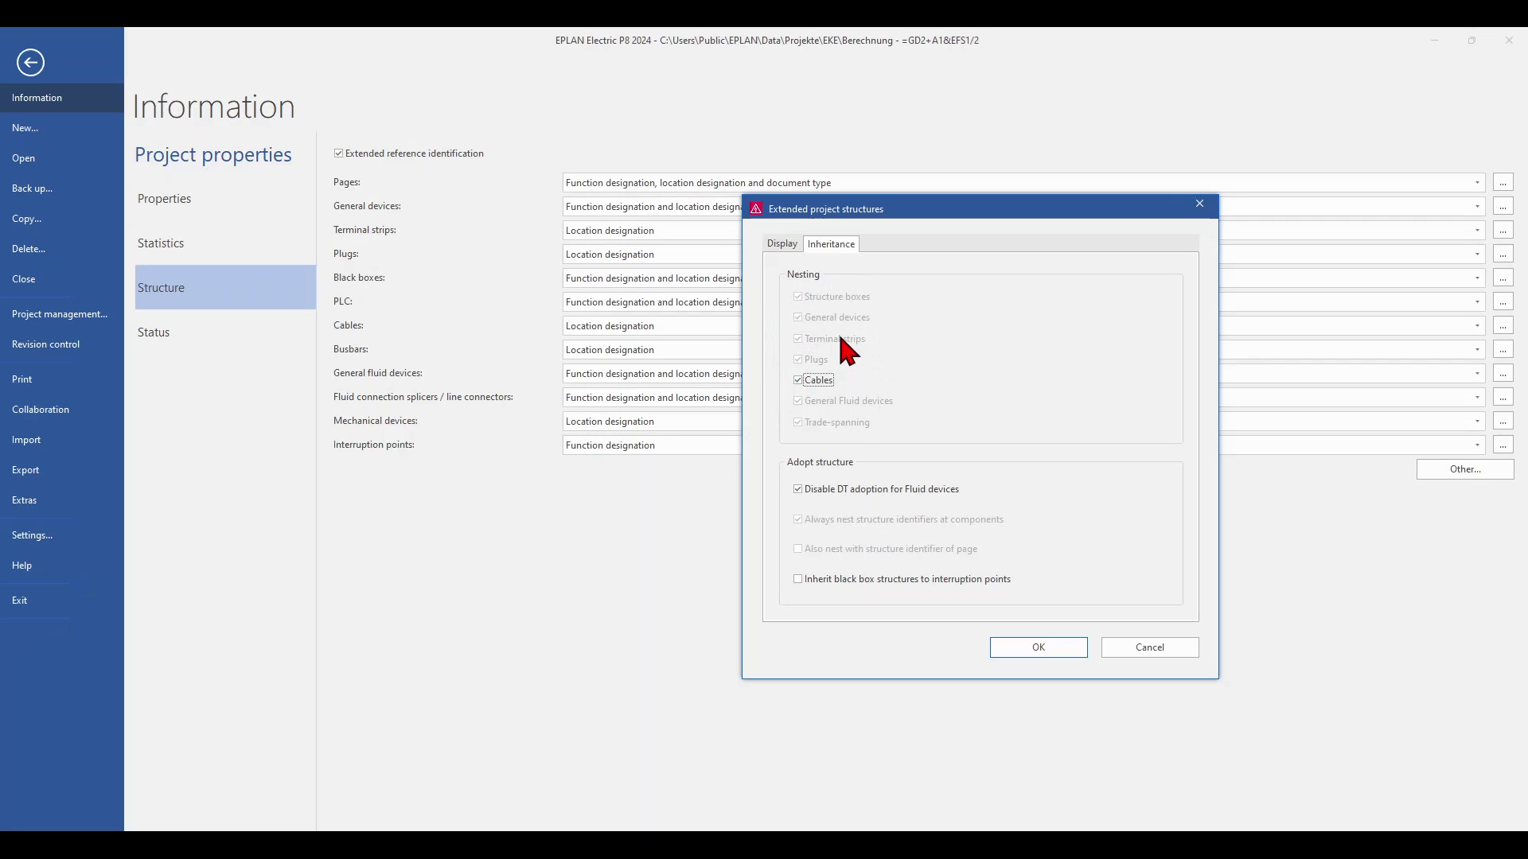
left_click(1129, 643)
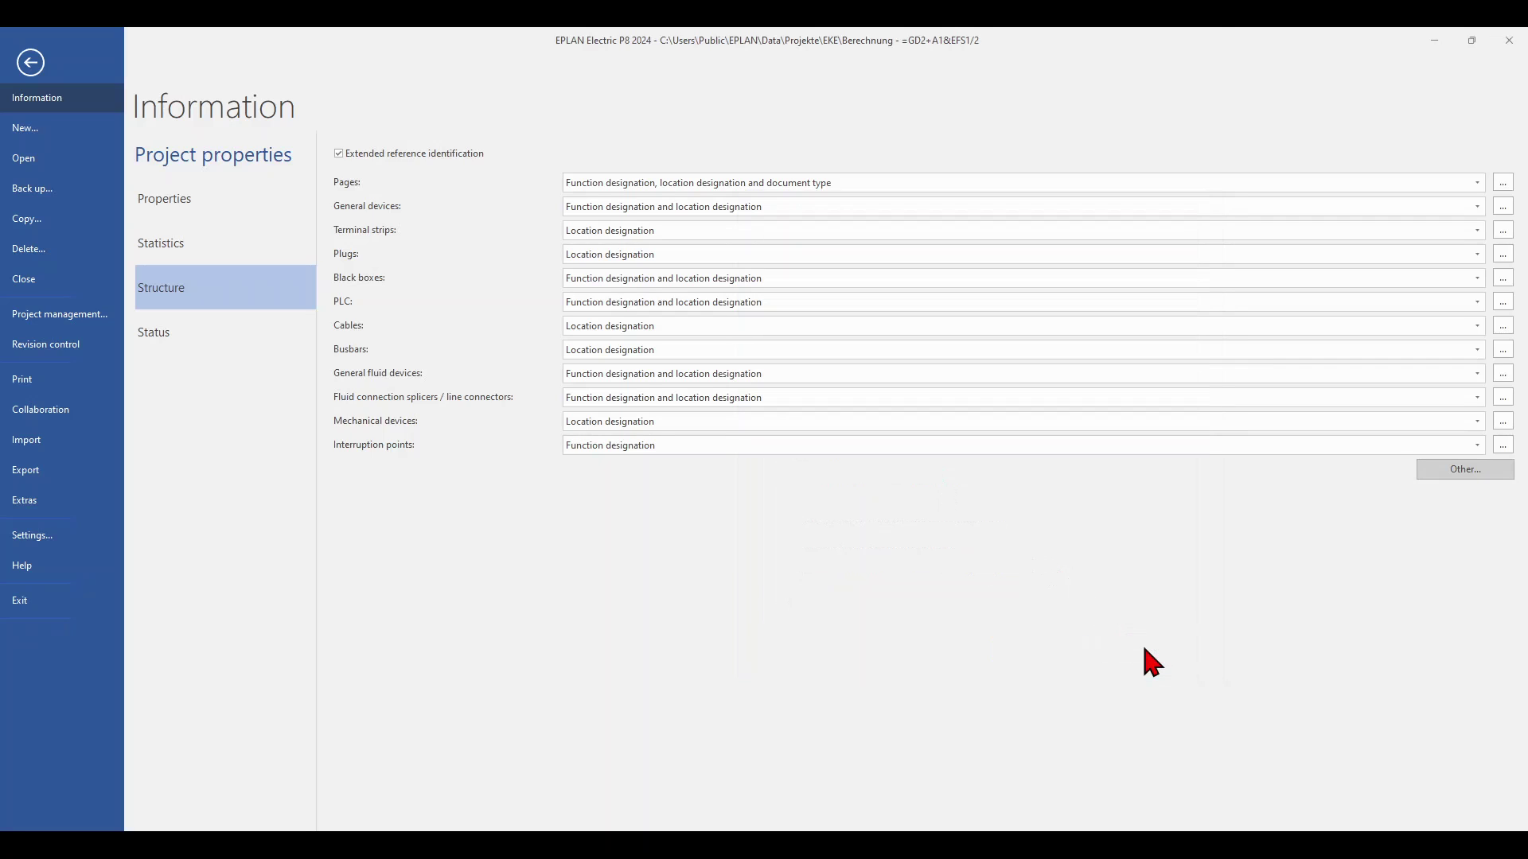
left_click(346, 157)
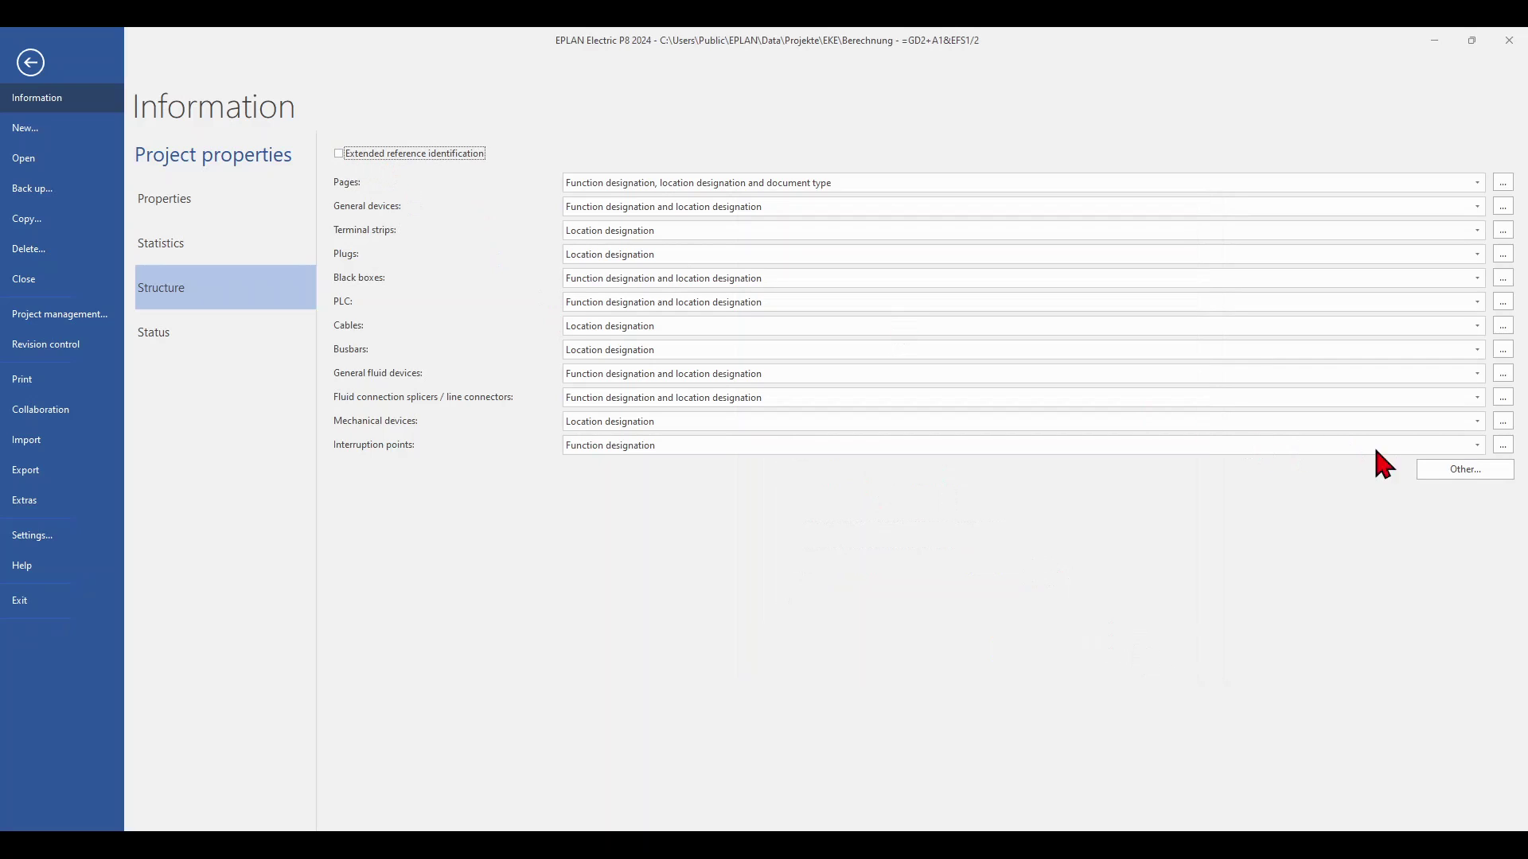
- Untick General devices under nesting inheritance and save the project settings
left_click(1448, 469)
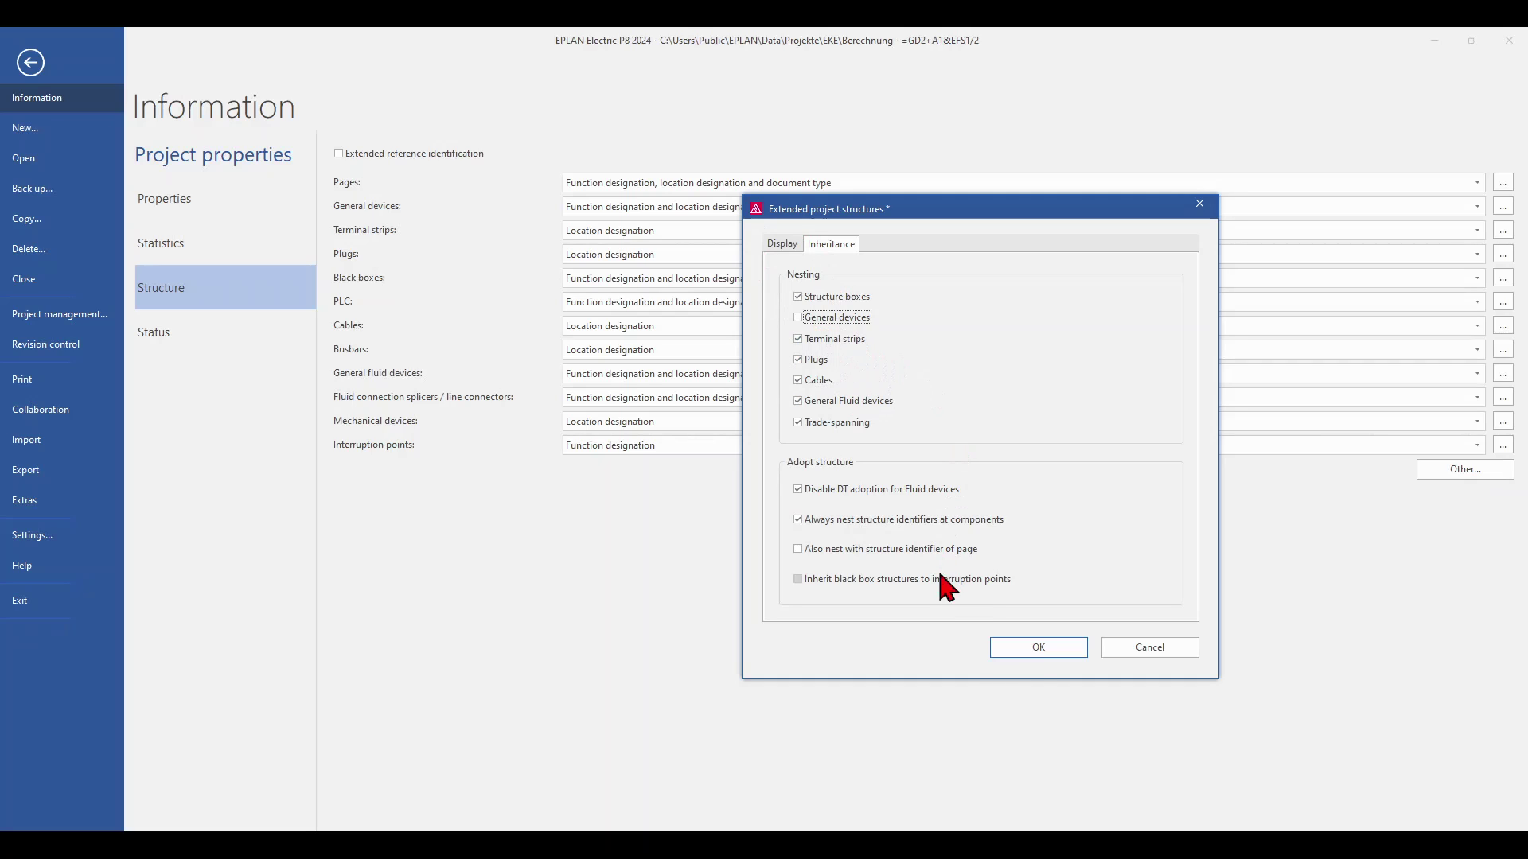
left_click(1034, 648)
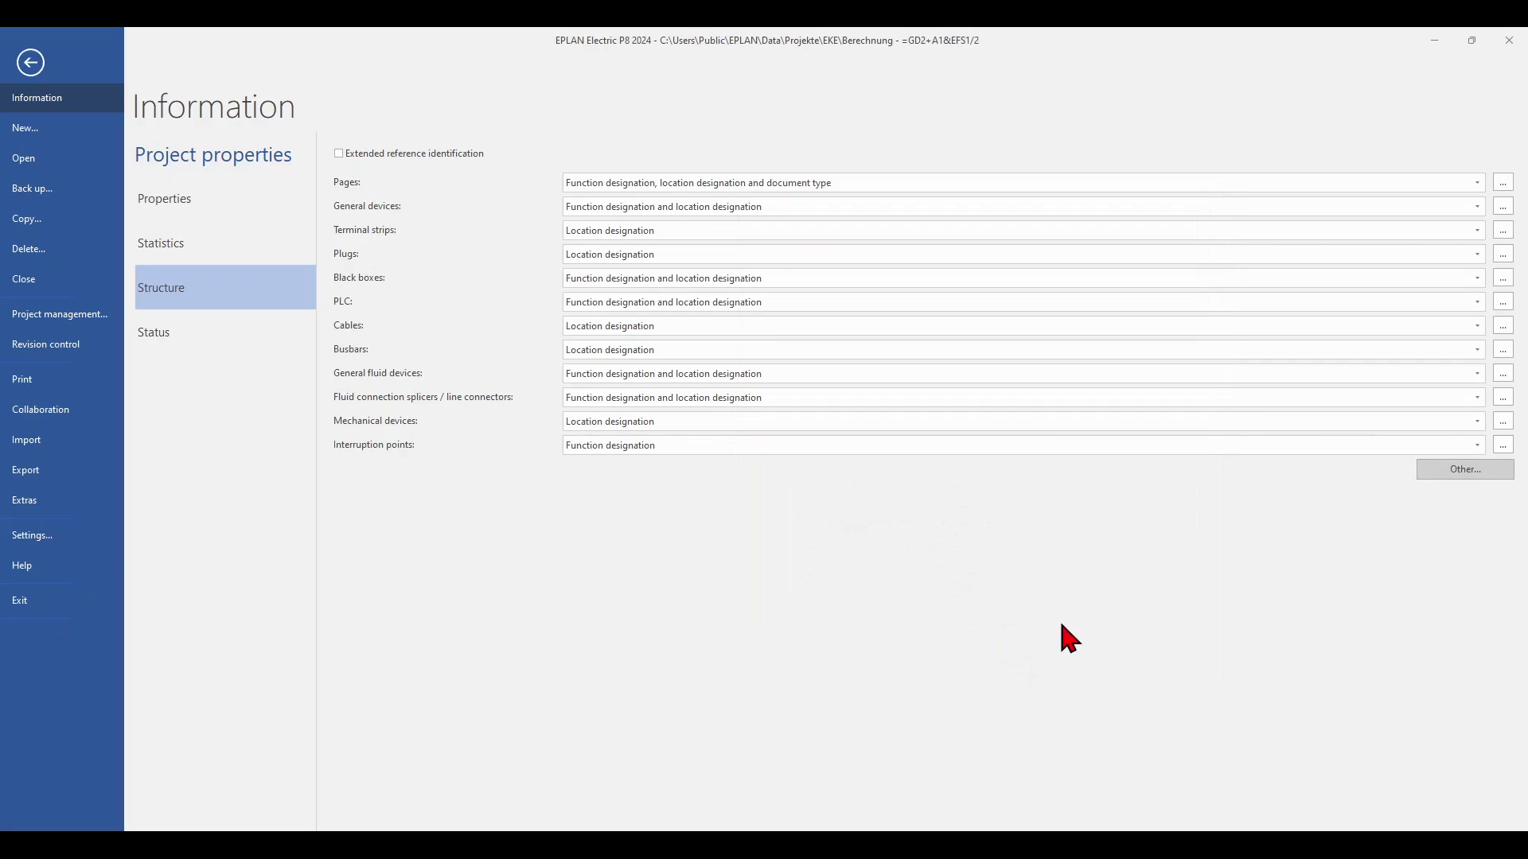
left_click(1512, 41)
left_click(720, 460)
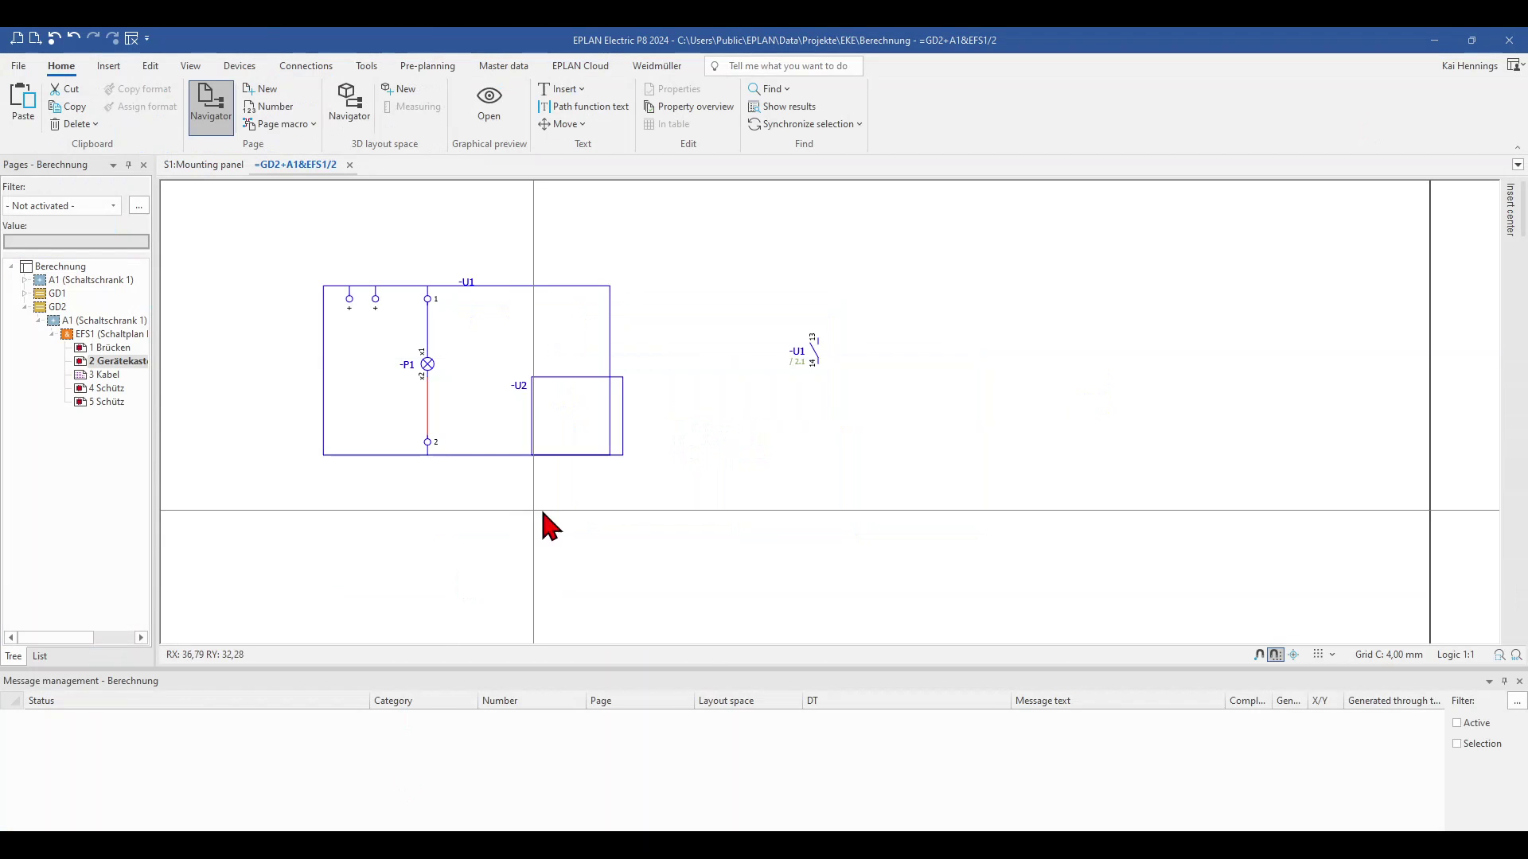
left_click(534, 383)
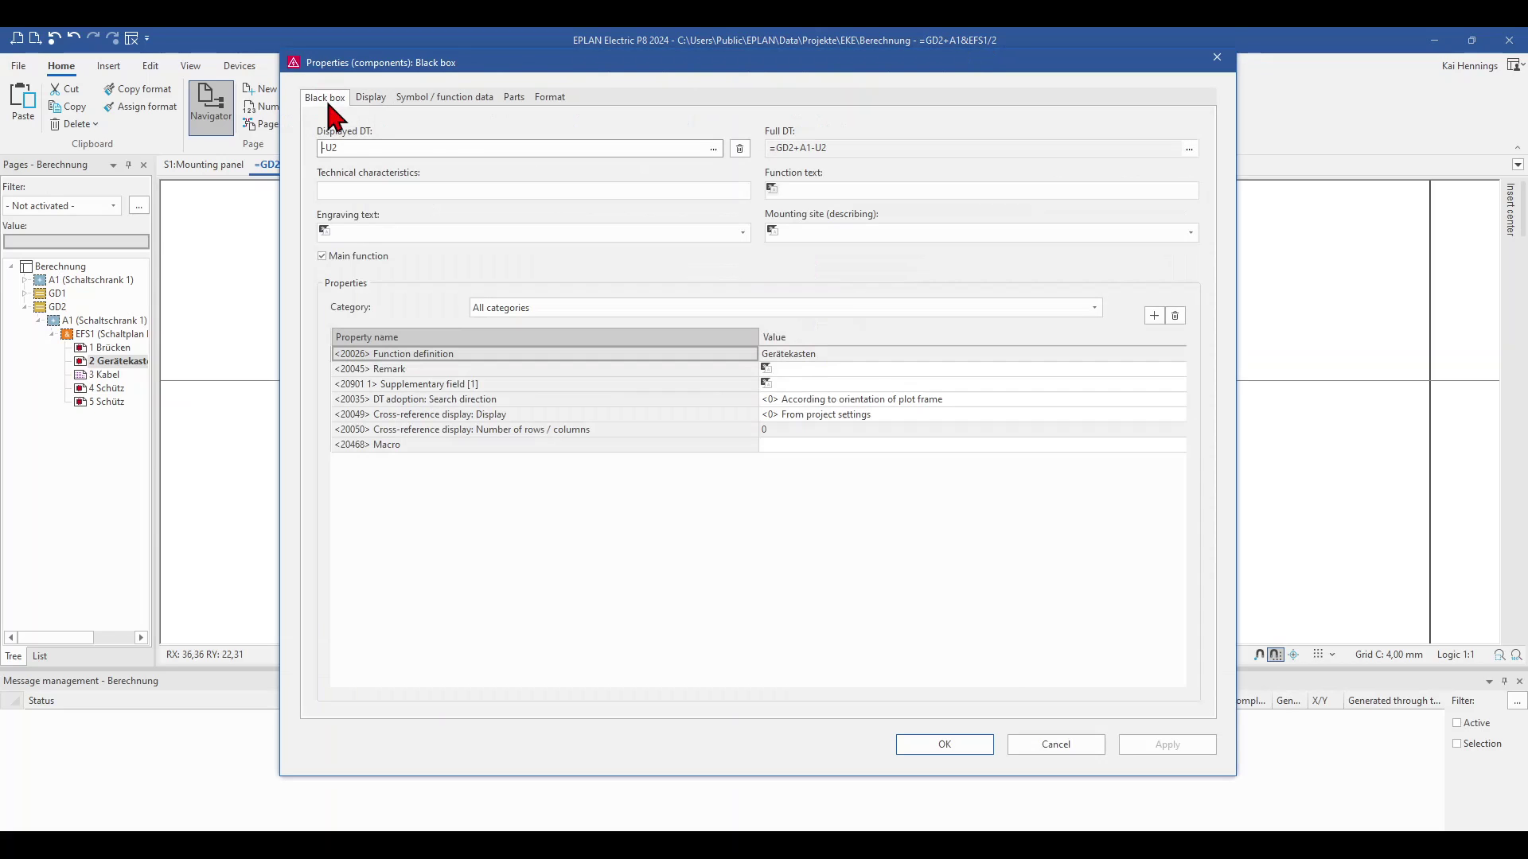
left_click(852, 148)
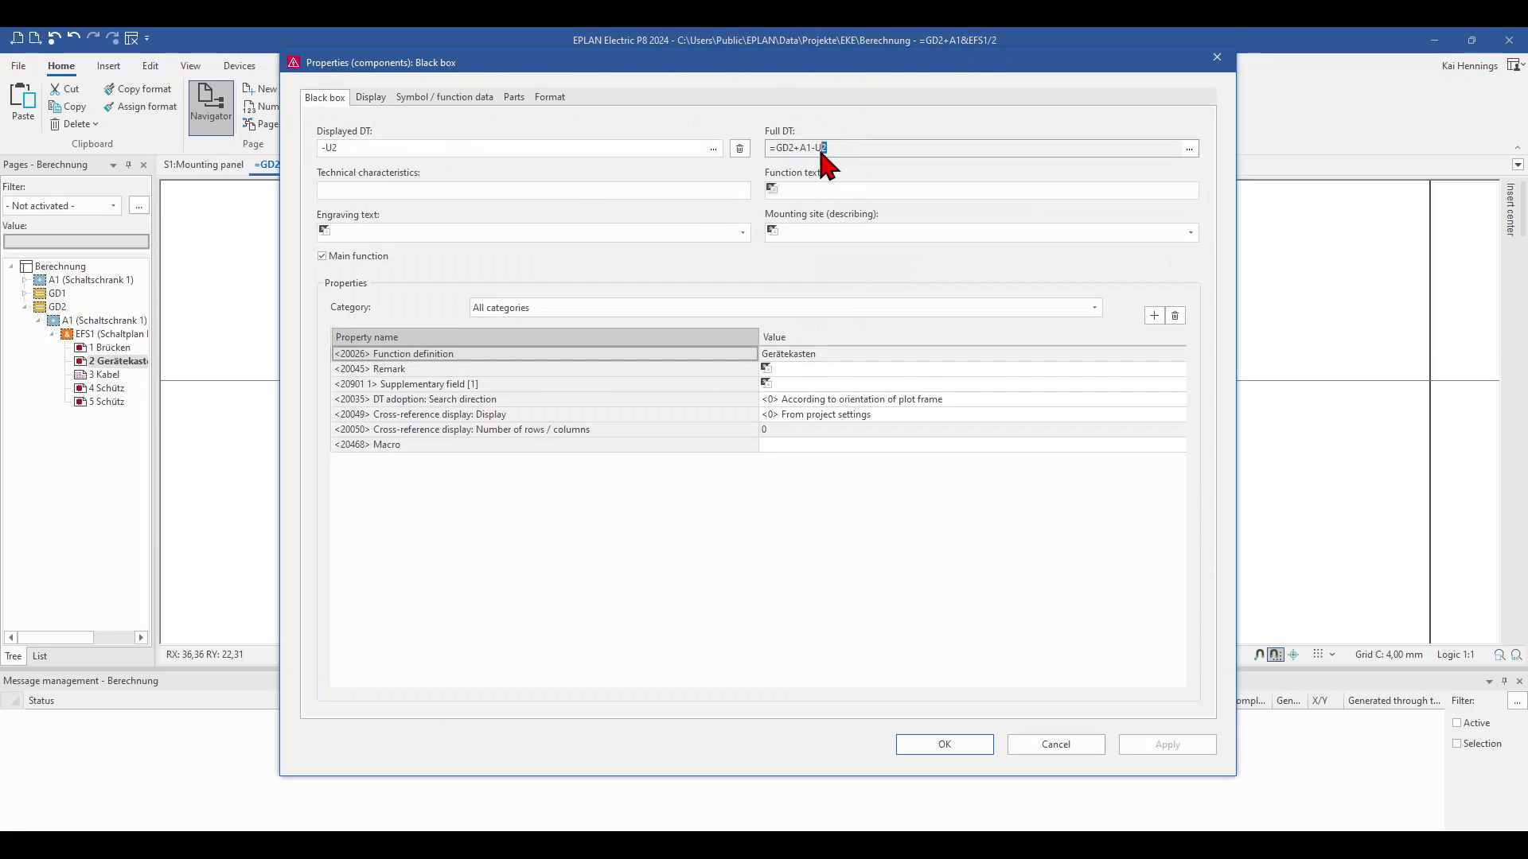
left_click_drag(756, 66, 902, 99)
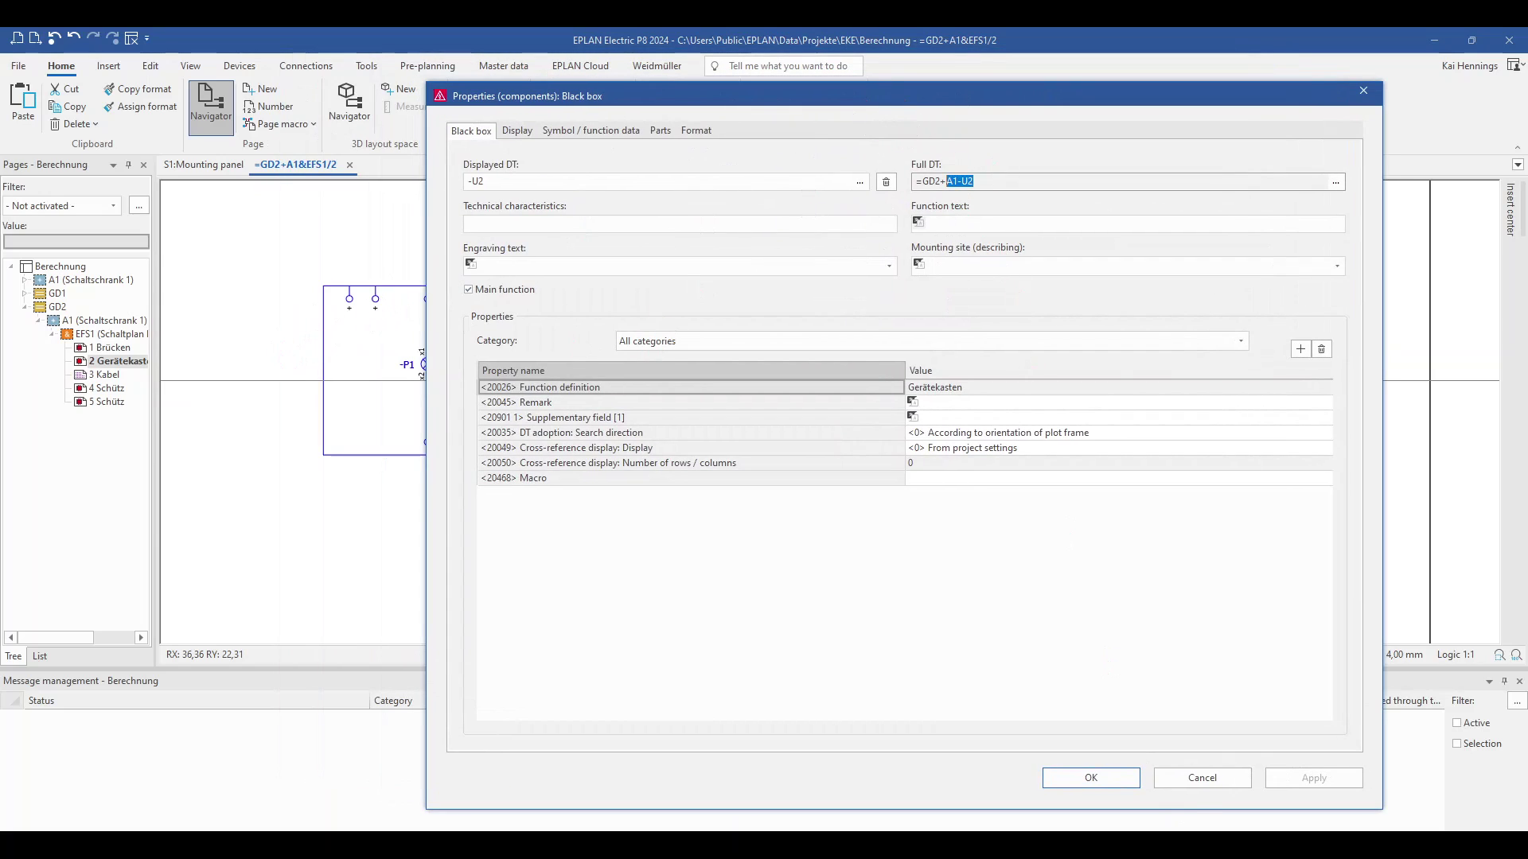
left_click(1198, 782)
left_click(557, 316)
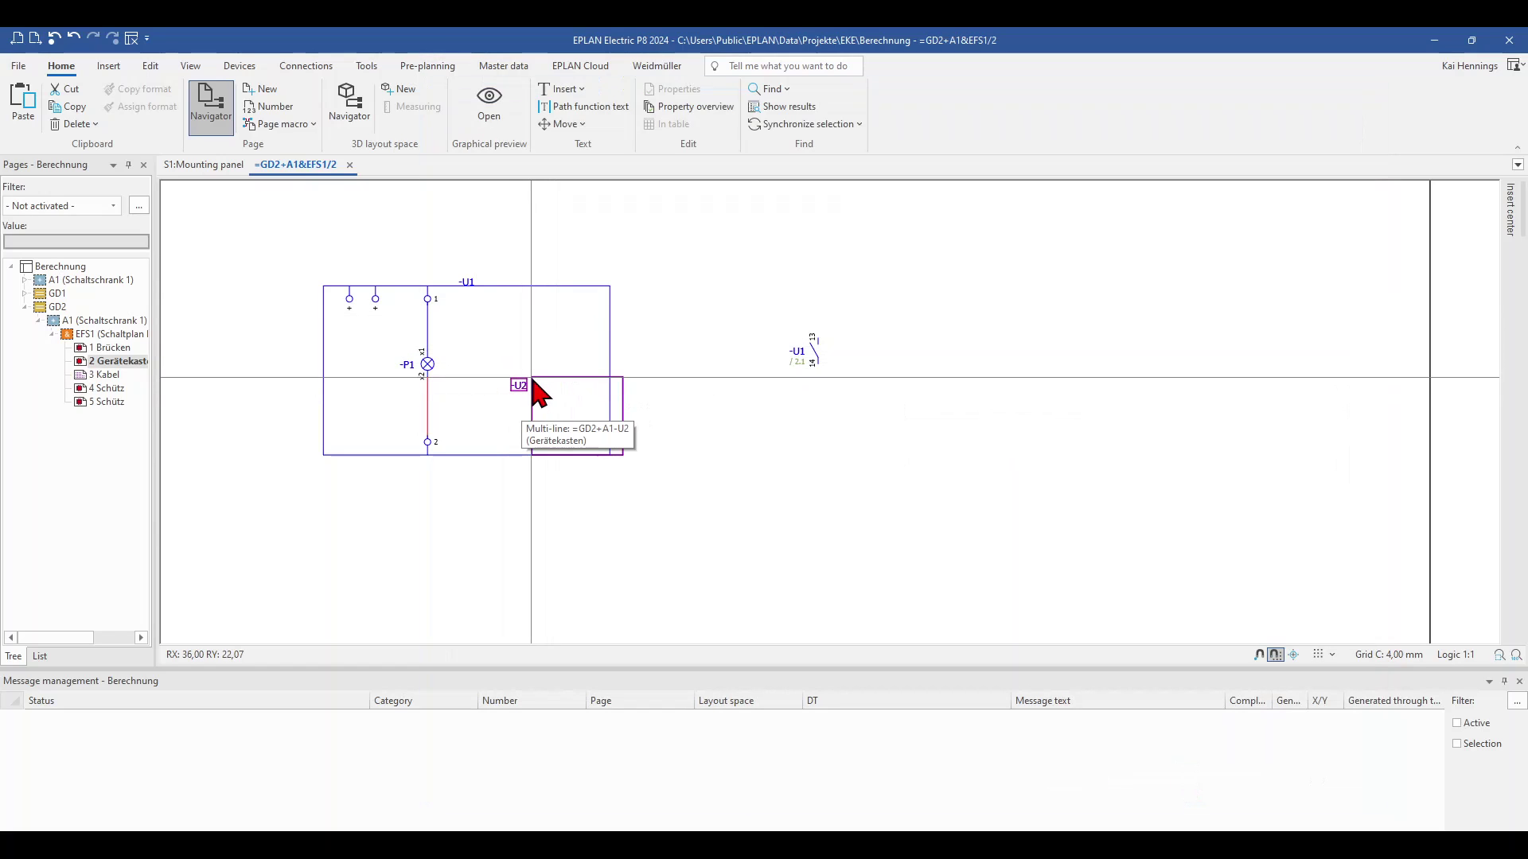